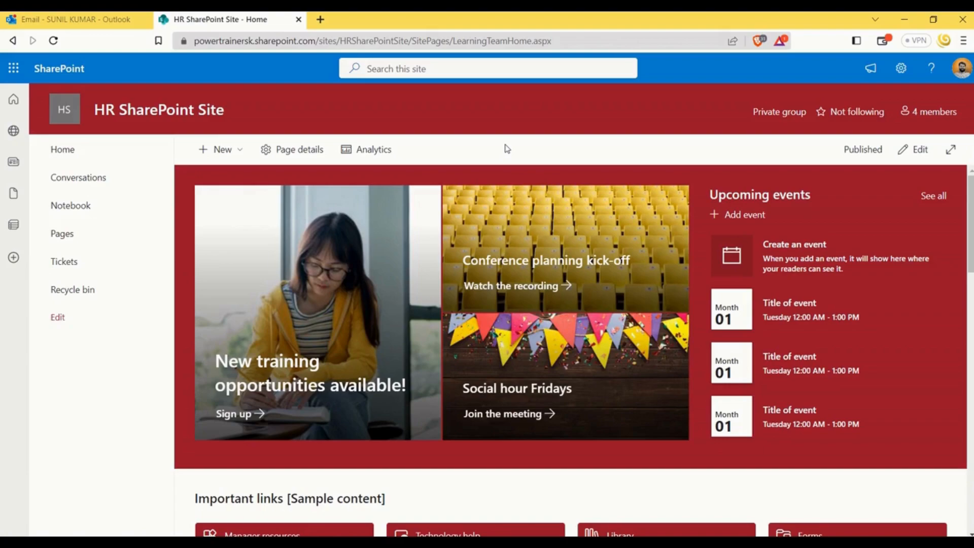
Start a new blank list from the site contents of the HR SharePoint Site
click(901, 69)
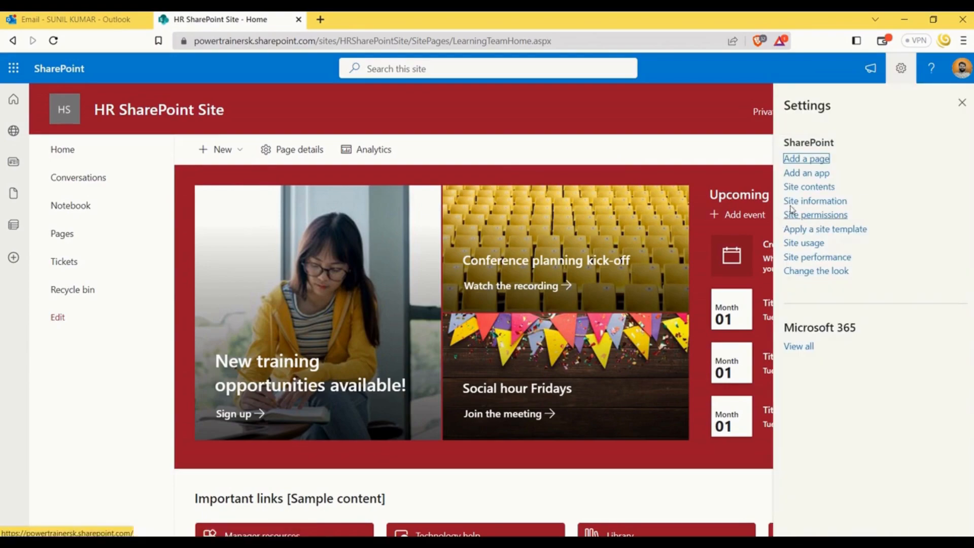
click(810, 188)
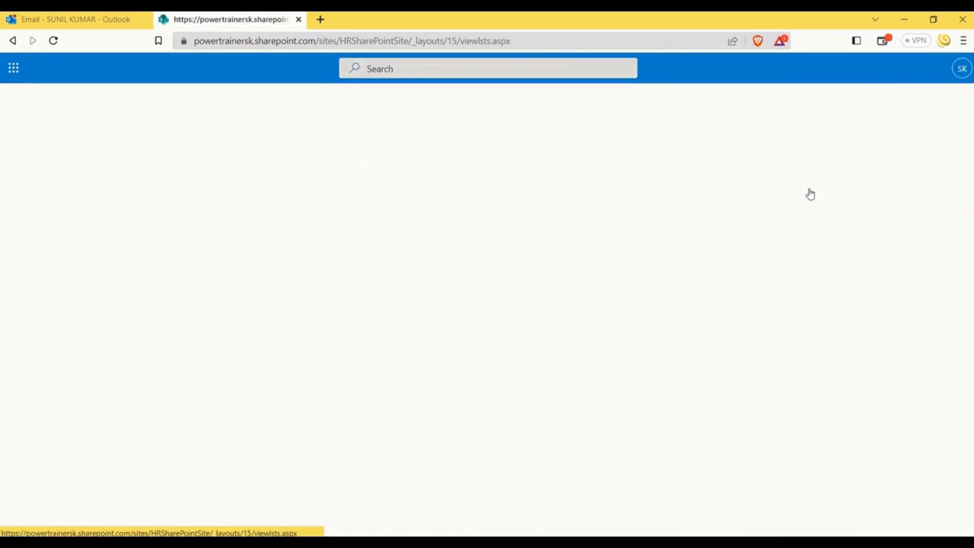
click(231, 152)
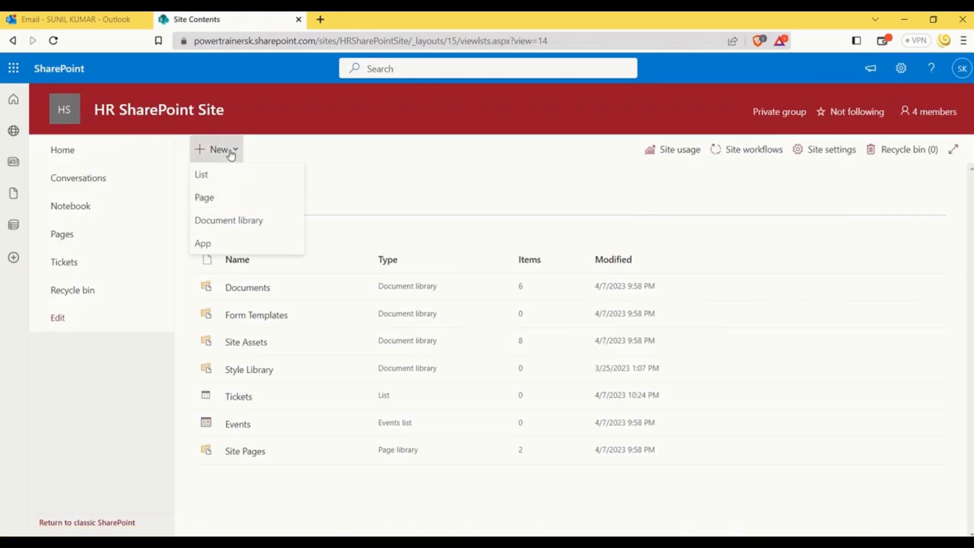
click(203, 175)
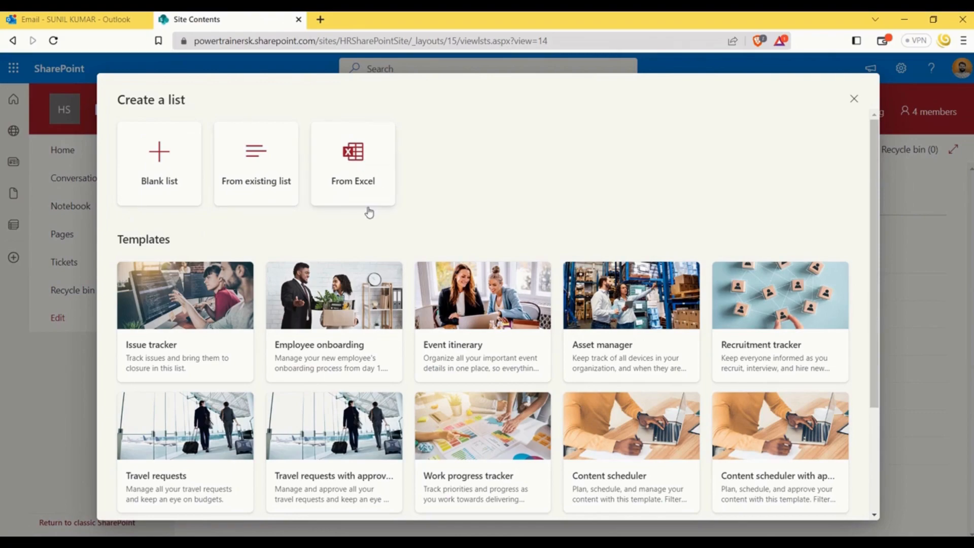
click(162, 161)
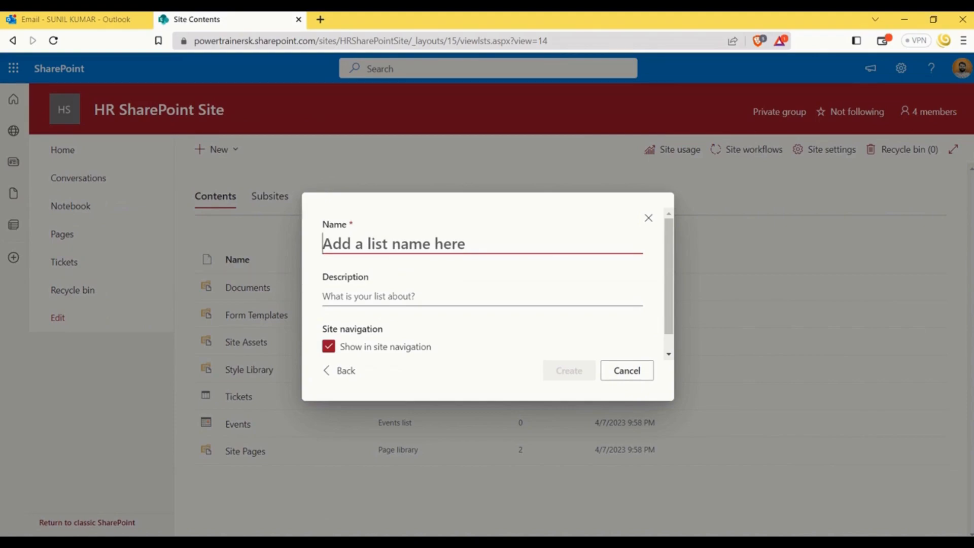
Switch to the Columns and List.xlsx workbook in Excel and review the planned HR Tickets column names, data types and details
click(431, 541)
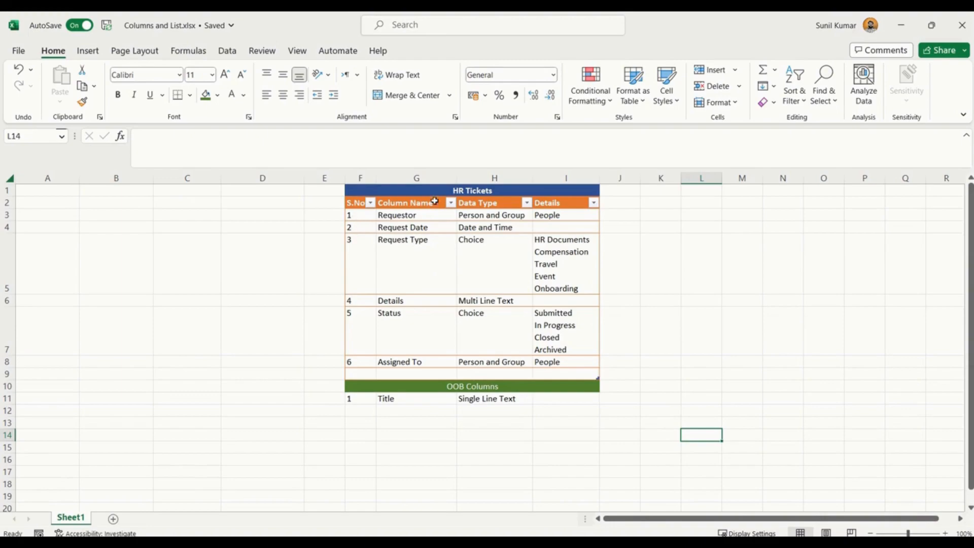
drag(359, 215, 576, 358)
click(449, 282)
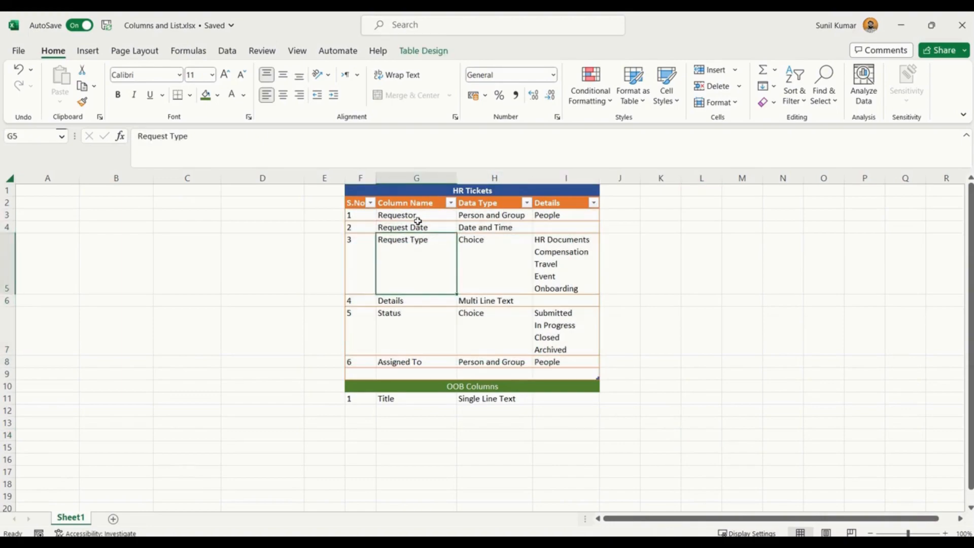
click(415, 215)
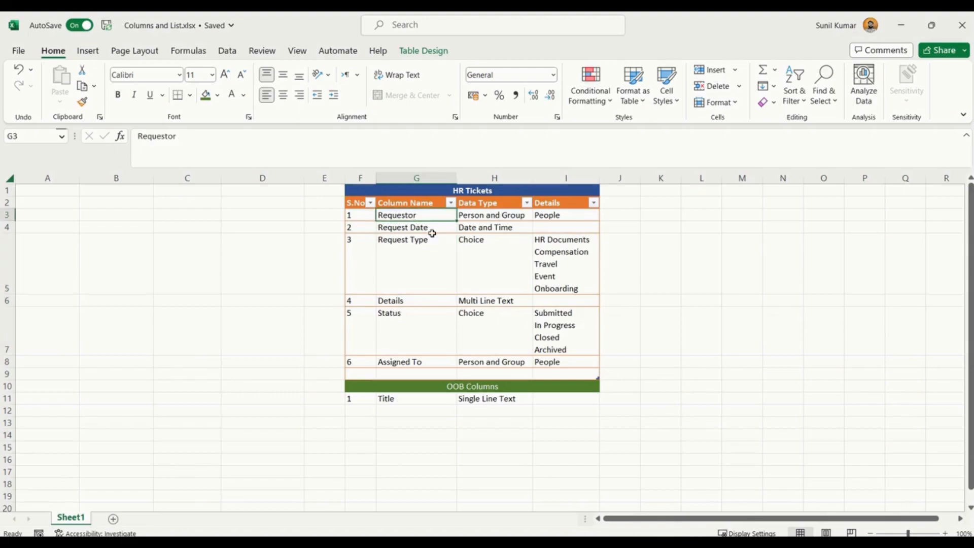
click(497, 214)
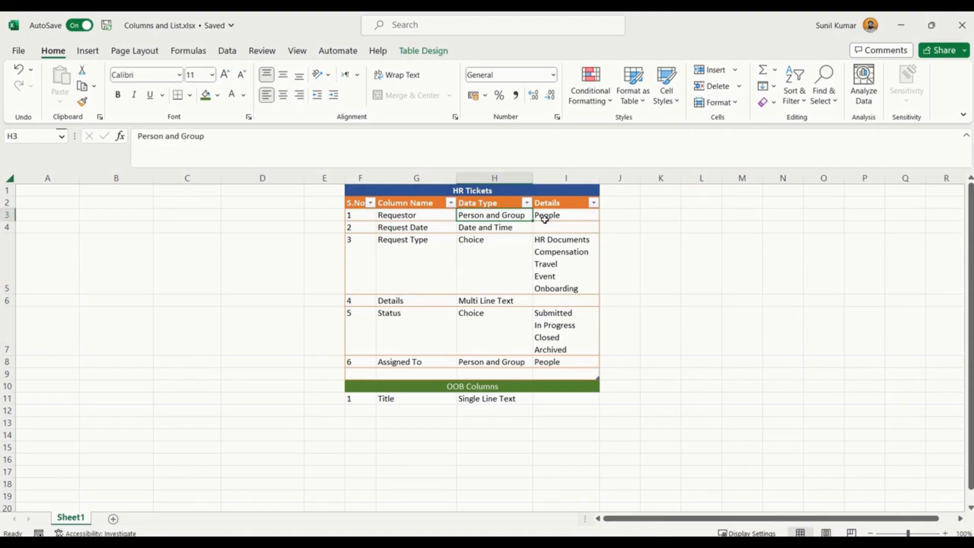
click(407, 229)
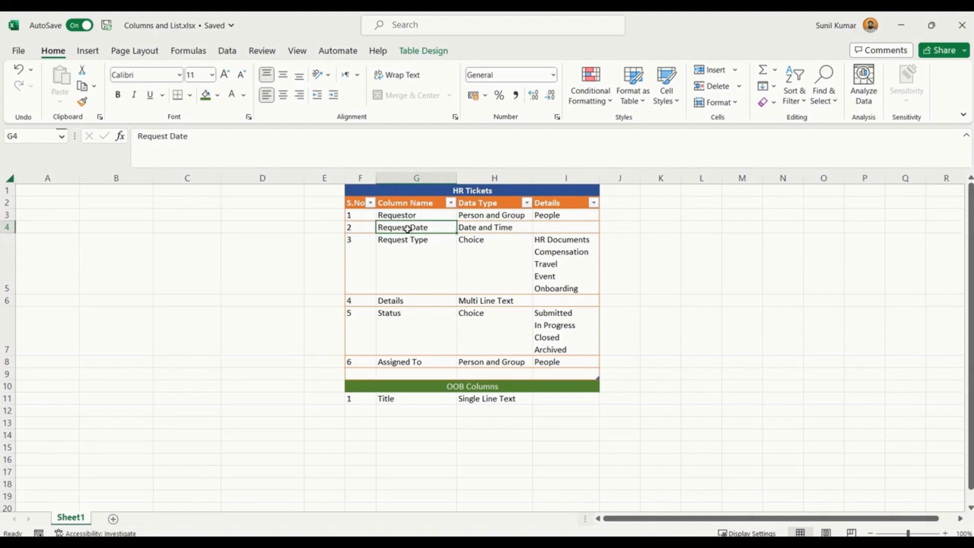
click(489, 227)
click(409, 249)
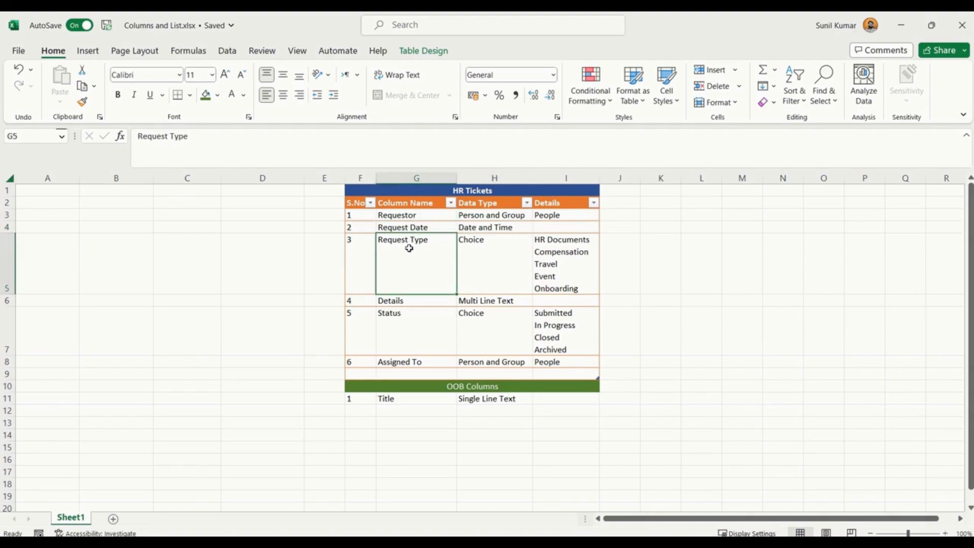
click(500, 257)
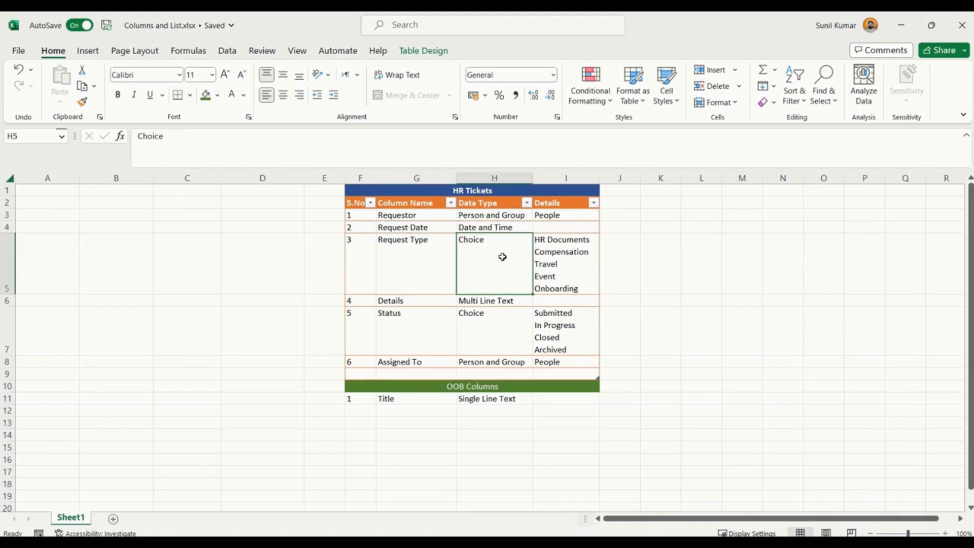
click(562, 249)
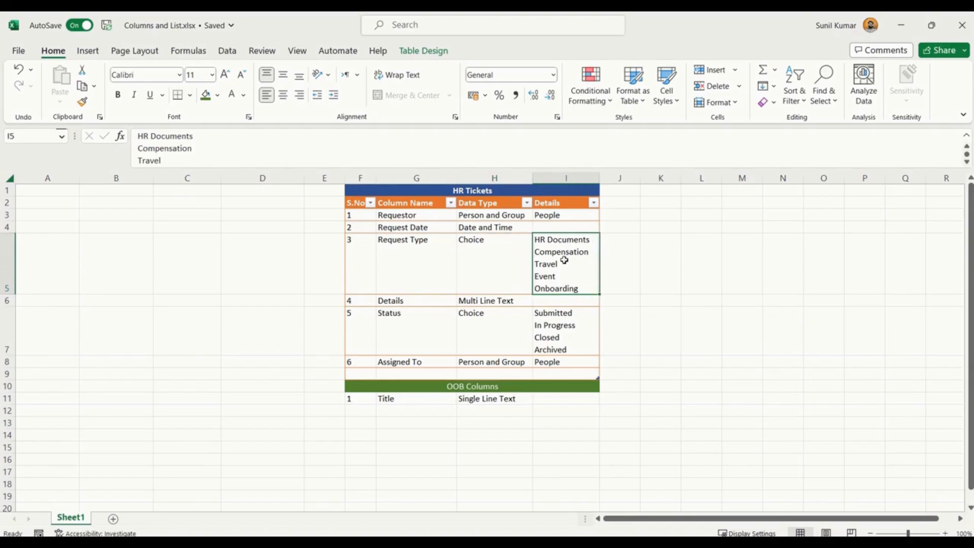
click(403, 303)
click(408, 327)
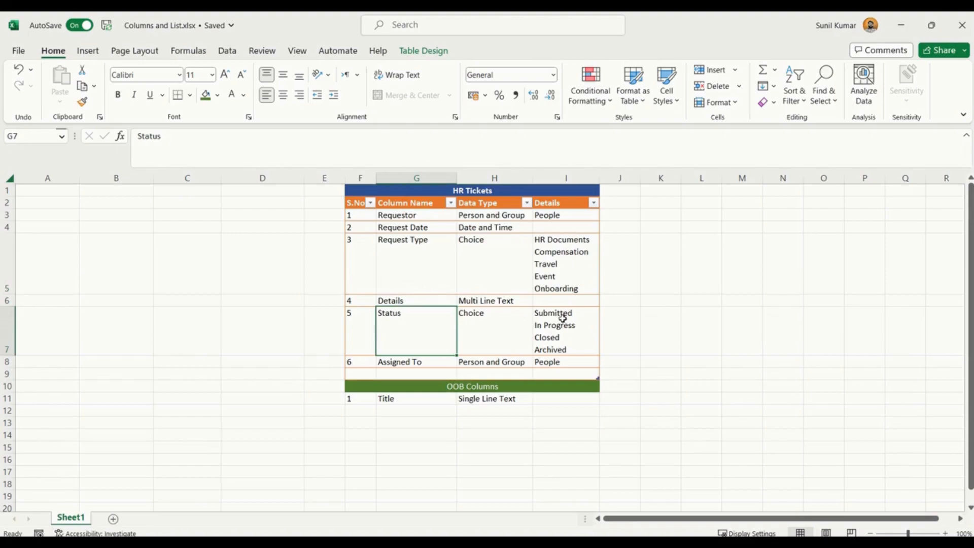
click(397, 362)
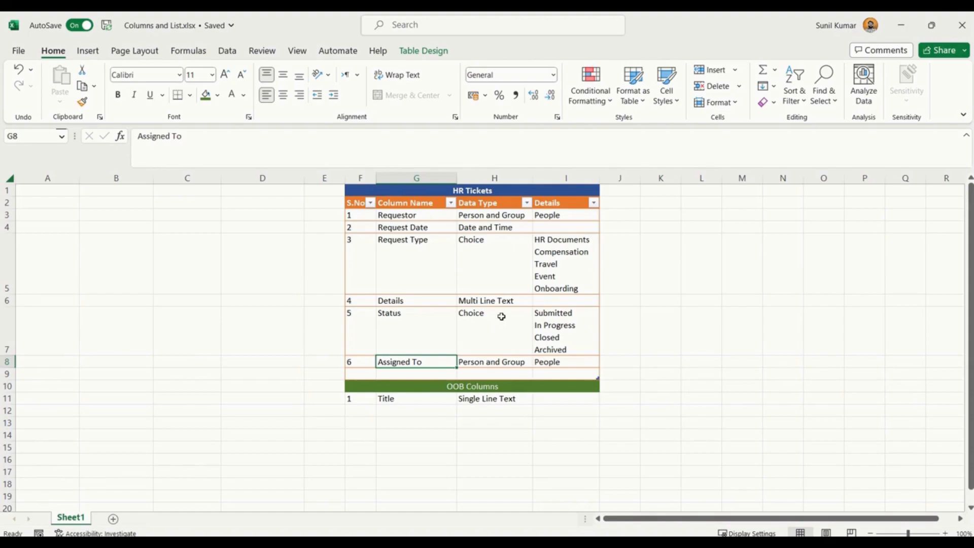
Return to SharePoint in the browser, name the new list HR Tickets and create it
click(901, 26)
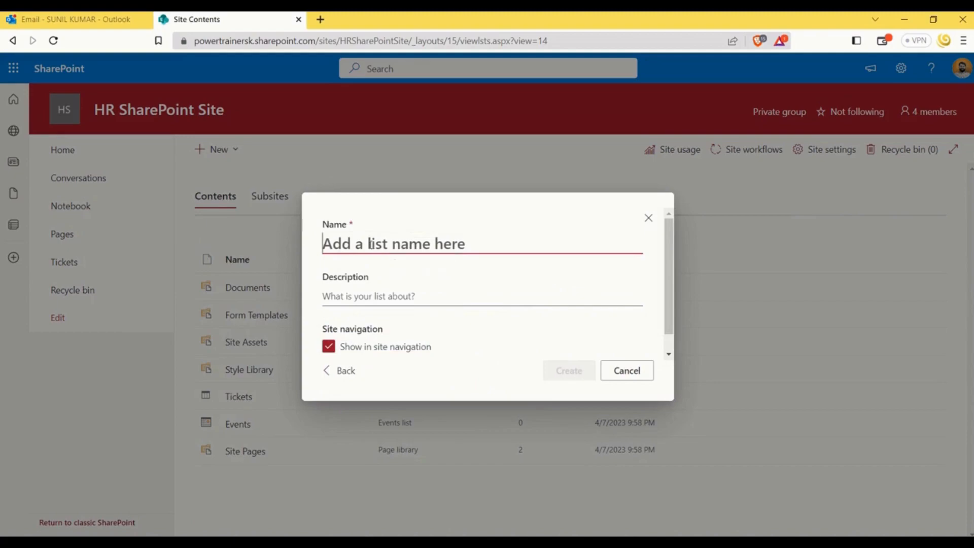
text(HR T)
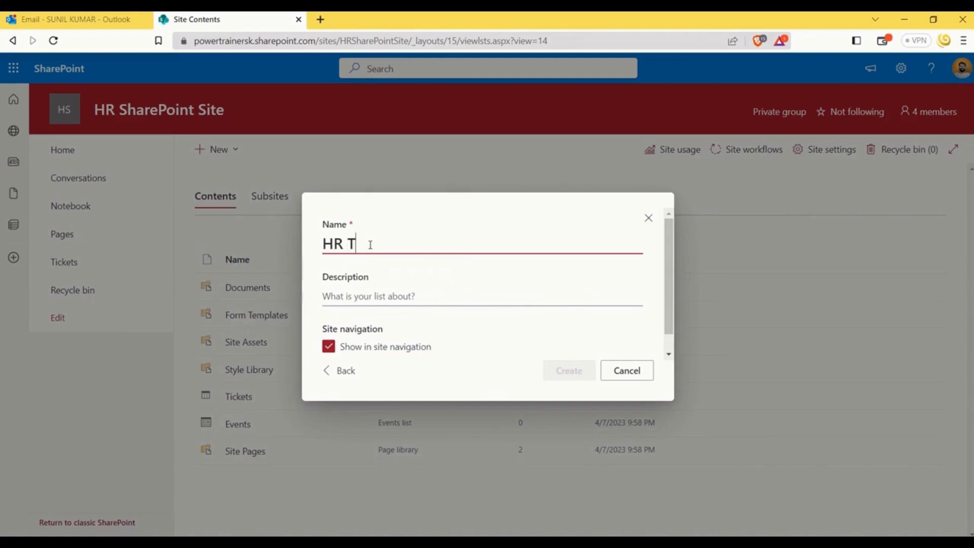
text(ickets)
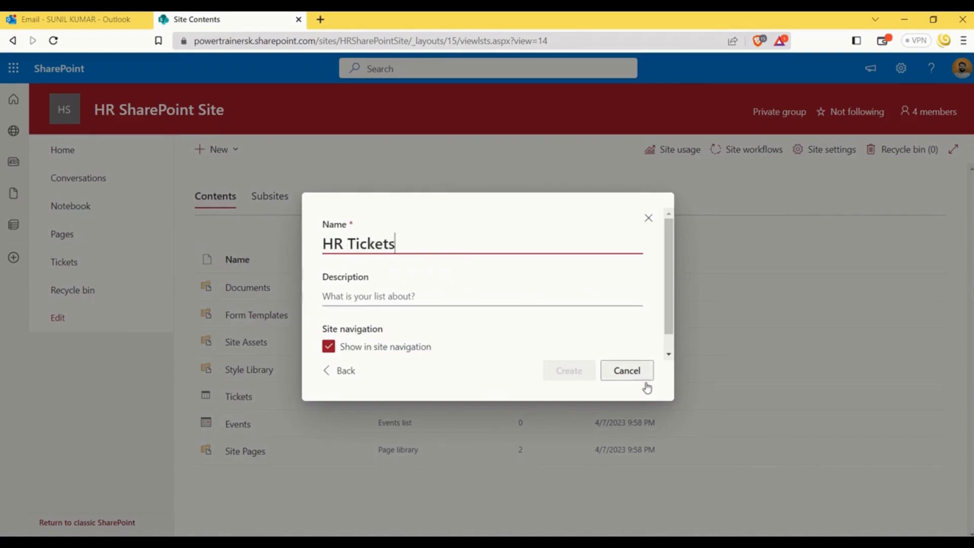
click(578, 370)
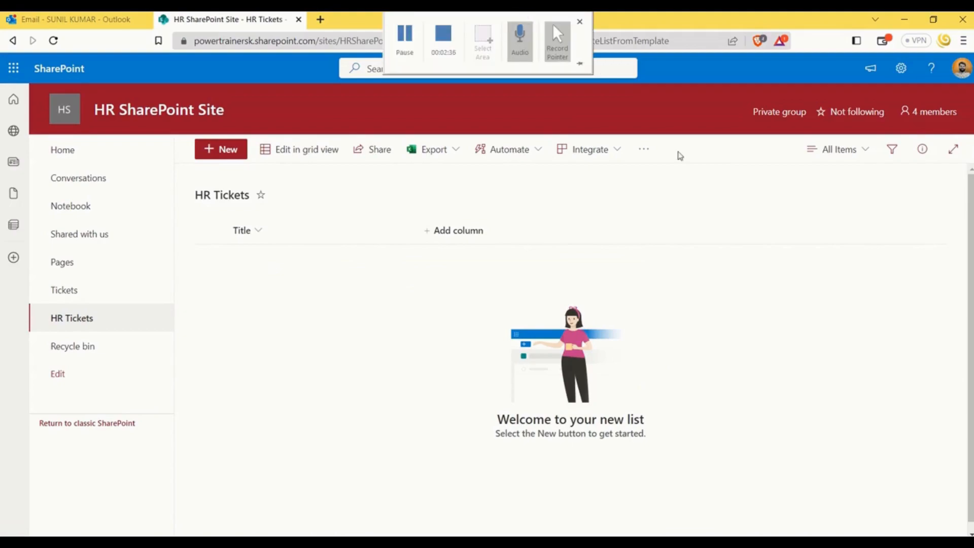
Open the HR Tickets list settings and start creating a new column
click(901, 69)
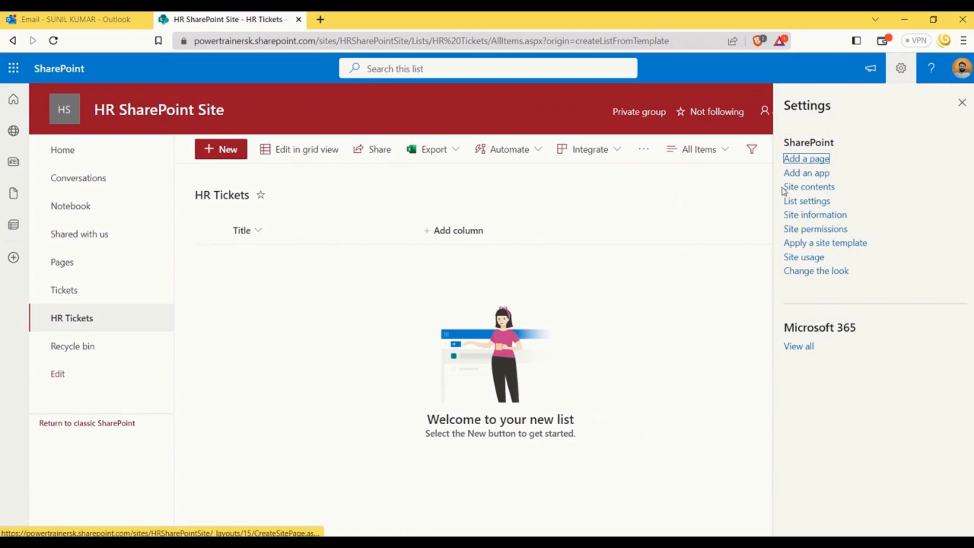
click(810, 202)
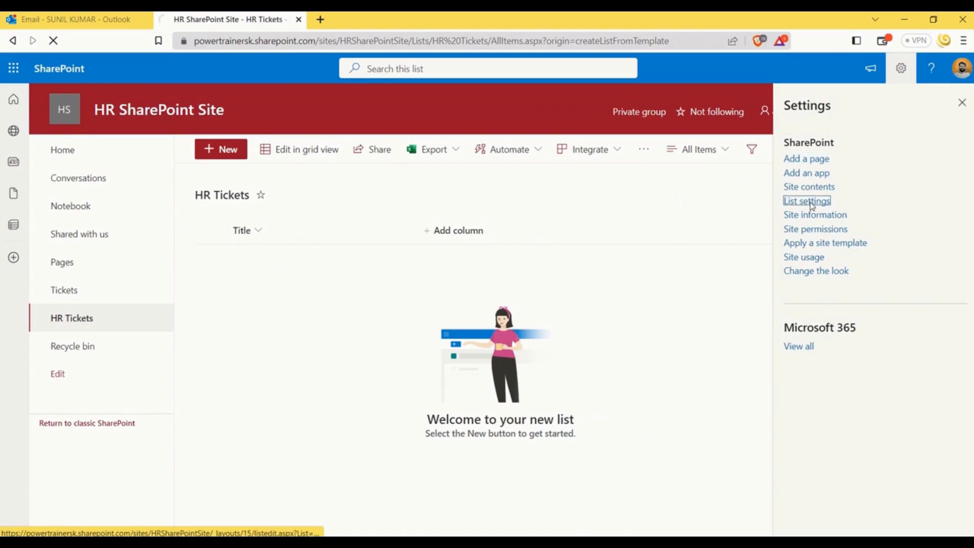
scroll(298, 352, down, 2)
scroll(276, 354, down, 2)
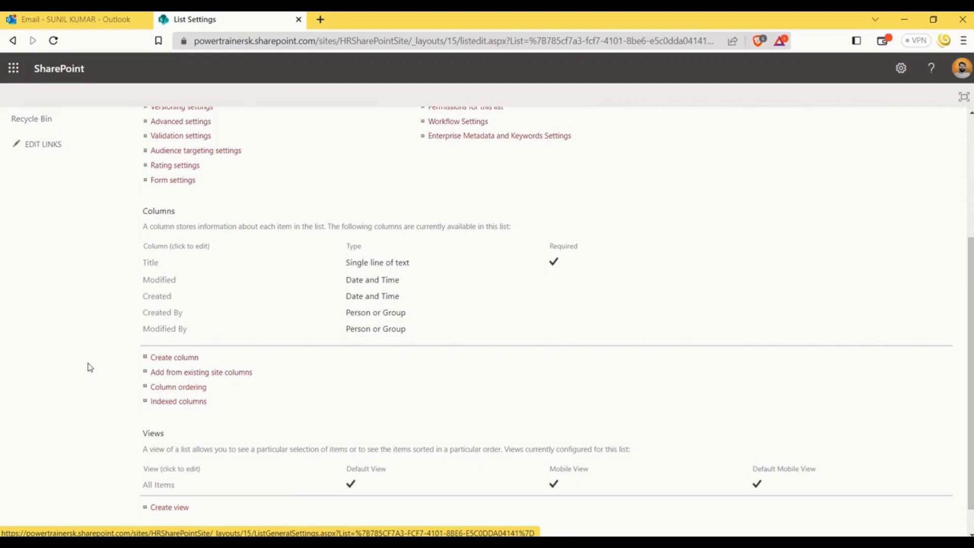
click(185, 360)
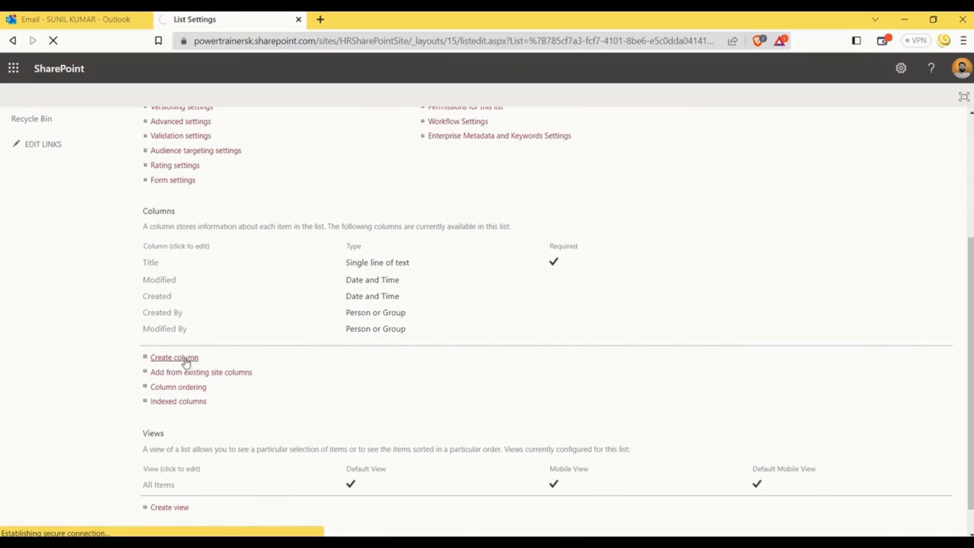
Copy the name Requestor from the Excel workbook into the new column's name and set its type to Person or Group
click(302, 202)
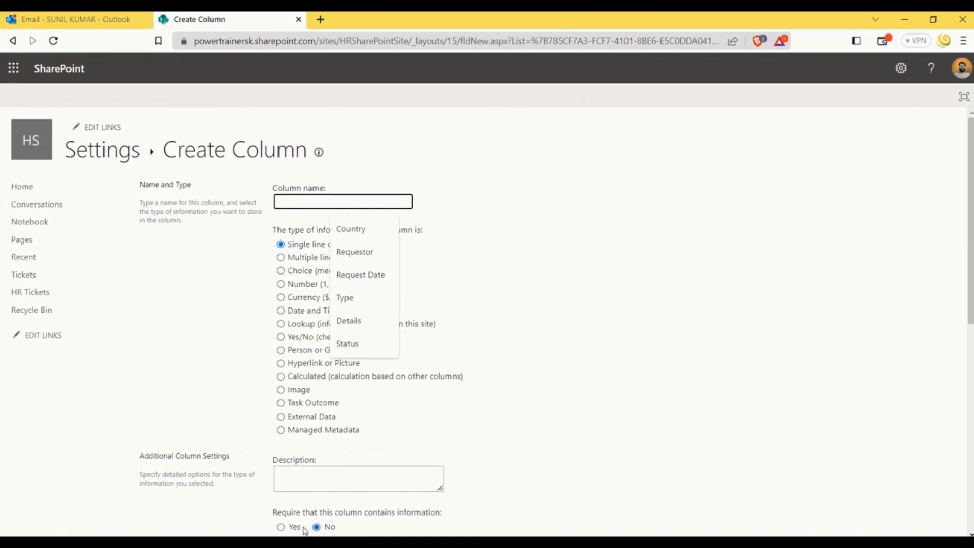
key(alt+Tab)
click(415, 215)
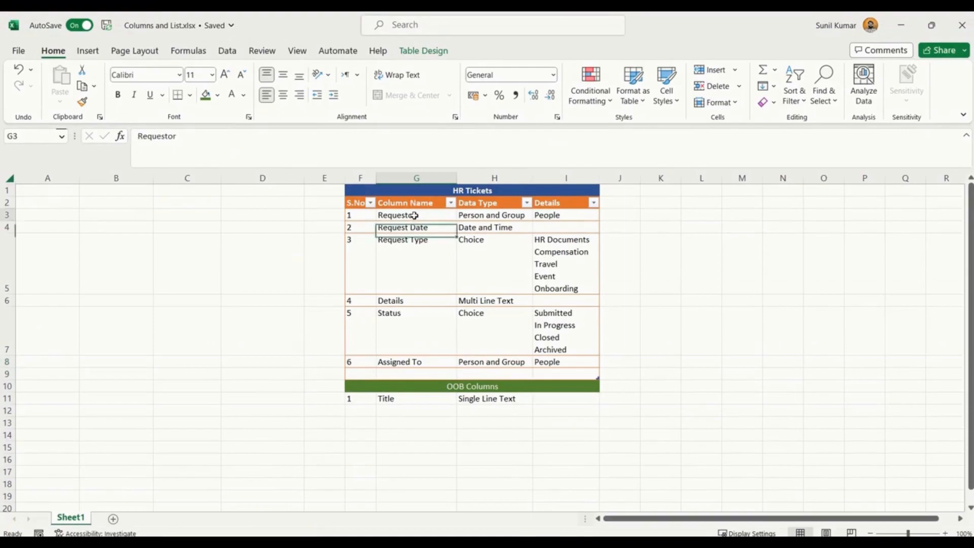
key(ctrl+c)
key(alt+Tab)
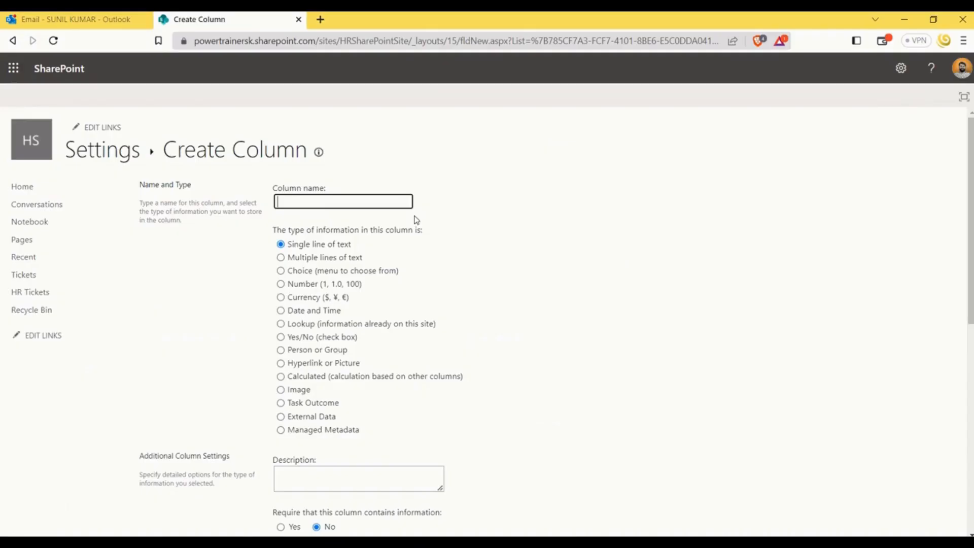
click(320, 203)
key(ctrl+v)
click(281, 350)
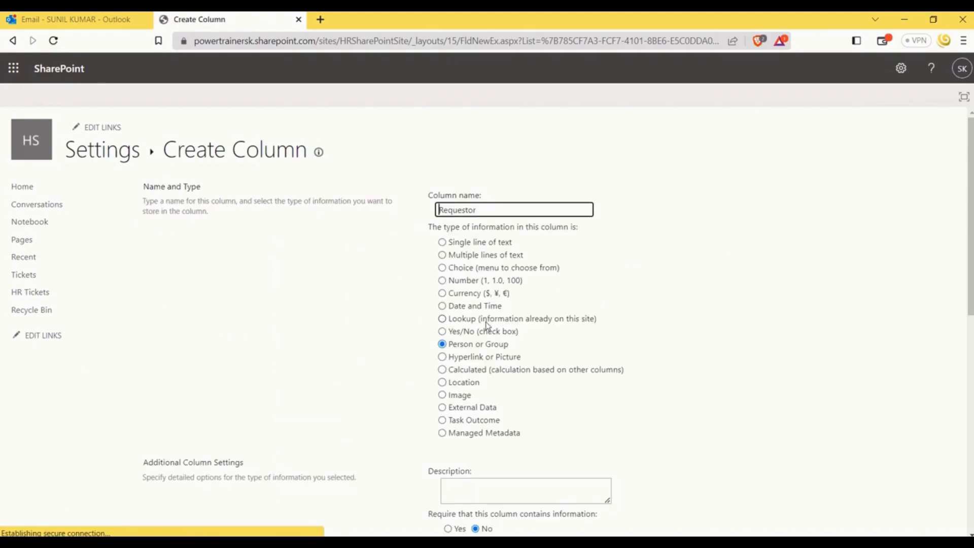
Try restricting the Requestor column's selectable people to a SharePoint group, viewing the available groups, and restore the choice to All Users
scroll(586, 319, down, 4)
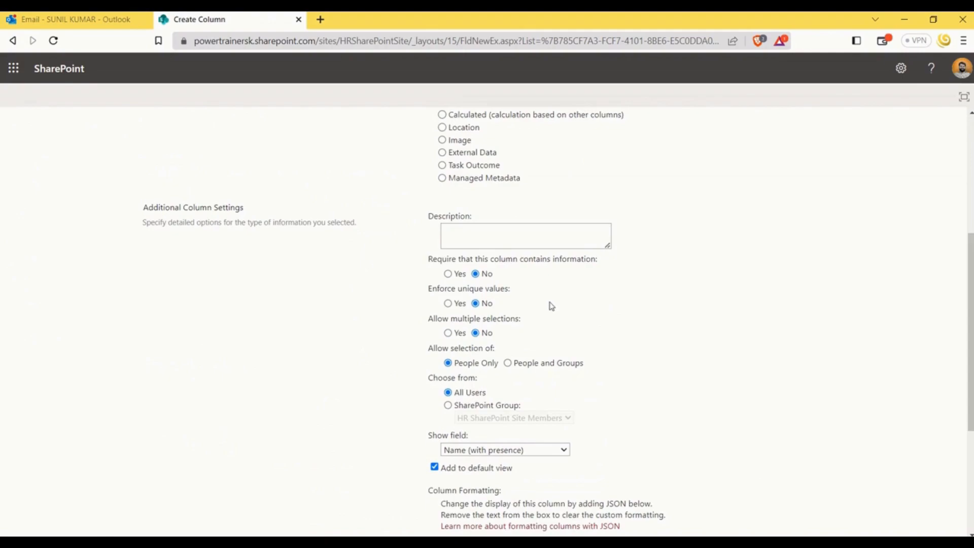
scroll(551, 305, down, 2)
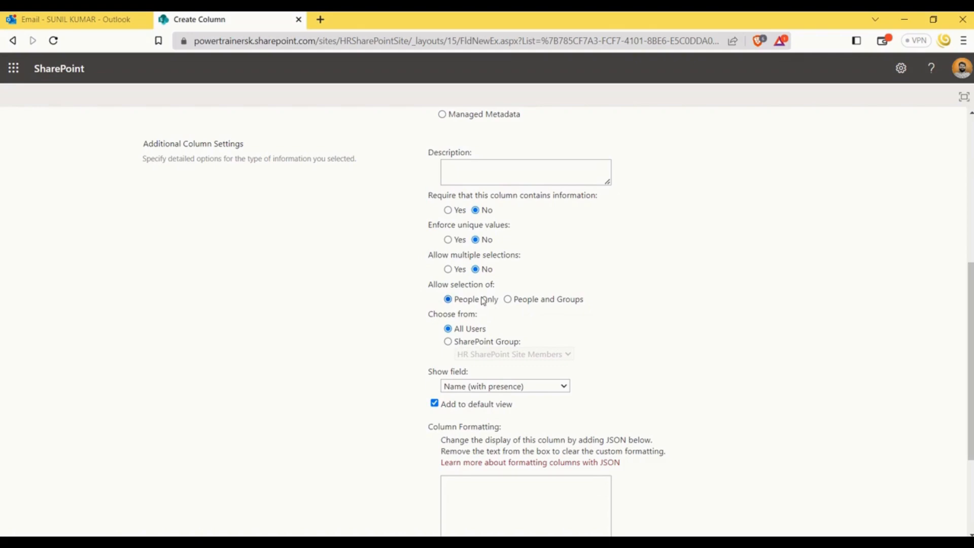
scroll(619, 311, down, 1)
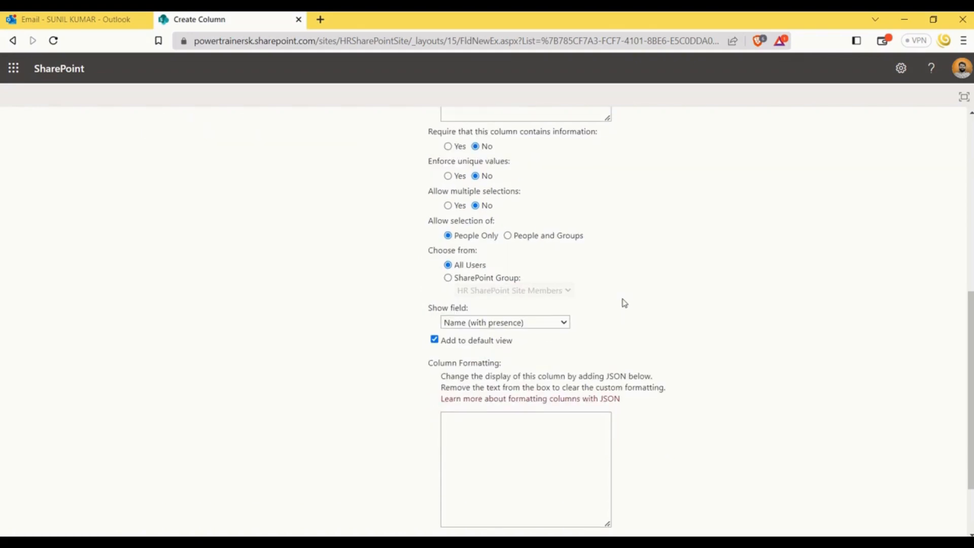
scroll(619, 288, down, 1)
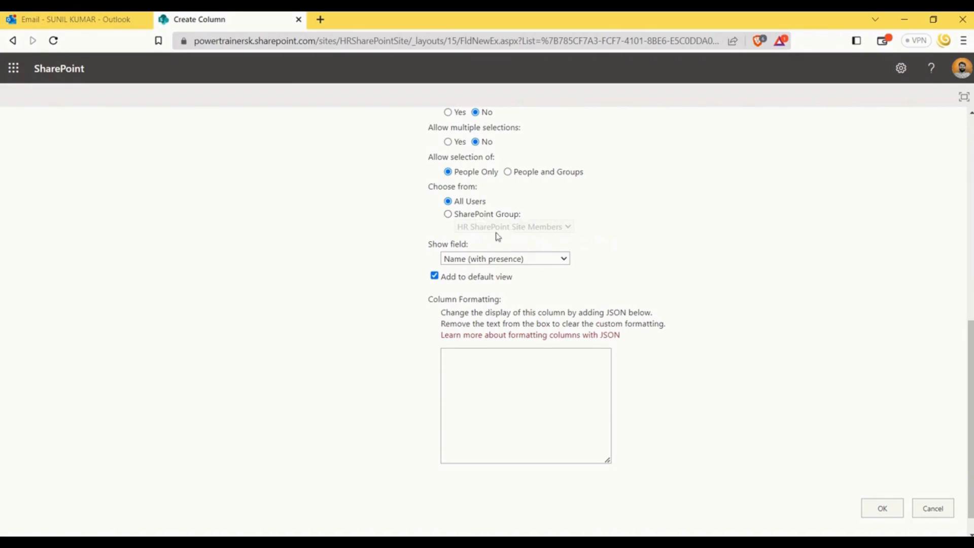
click(448, 214)
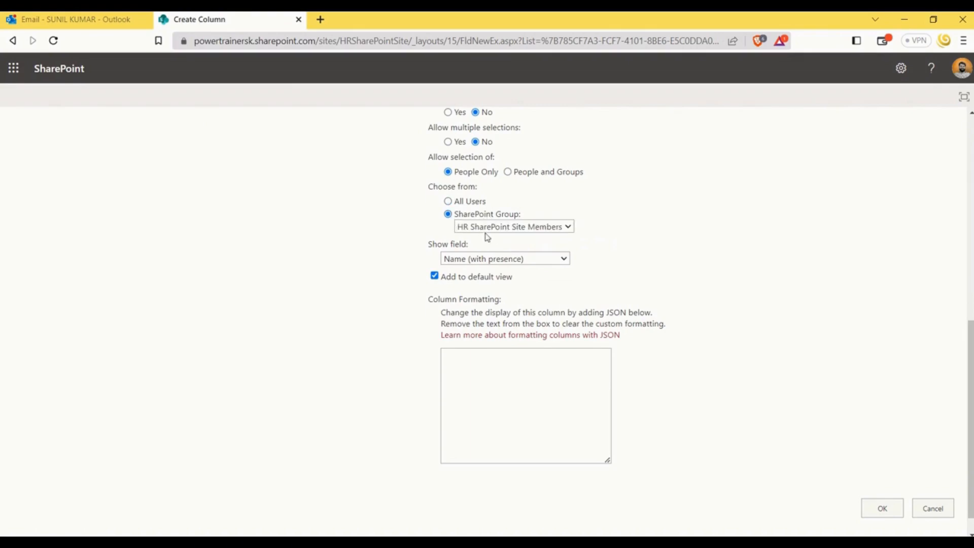
click(568, 228)
click(568, 227)
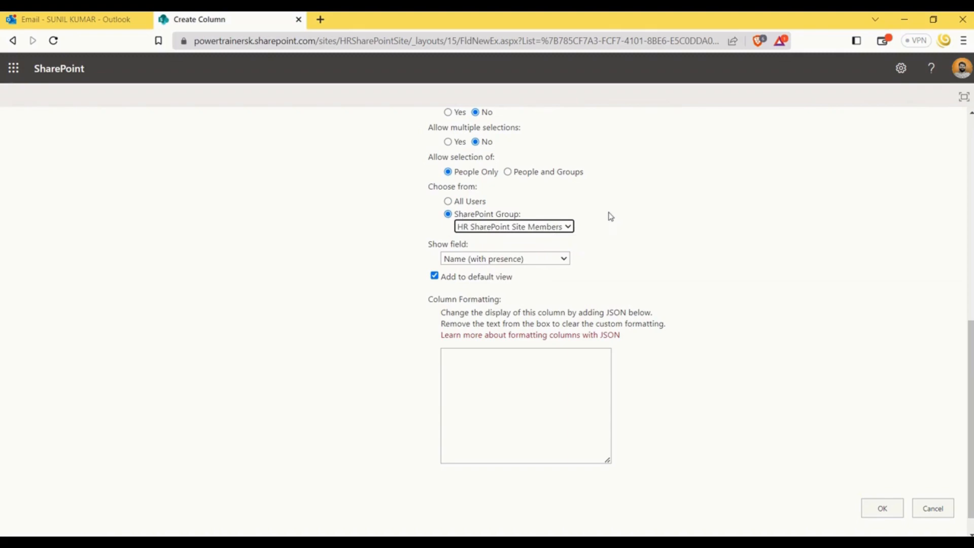
click(449, 201)
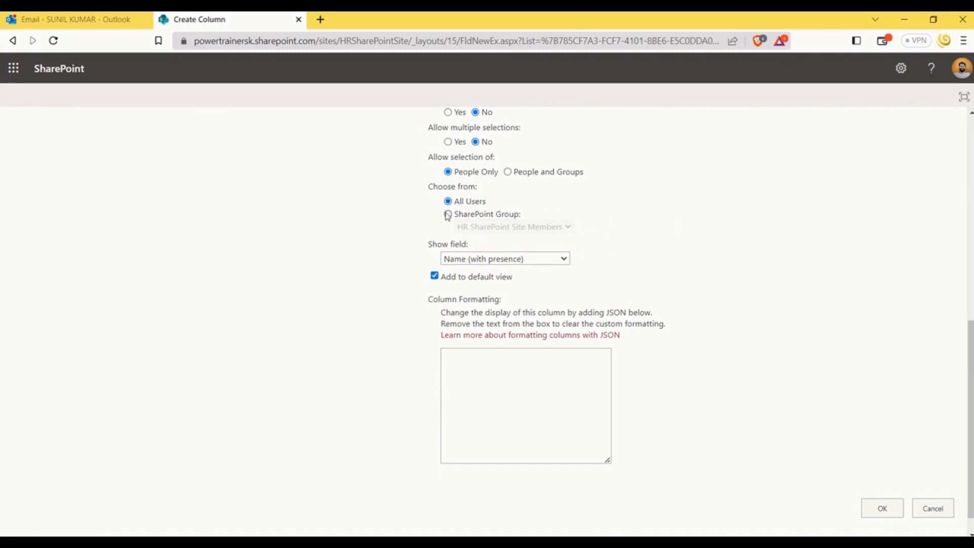
Save the Requestor column to the list and check the Columns section of the list settings
click(884, 510)
scroll(283, 324, down, 5)
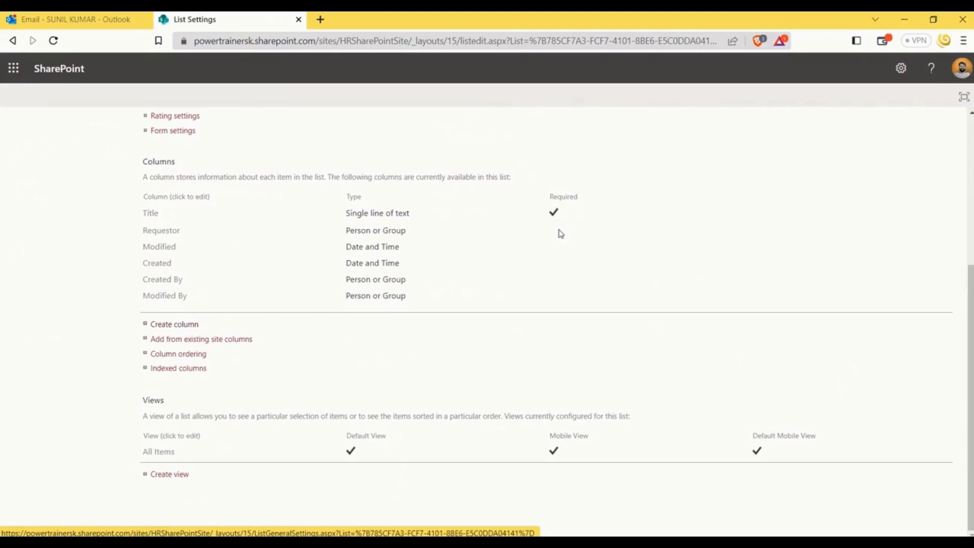
Copy the name Request Date from the Excel workbook and start creating another column in the HR Tickets list
key(alt+Tab)
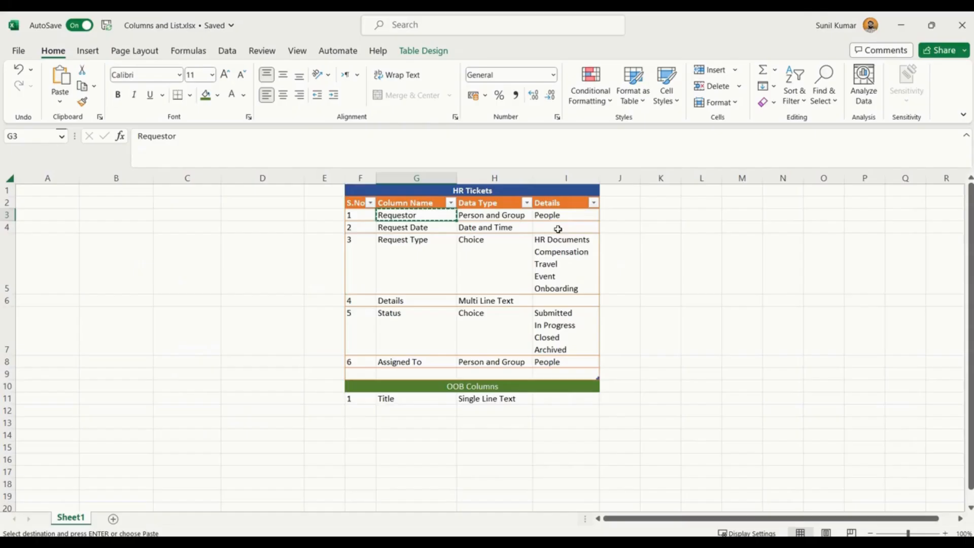
click(409, 227)
key(ctrl+c)
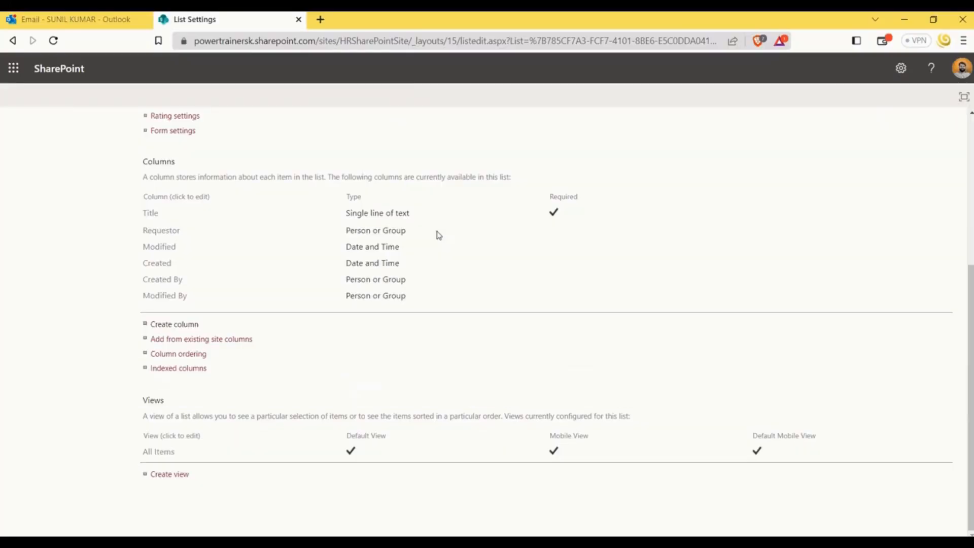
key(alt+Tab)
click(183, 325)
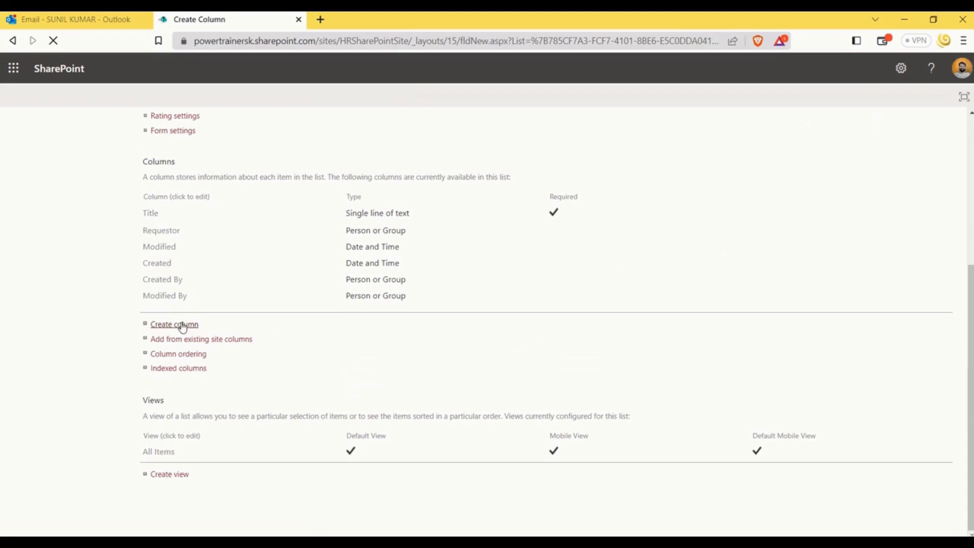
Name the new column Request Date, set its type to Date and Time, and save it to the list
click(322, 200)
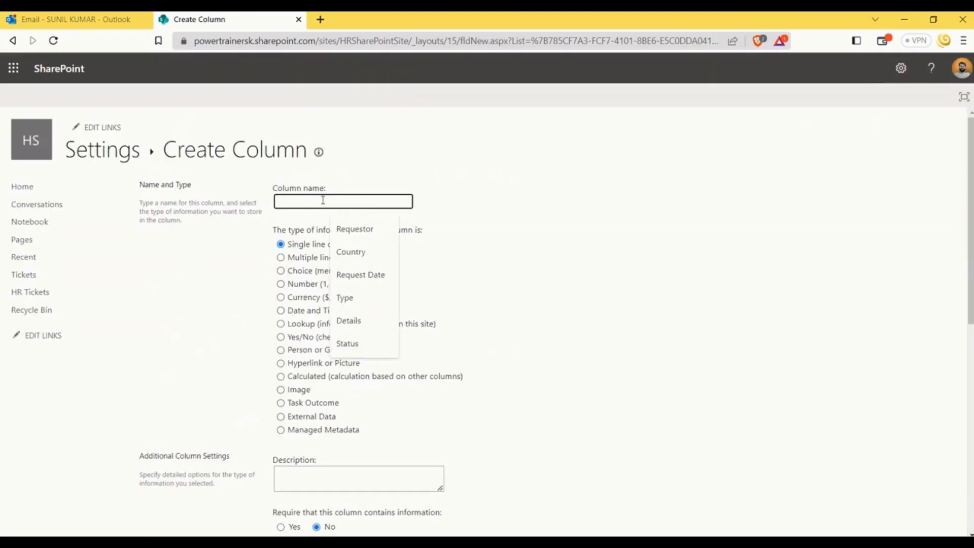
key(Down)
key(Down)
key(Down)
key(Return)
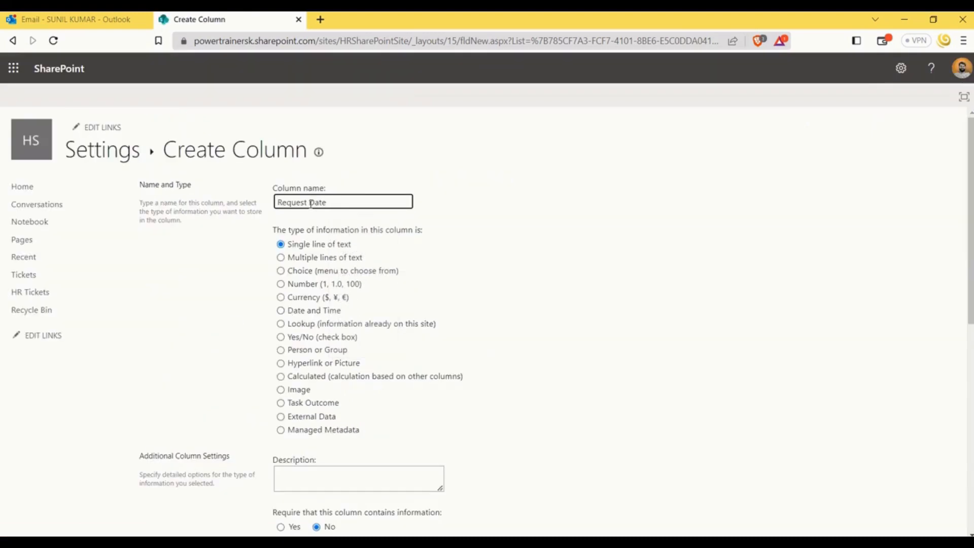
click(308, 202)
click(281, 311)
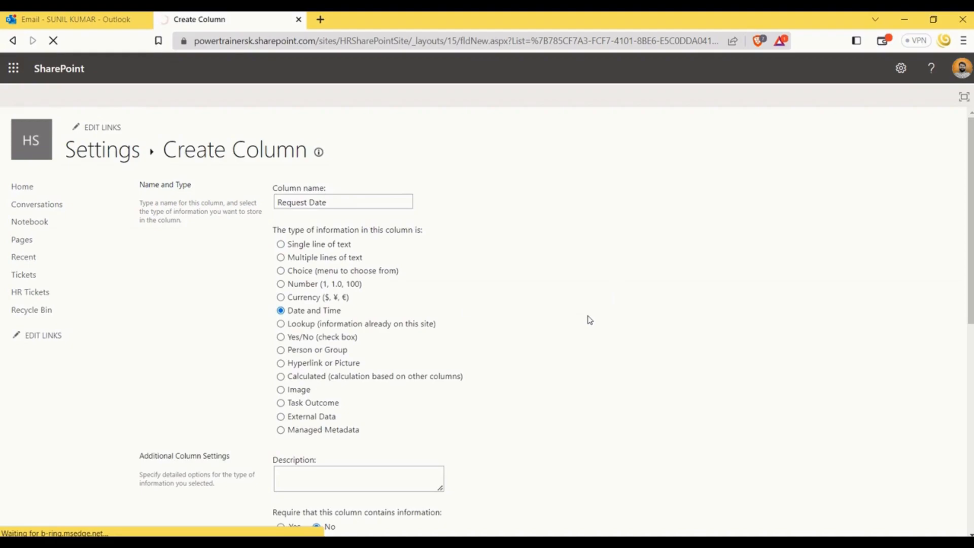
scroll(523, 324, down, 5)
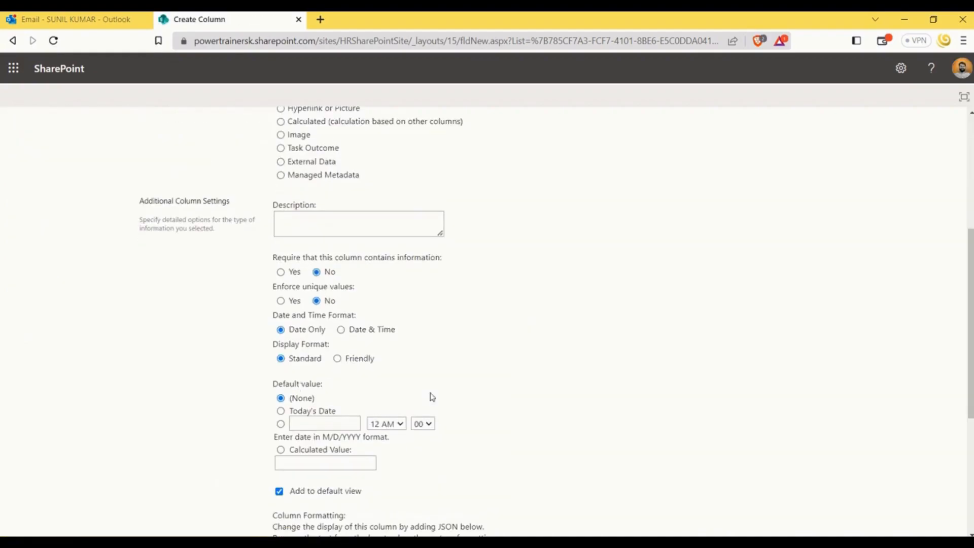
scroll(638, 374, down, 5)
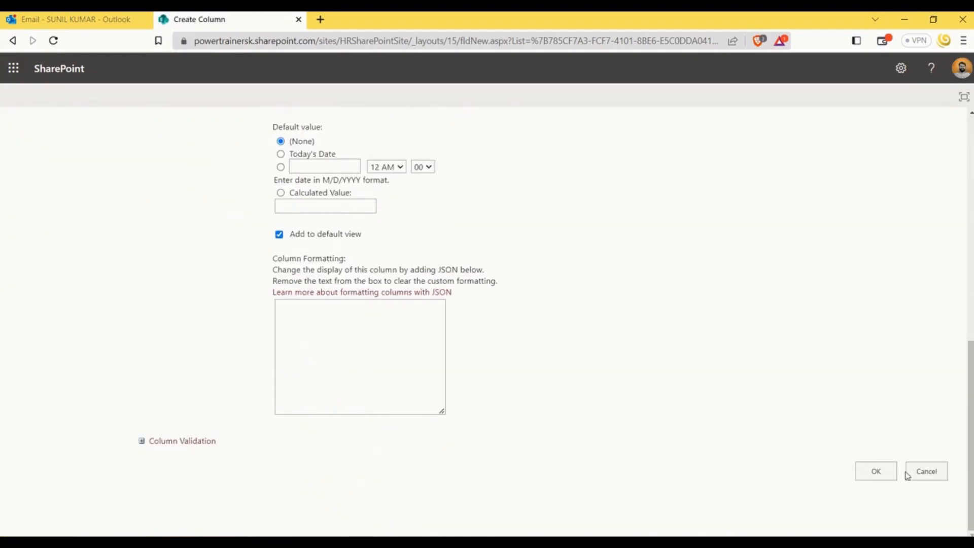
click(885, 476)
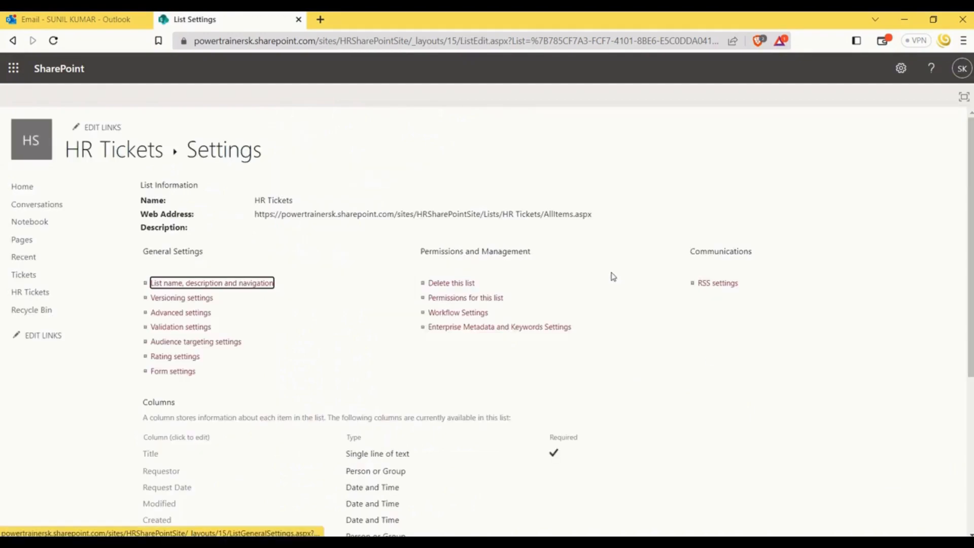
Open the Request Date column's settings and examine how the page URL encodes the space in its internal field name
scroll(218, 352, down, 4)
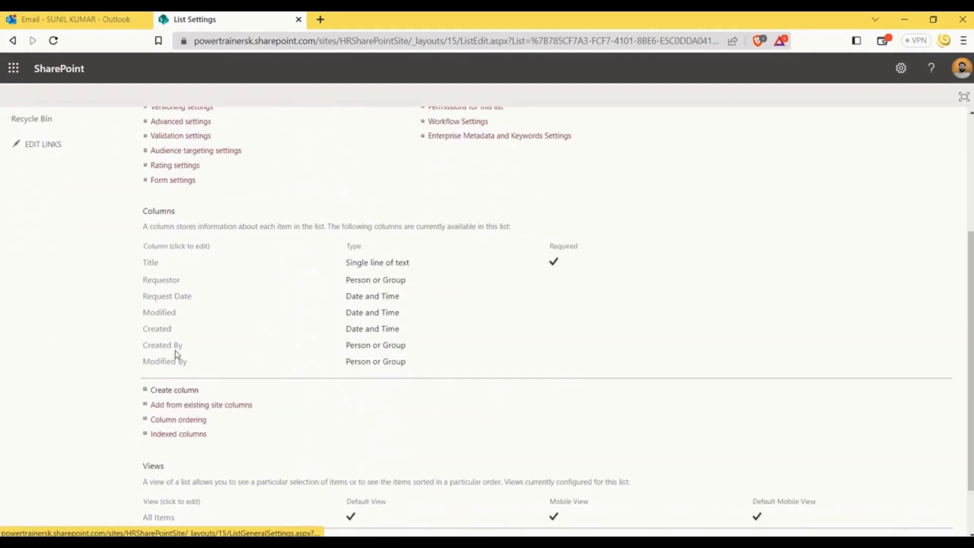
click(176, 302)
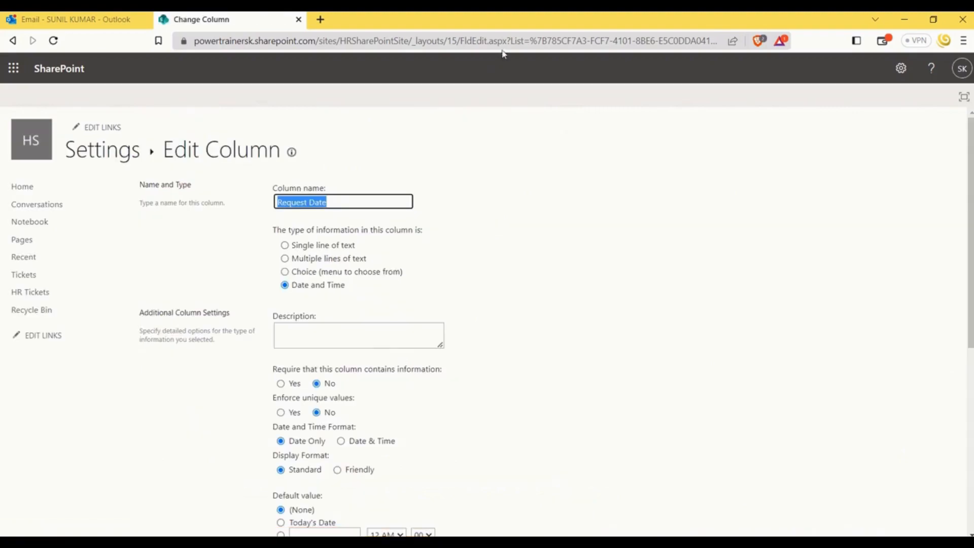
click(501, 44)
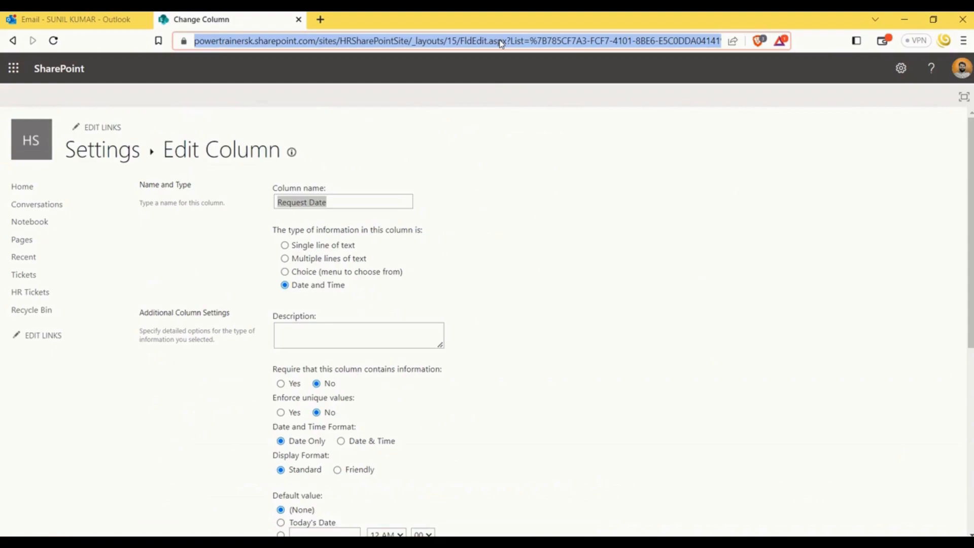
key(End)
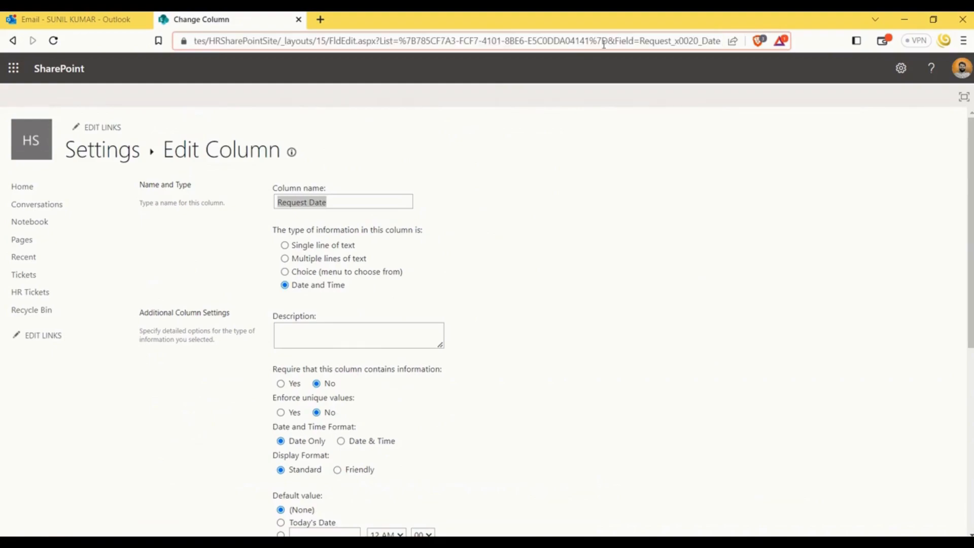
drag(616, 41, 717, 38)
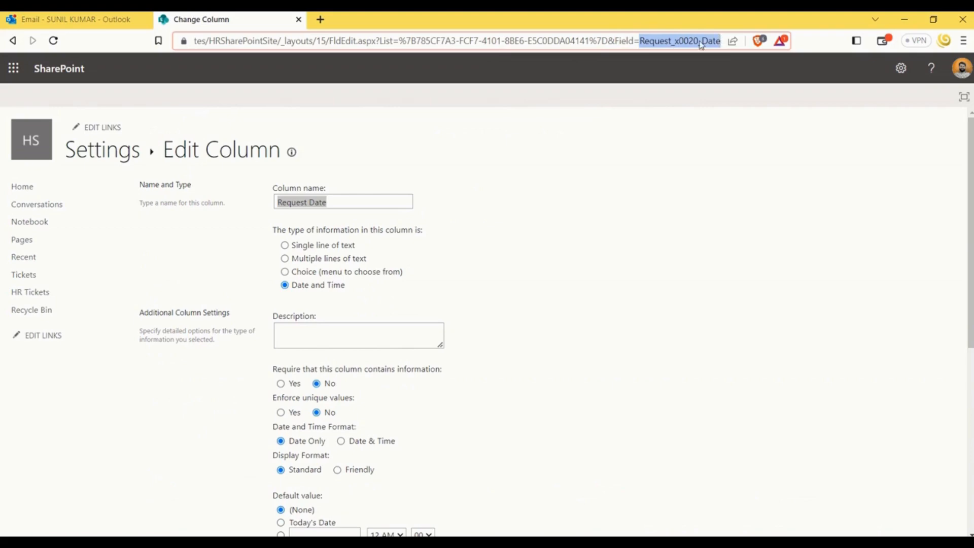
click(700, 42)
drag(702, 42, 673, 44)
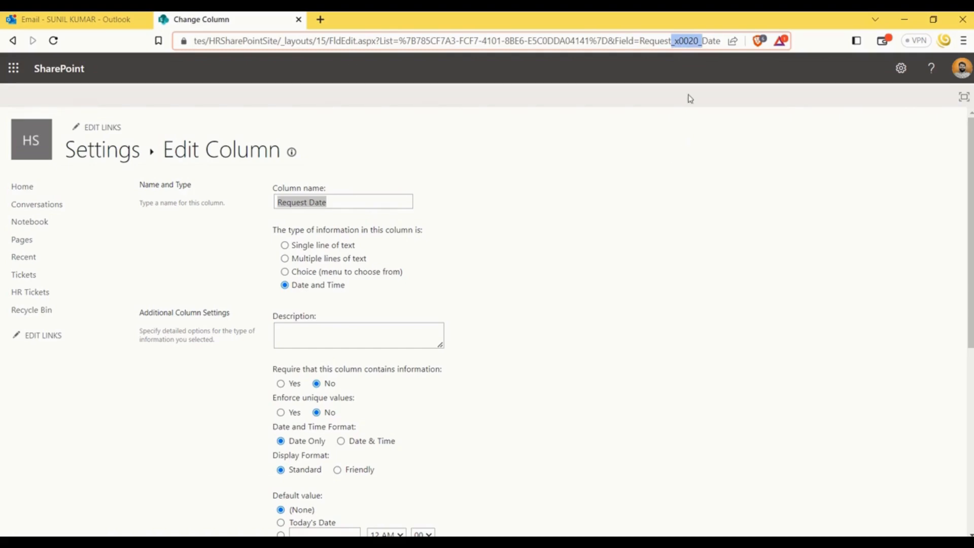
click(700, 149)
Delete the Request Date column from the HR Tickets list and confirm the deletion
scroll(710, 259, down, 6)
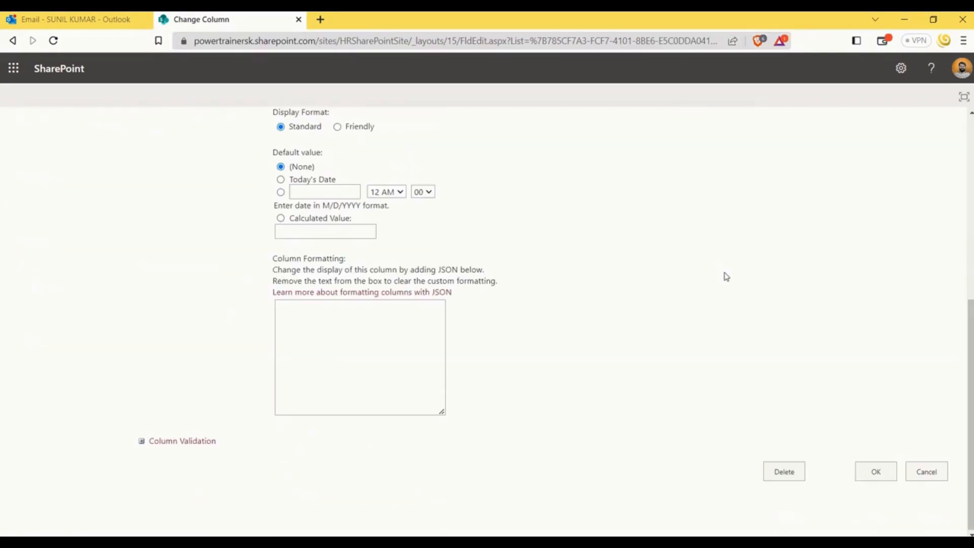
click(783, 472)
click(553, 144)
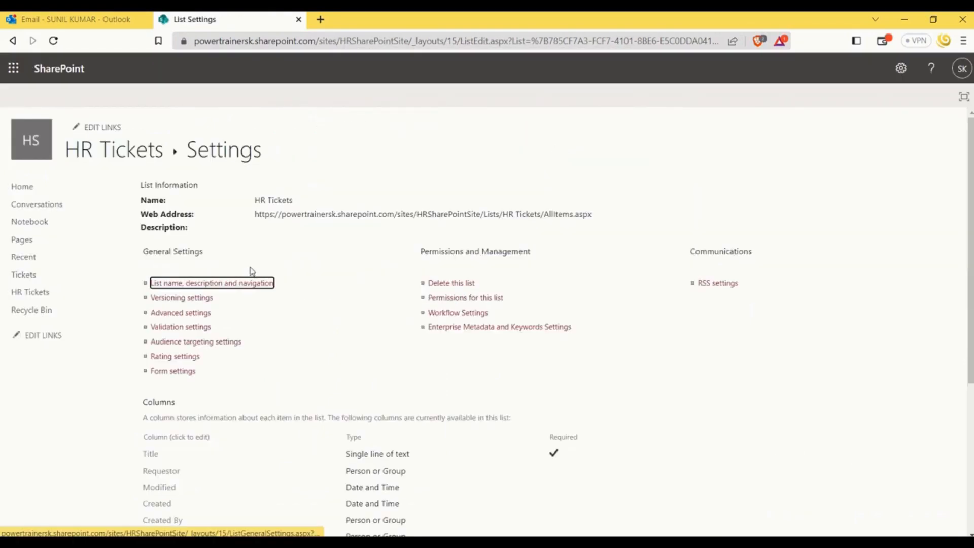
Create a column named RequestDate, without a space, with the type Date and Time, and save it to the list
scroll(304, 315, down, 5)
click(173, 325)
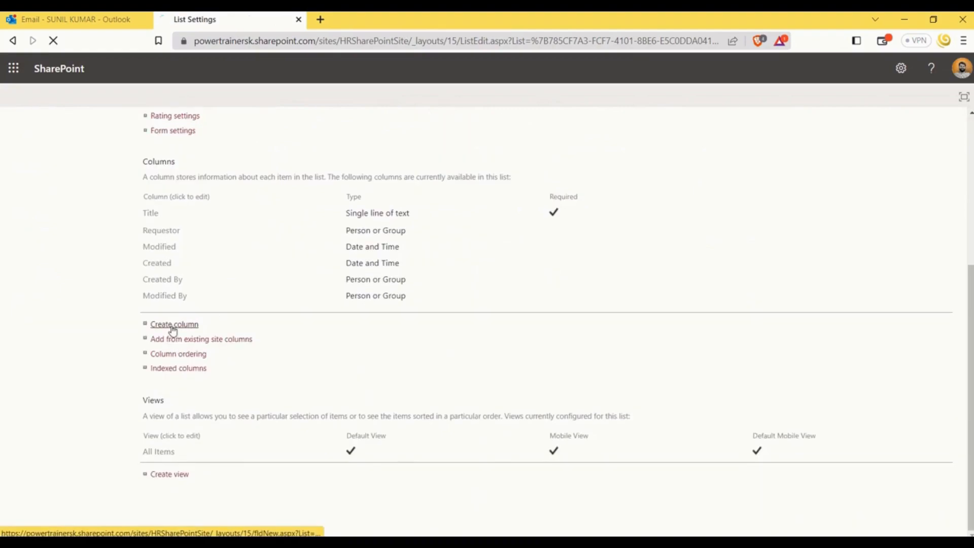
click(296, 204)
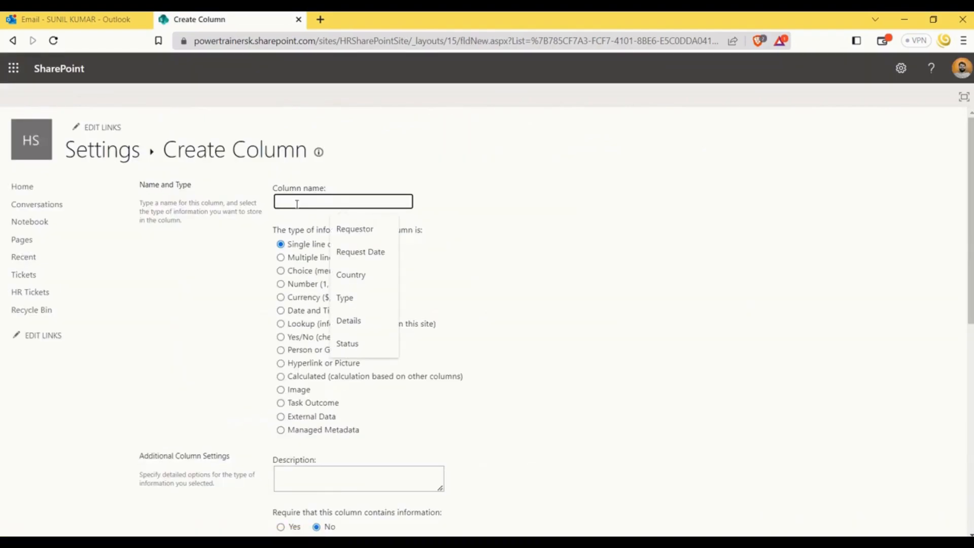
click(362, 252)
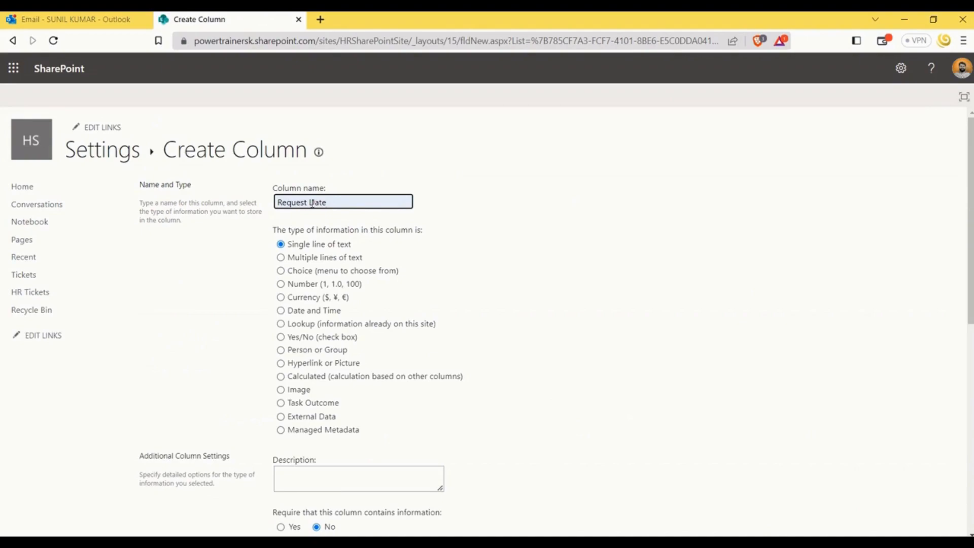
key(BackSpace)
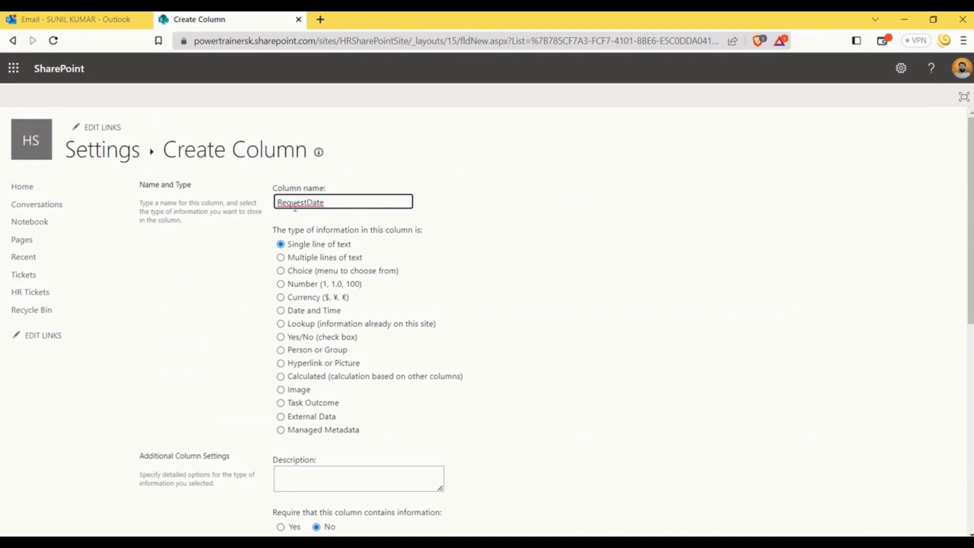
click(279, 310)
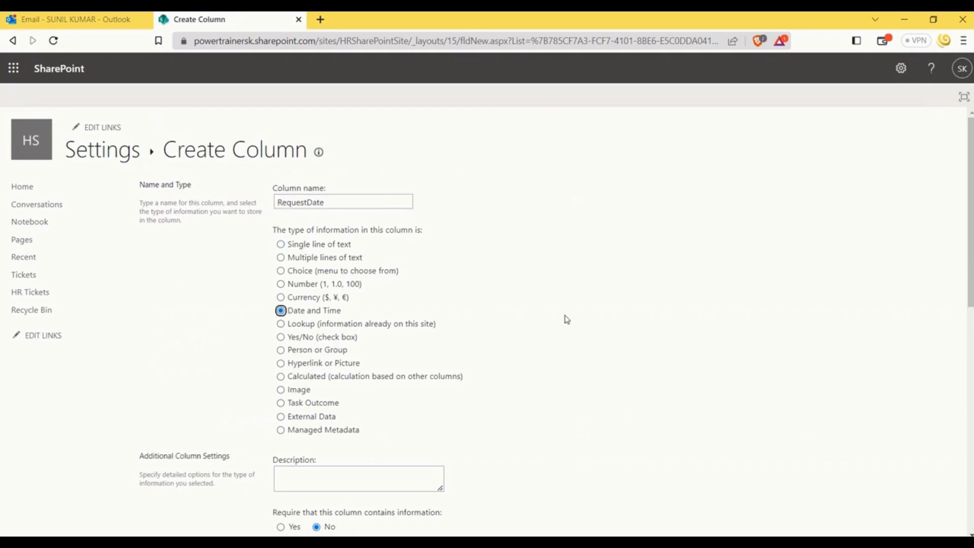
scroll(603, 336, down, 10)
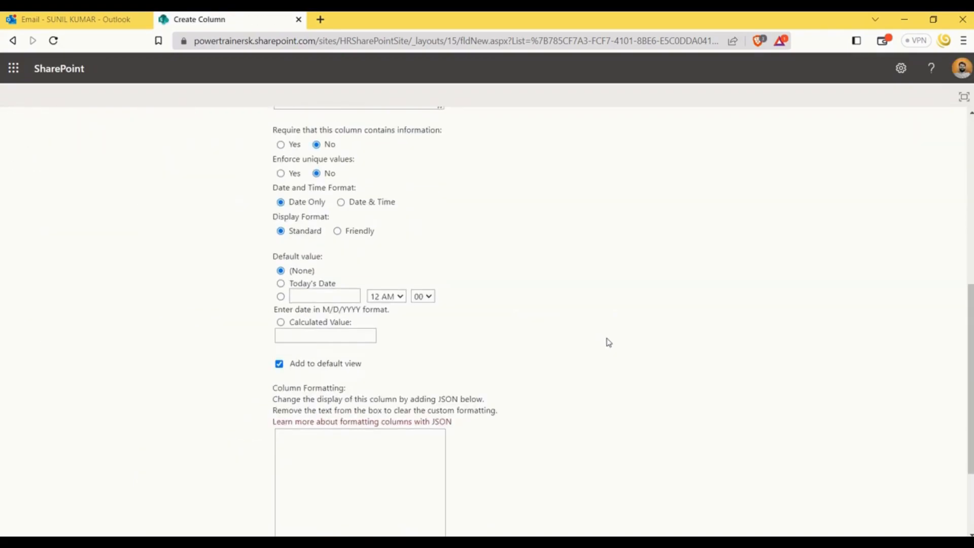
click(878, 472)
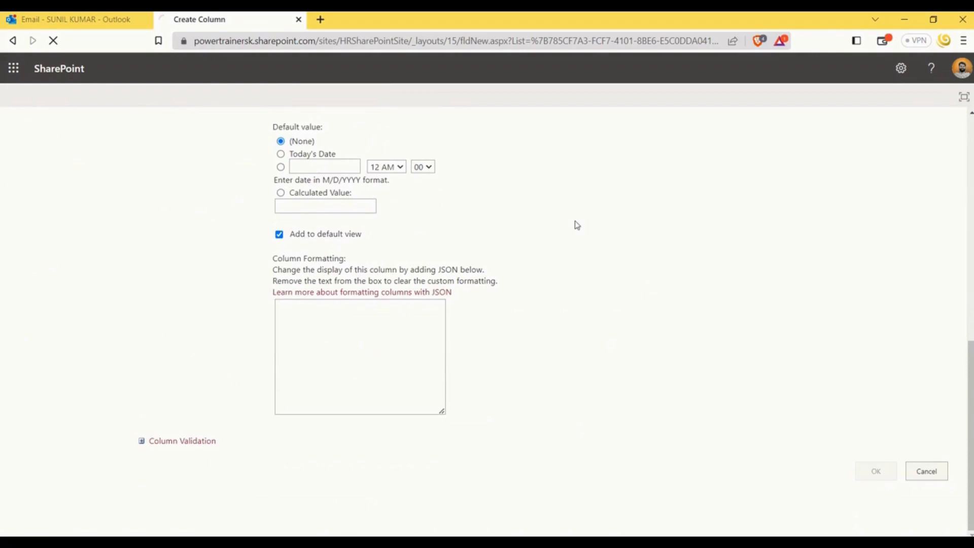
Open the RequestDate column's settings and check its internal field name in the page URL
scroll(326, 315, down, 3)
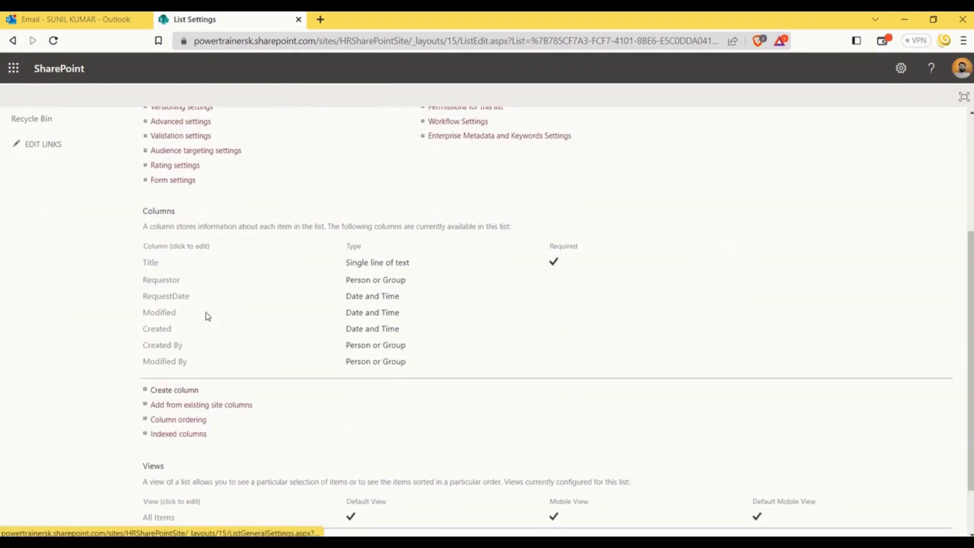
click(168, 300)
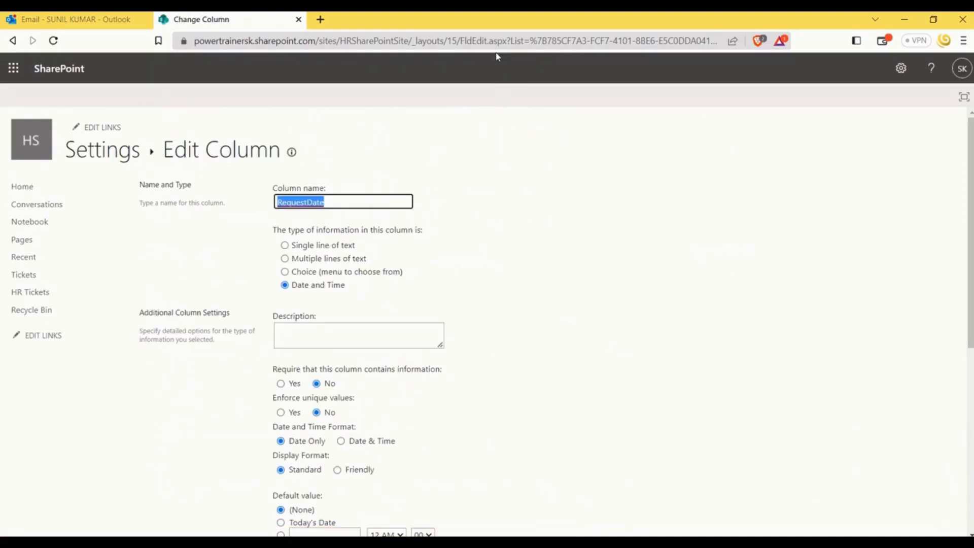
click(500, 42)
key(End)
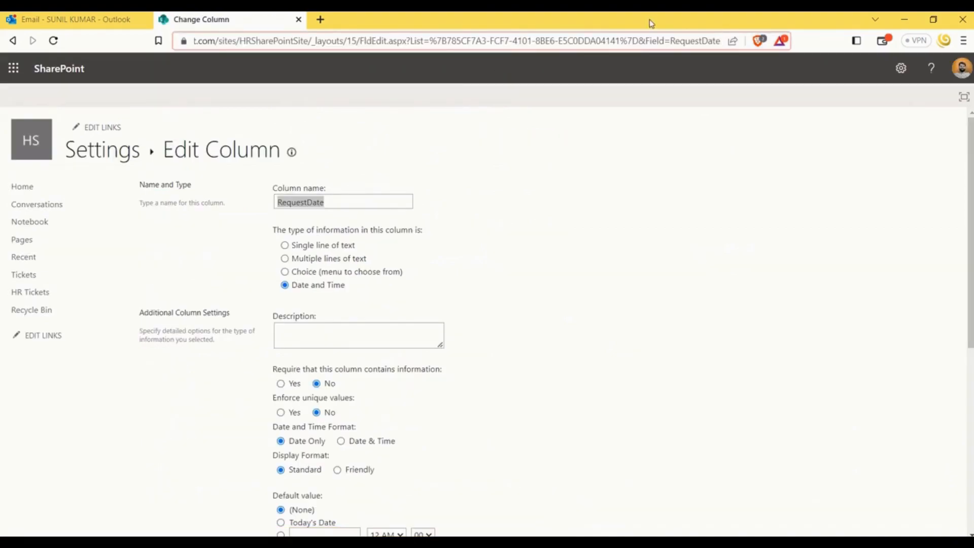
double_click(700, 41)
click(539, 204)
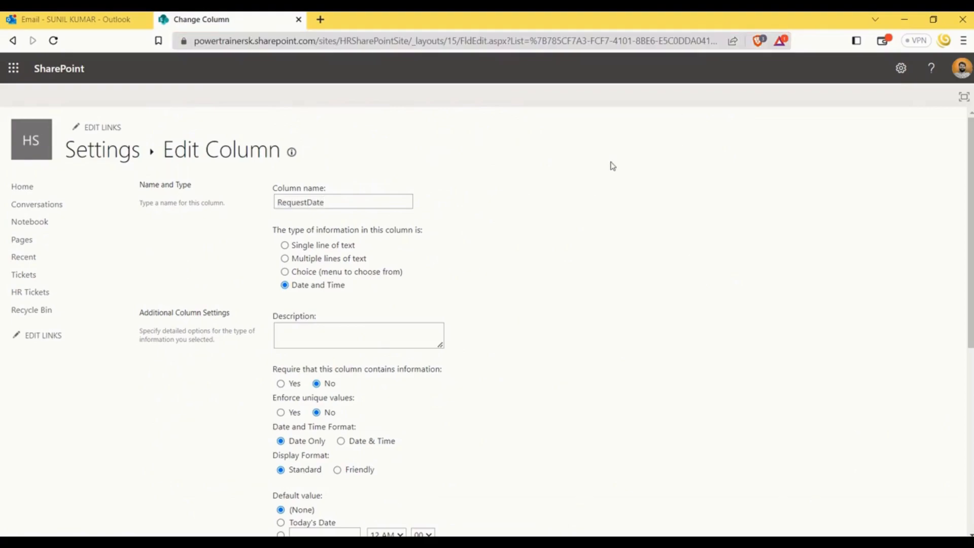
Rename the RequestDate column to Request Date, with a space, and save the change
click(307, 200)
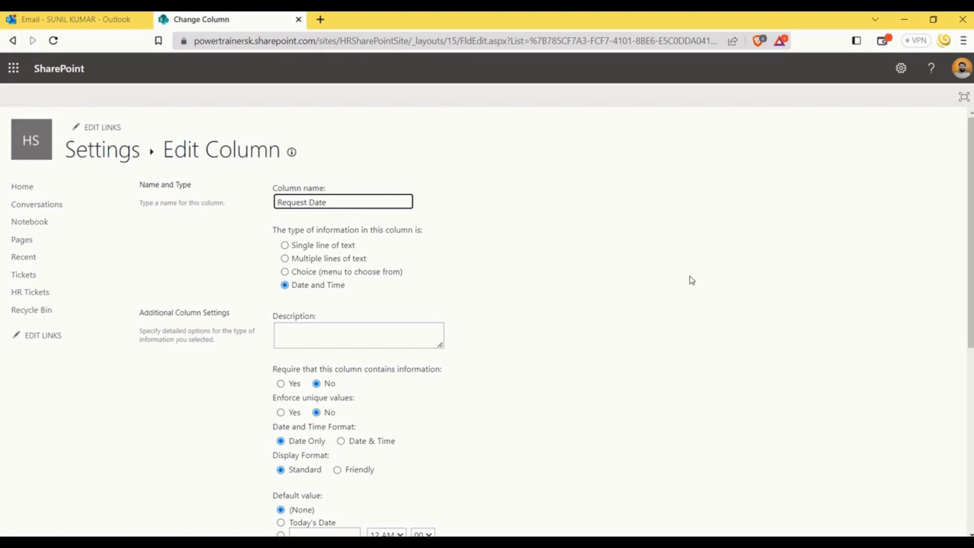
scroll(720, 314, down, 5)
click(862, 492)
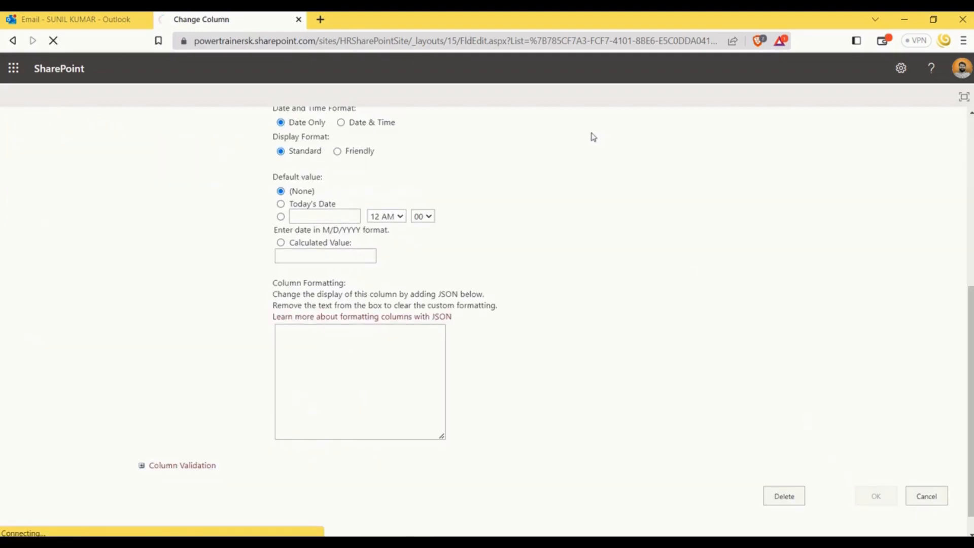
Reopen the renamed Request Date column's settings and check the internal field name in the page URL again
scroll(299, 343, down, 3)
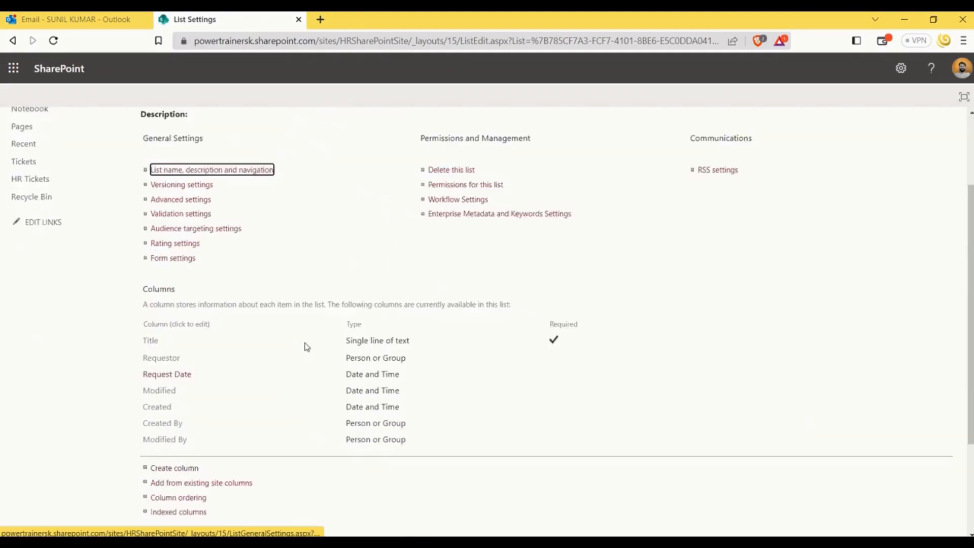
click(176, 361)
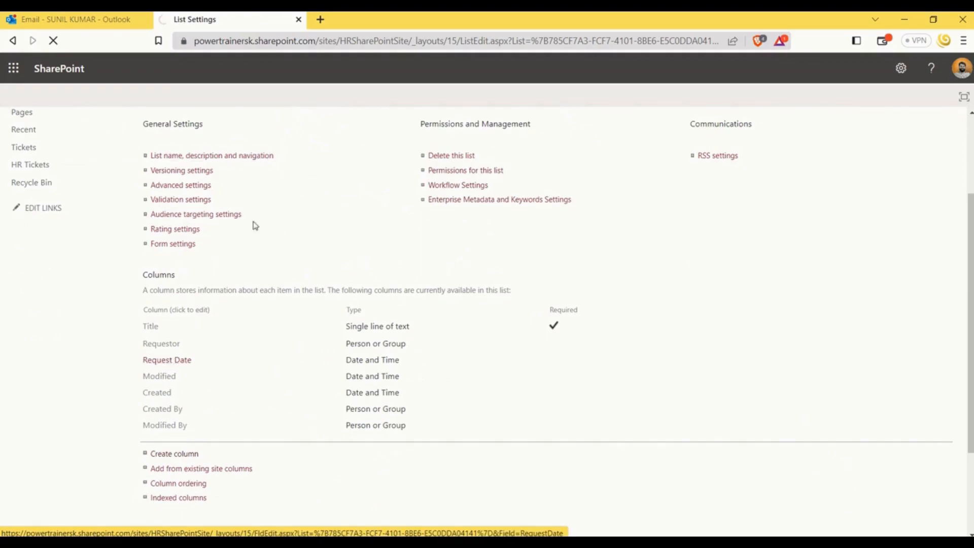
click(500, 46)
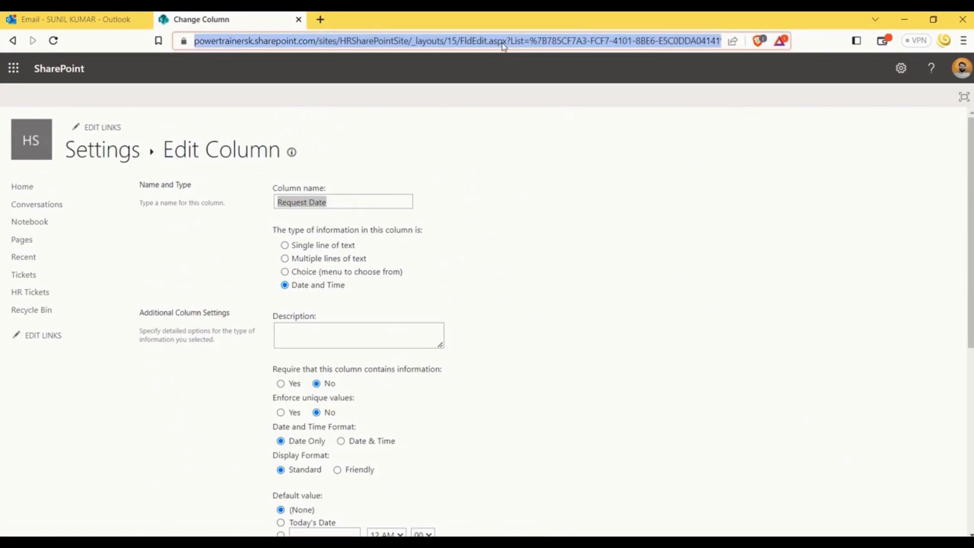
key(End)
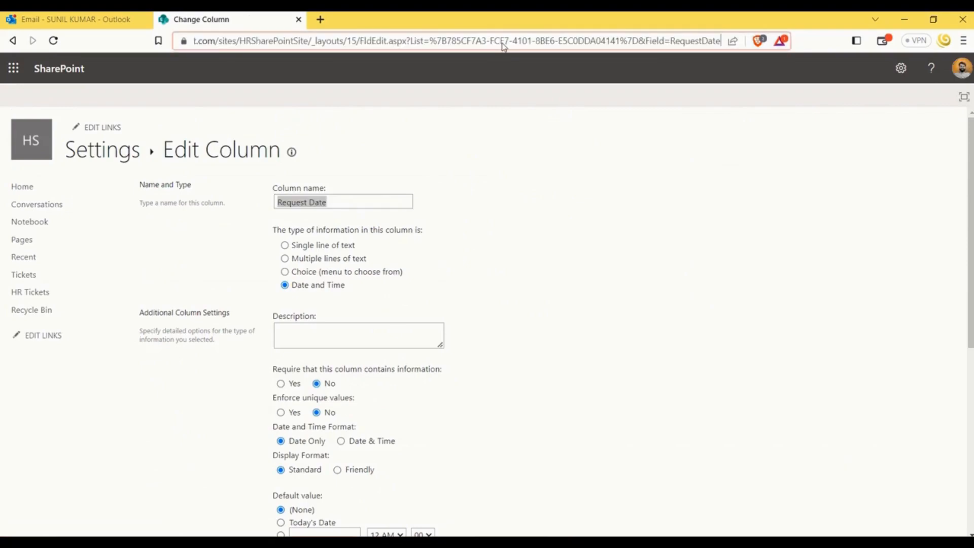
double_click(701, 45)
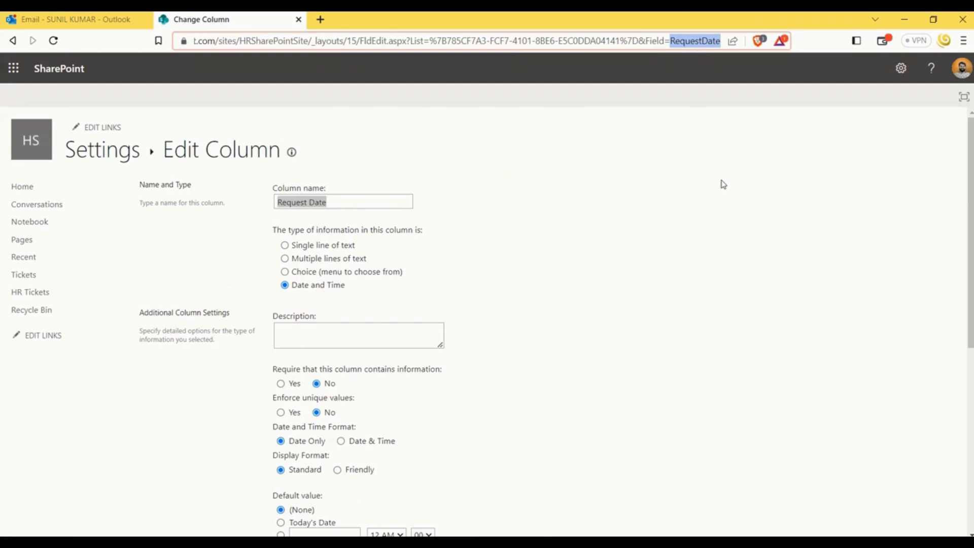
Save the Request Date column's settings and return to the column overview in the HR Tickets list settings
click(762, 264)
scroll(781, 355, down, 5)
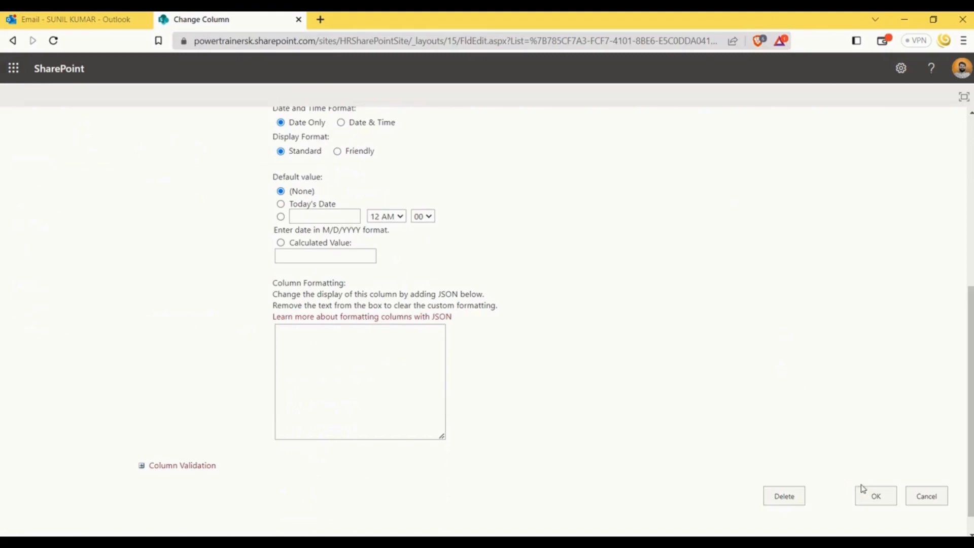
click(888, 500)
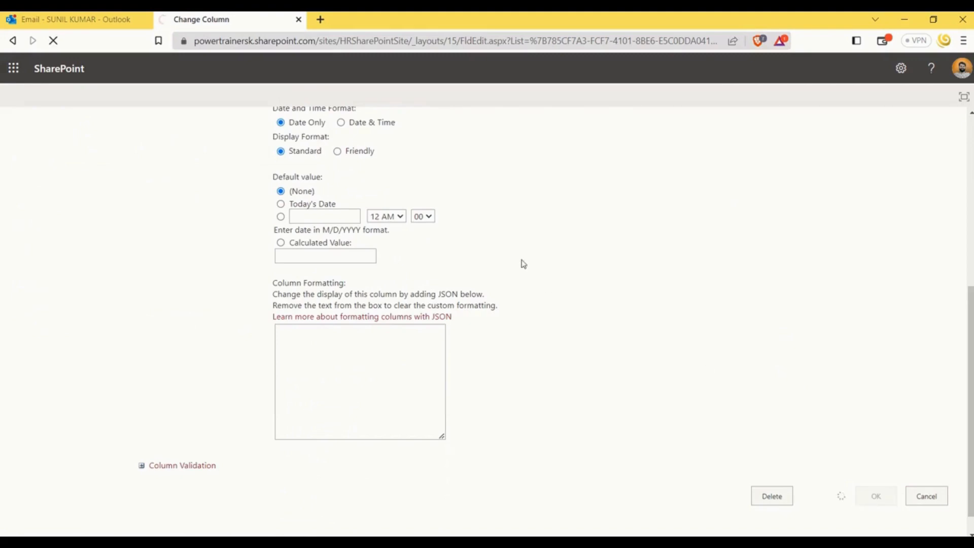
scroll(355, 347, down, 4)
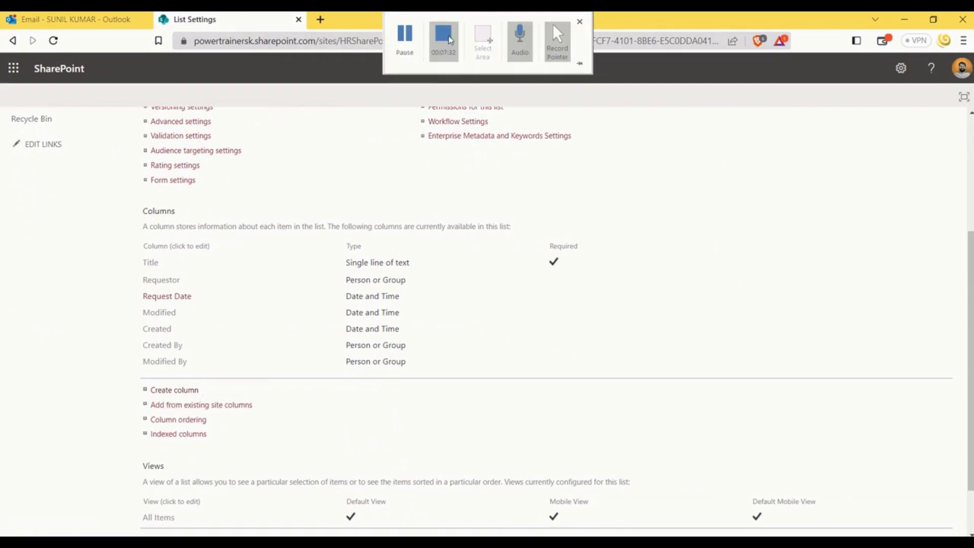
click(404, 38)
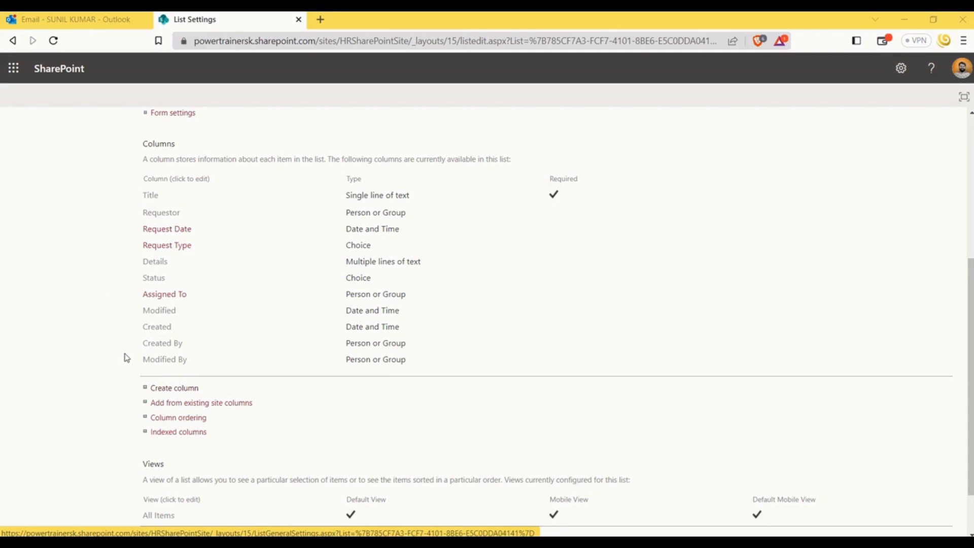
Open the HR Tickets list and show the ID column as the first column of its view, ahead of Title
scroll(127, 317, up, 5)
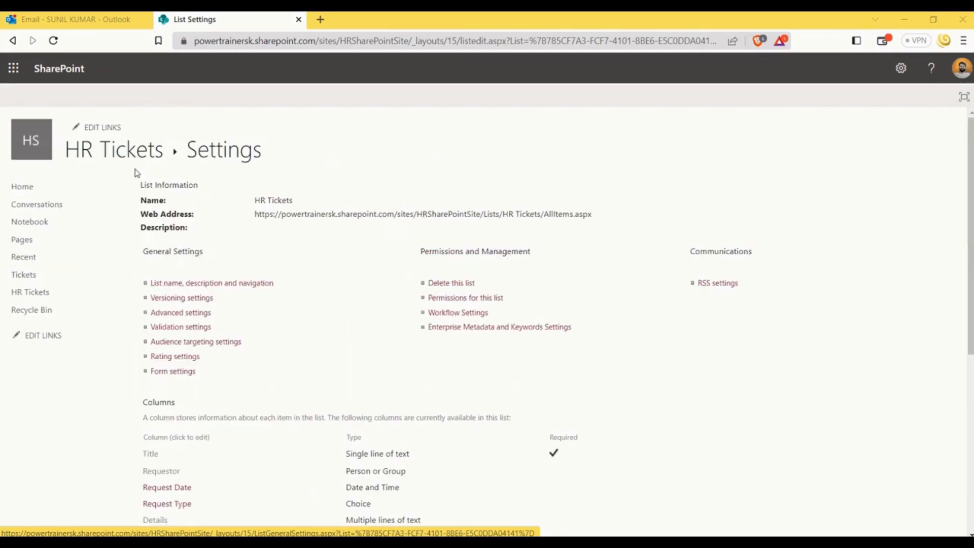
click(130, 155)
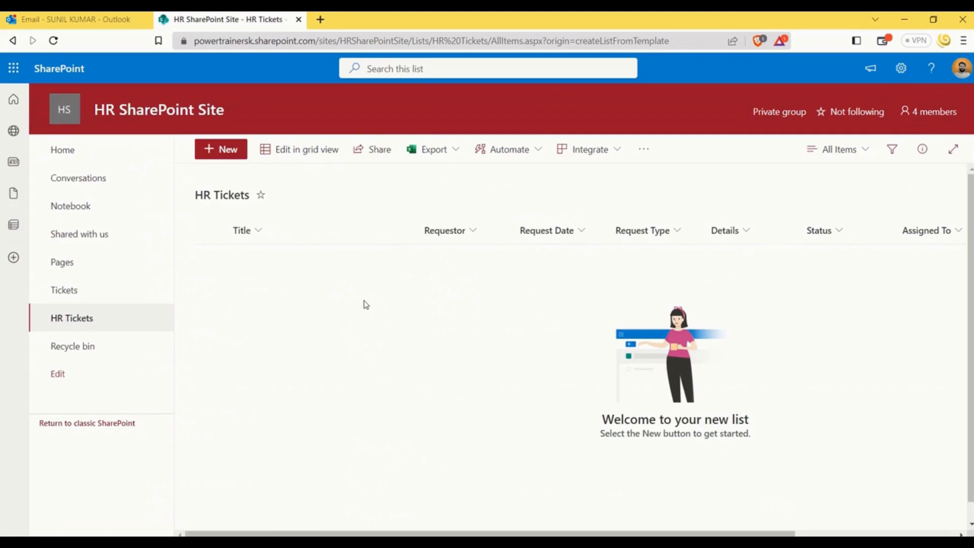
click(258, 232)
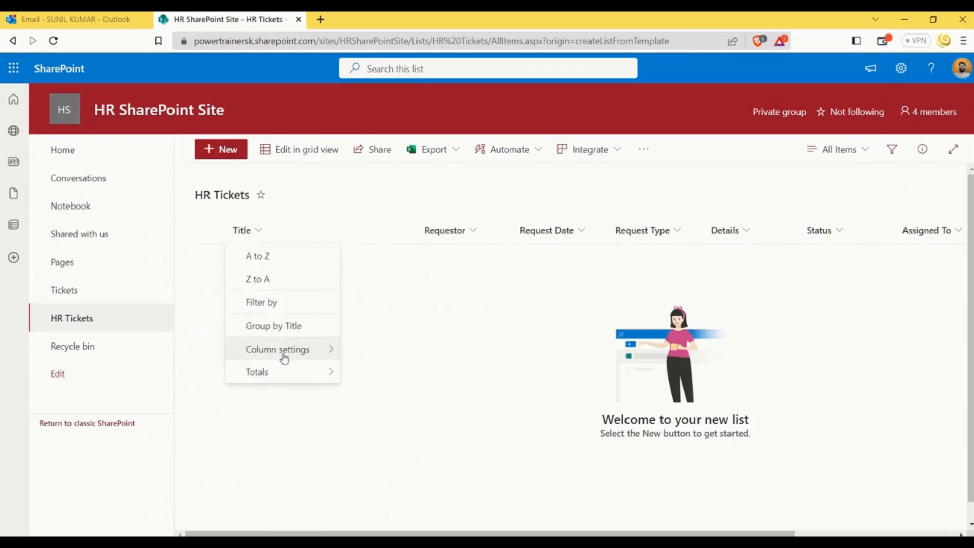
mouse_move(284, 359)
click(386, 496)
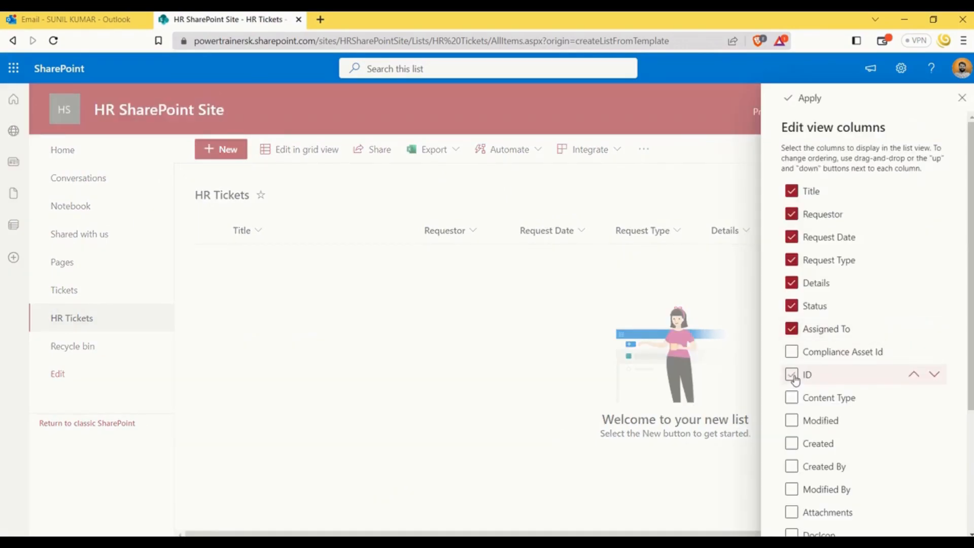
click(792, 375)
drag(885, 378, 874, 189)
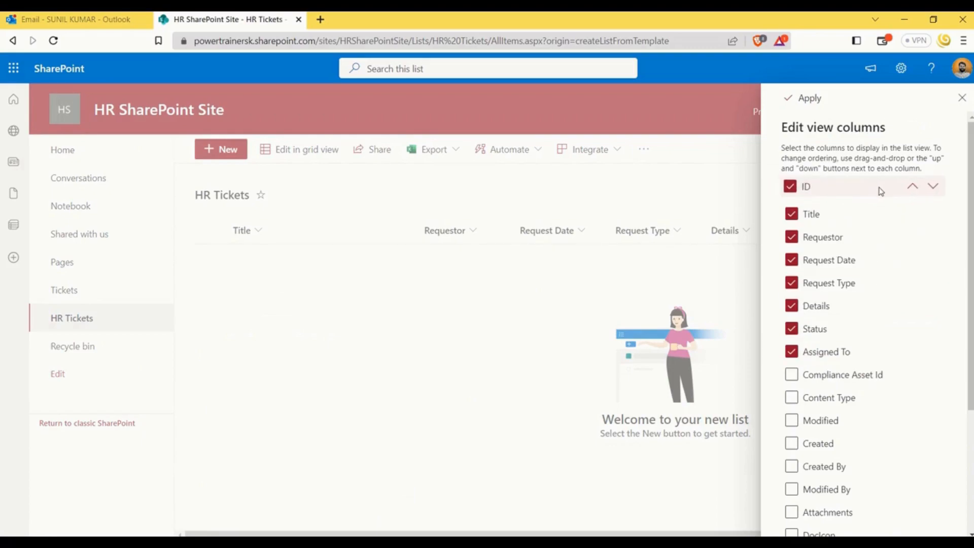
click(805, 99)
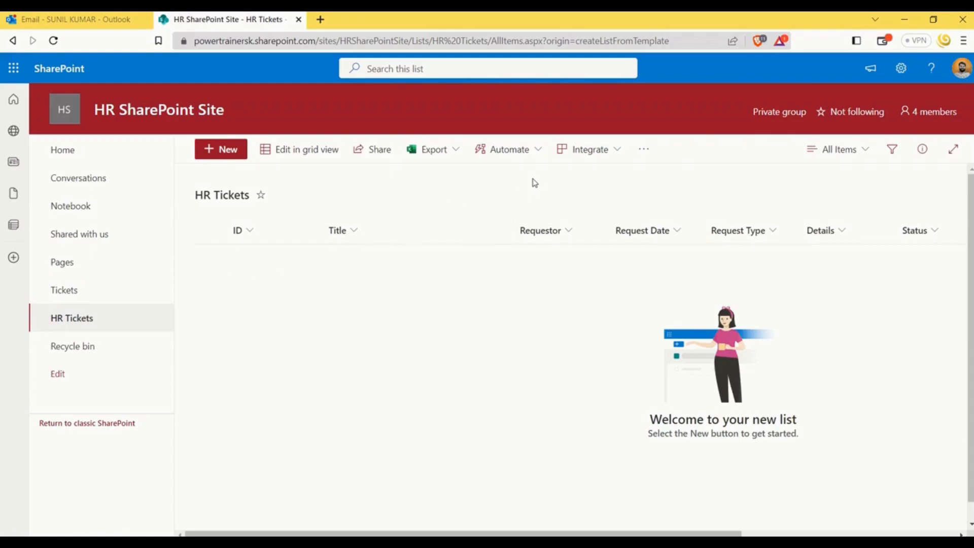
Create a Power Apps app named HR Tickets App from the HR Tickets list
click(617, 153)
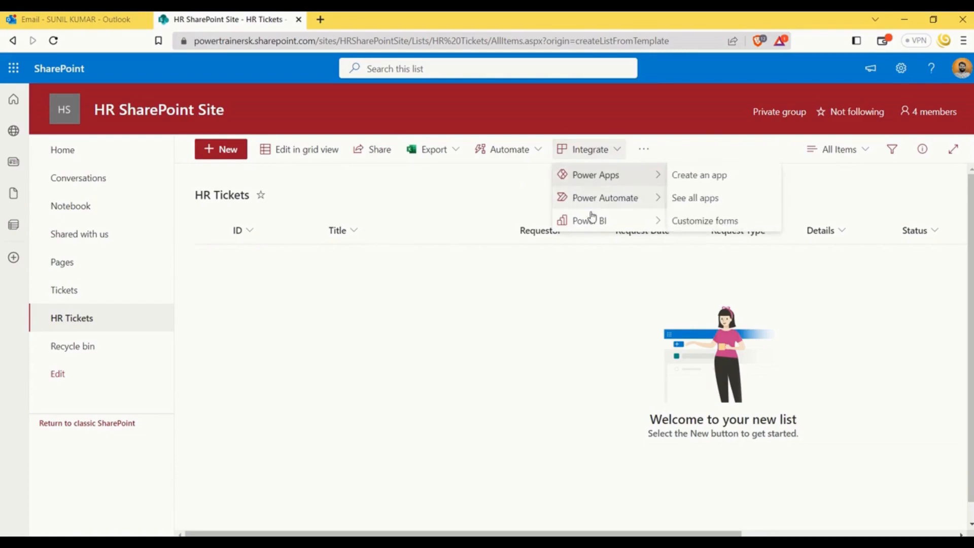
mouse_move(609, 182)
click(708, 181)
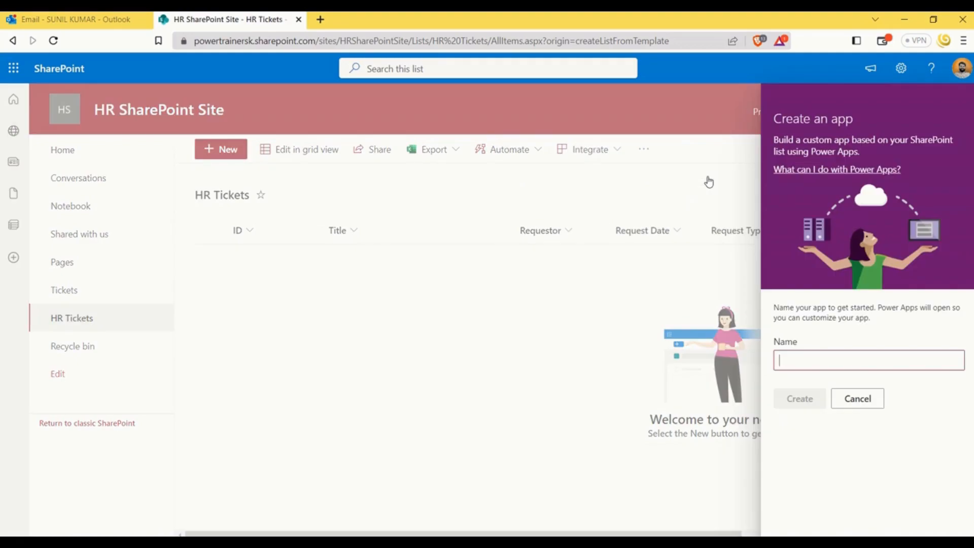
click(793, 358)
text(HR Tickets App)
click(804, 399)
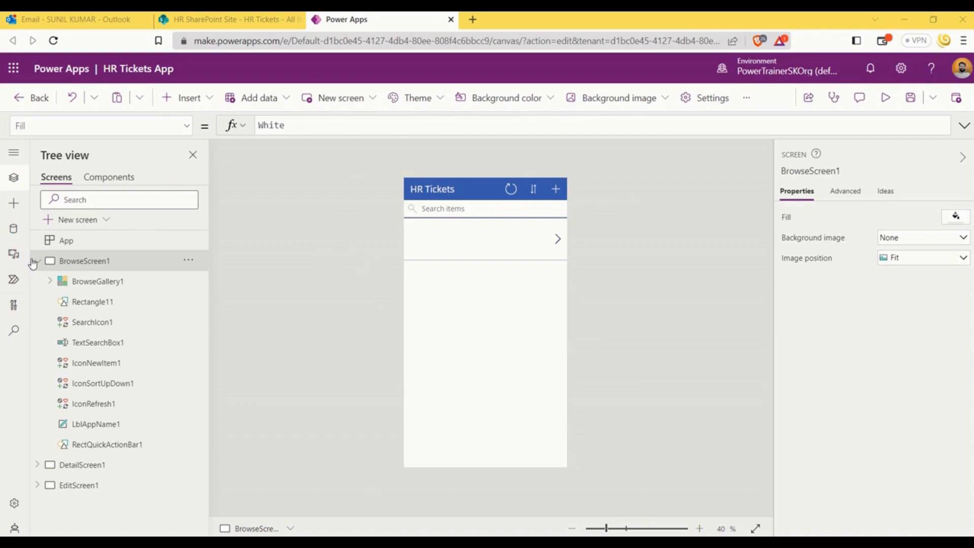
Insert a text label into the empty area of BrowseScreen1 and delete it again
click(37, 260)
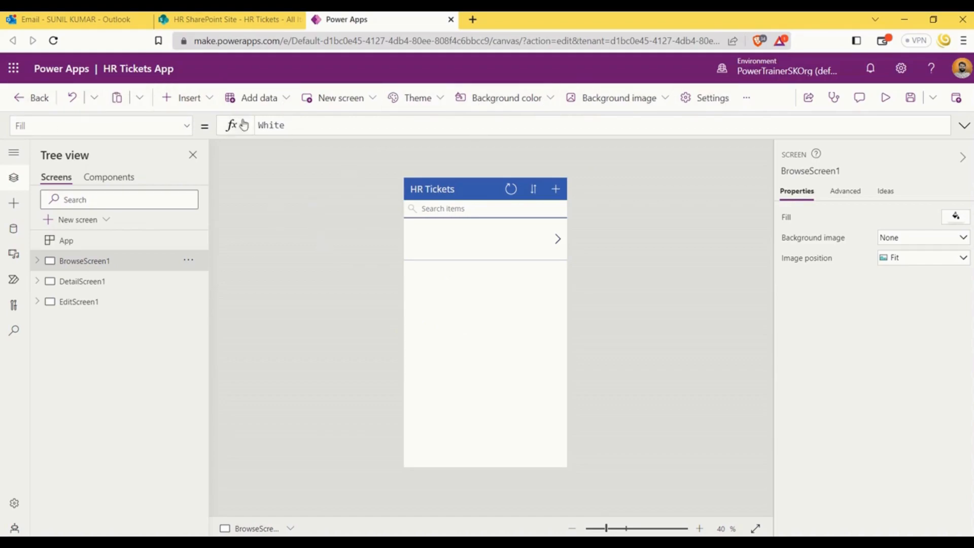
click(203, 104)
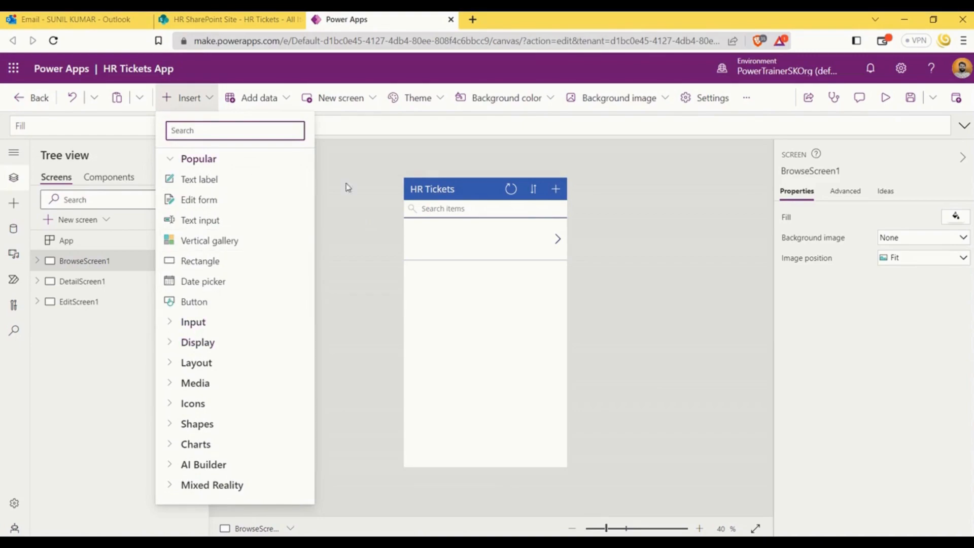
click(209, 182)
drag(449, 198, 457, 345)
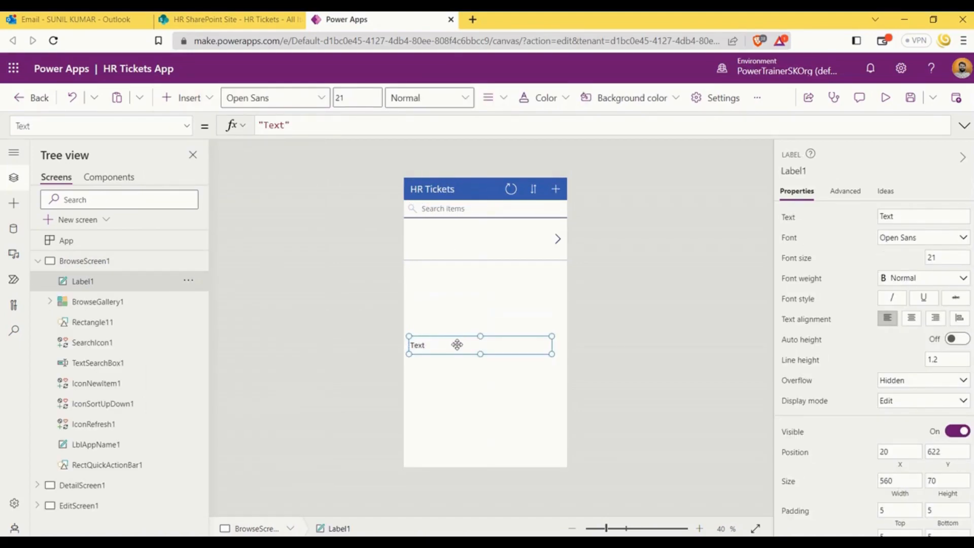
key(Delete)
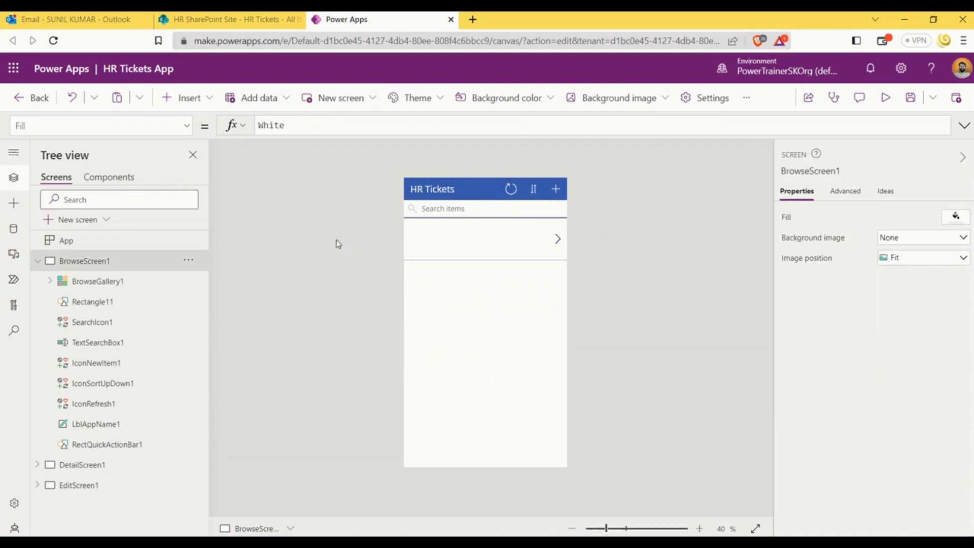
Examine the data source connected to the app and the templates available for new screens
click(287, 101)
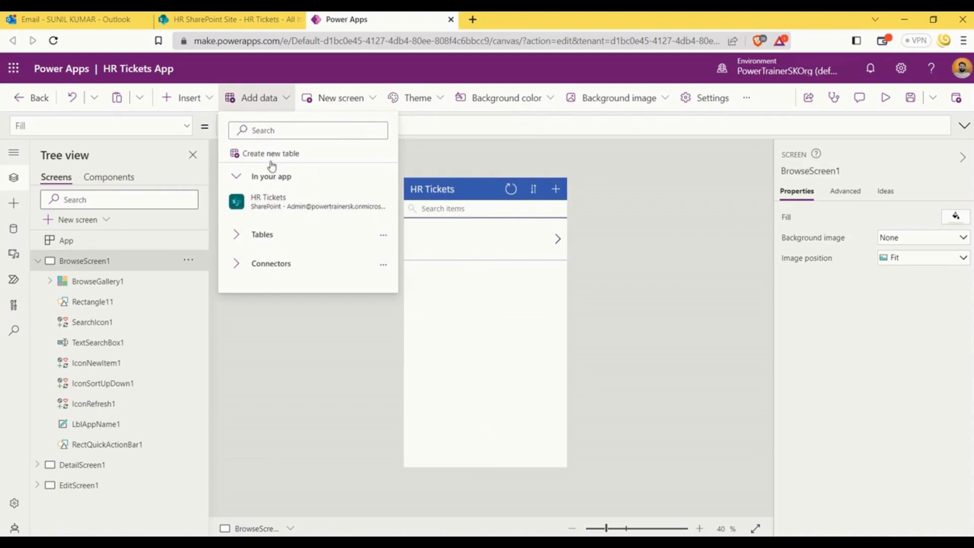
mouse_move(283, 206)
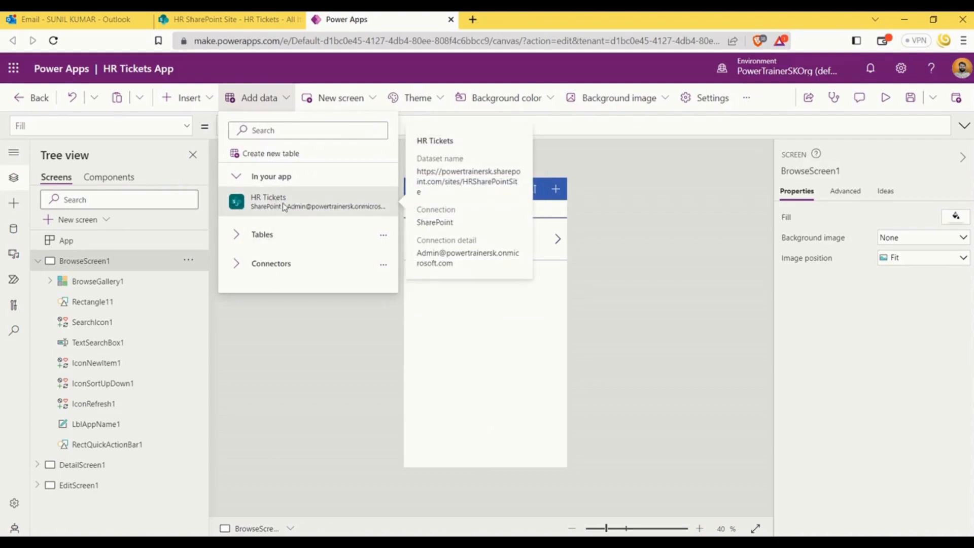
click(278, 315)
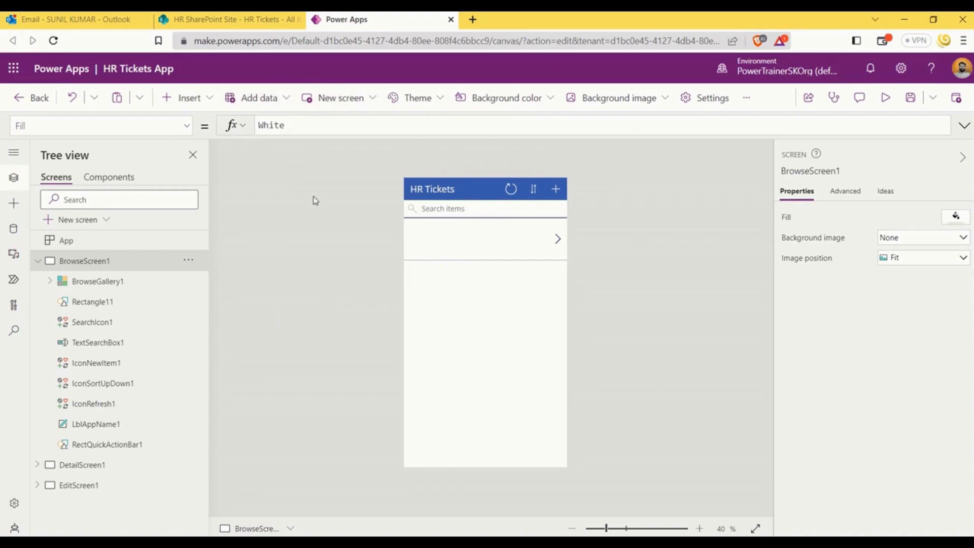
click(373, 99)
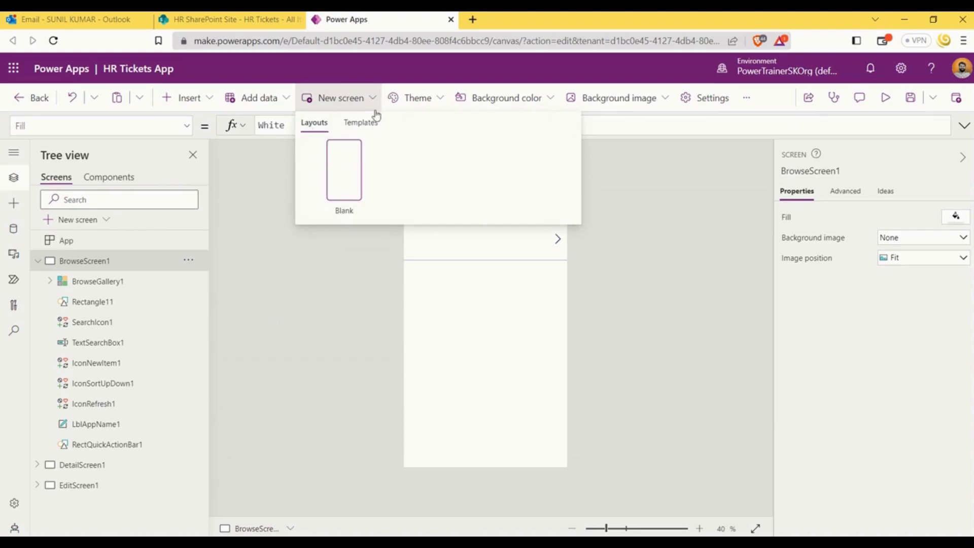
click(361, 123)
scroll(470, 259, down, 3)
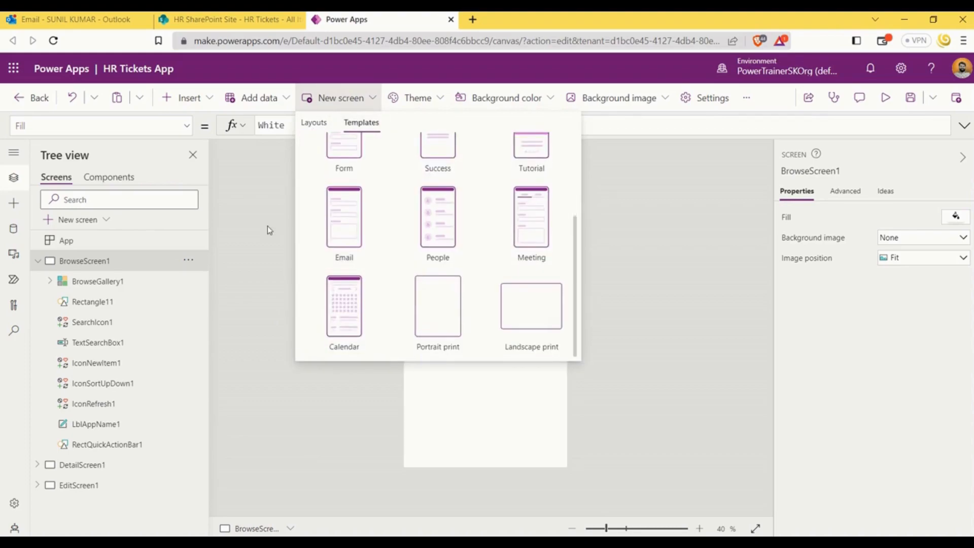
click(245, 200)
click(37, 263)
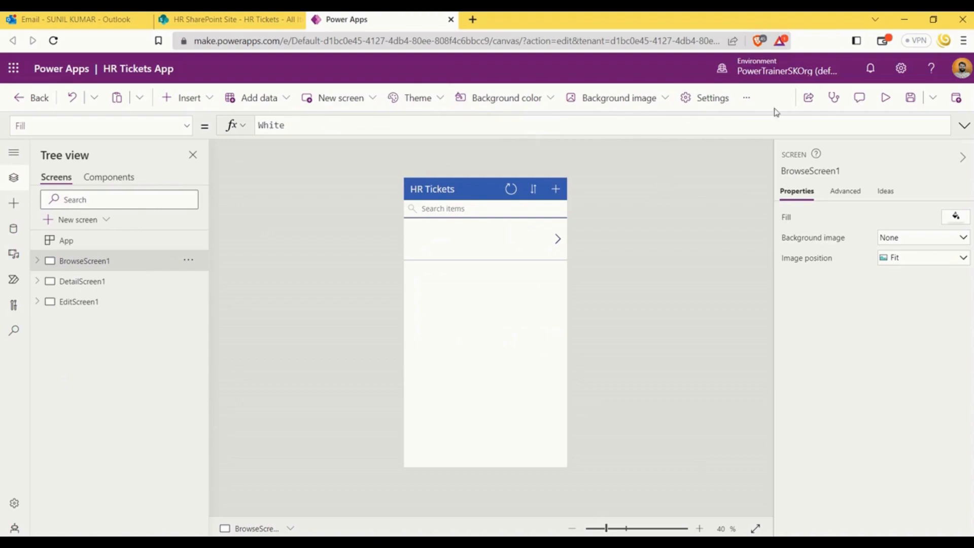
Preview the HR Tickets App in play mode and return to the editor
click(886, 100)
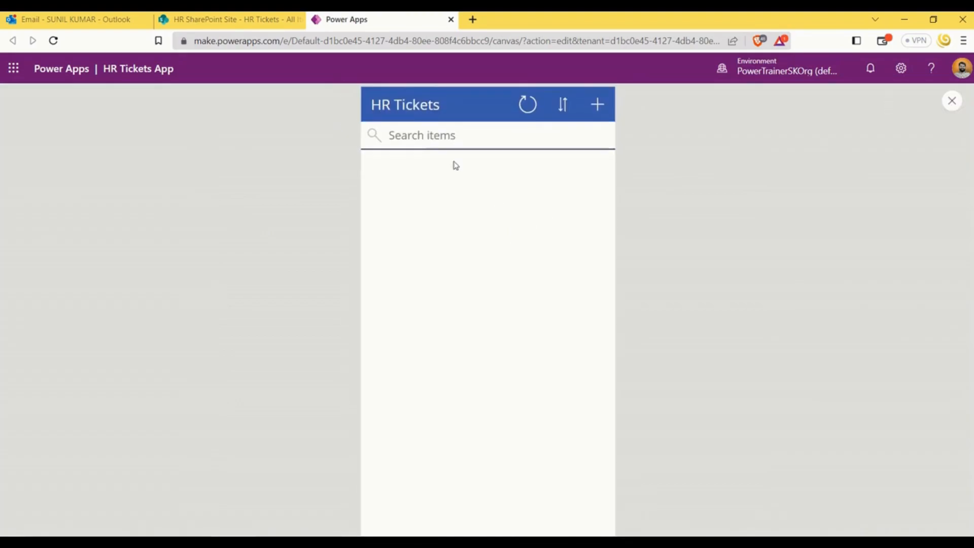
click(952, 100)
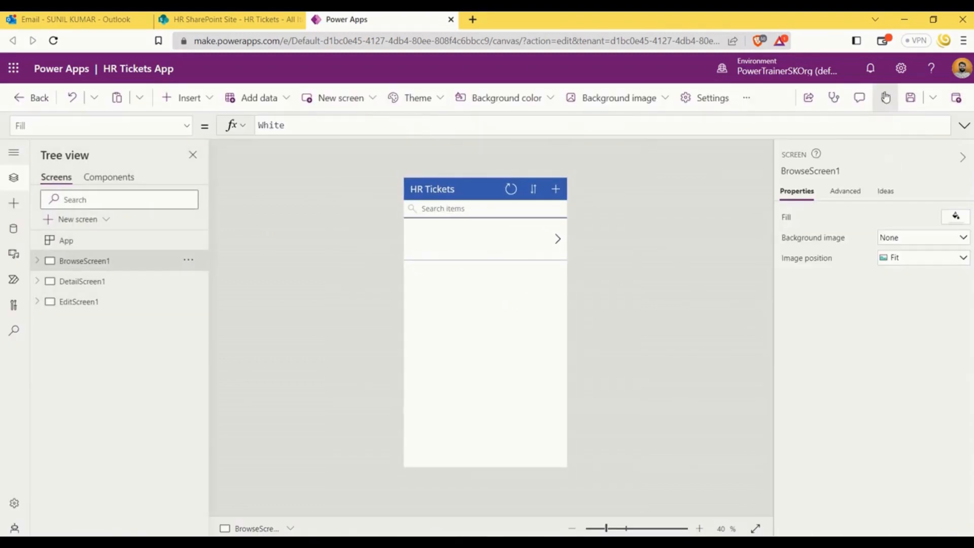
click(885, 98)
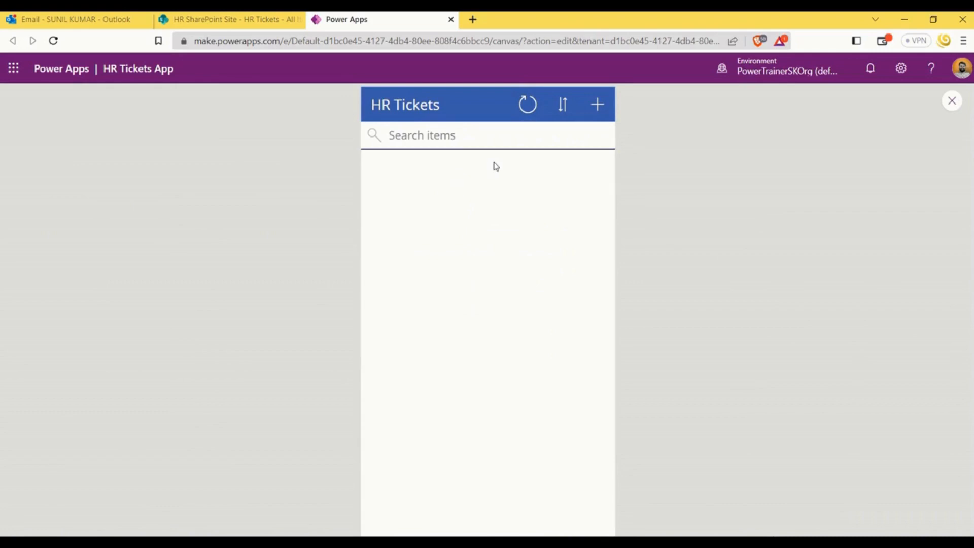
click(952, 101)
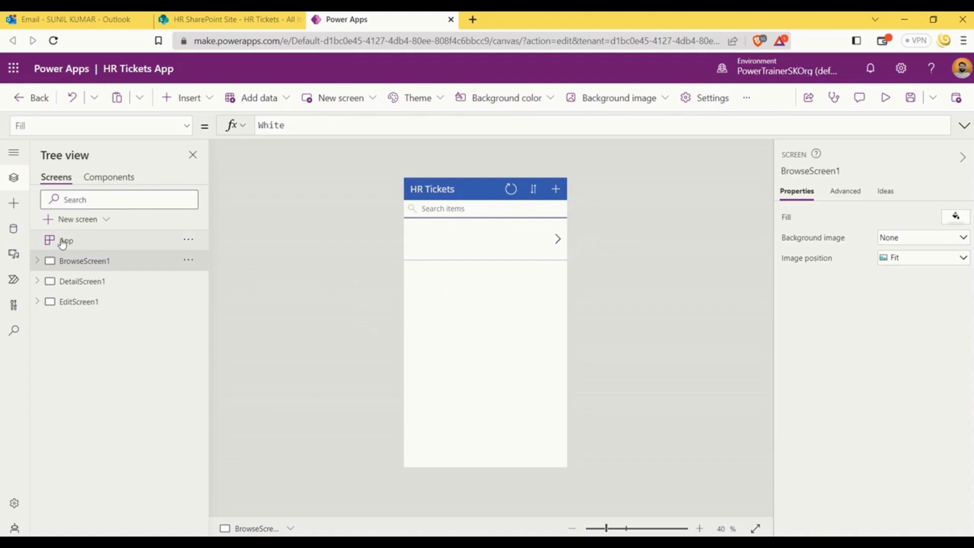
Expand the editor's navigation labels and view DetailScreen1, EditScreen1 and BrowseScreen1 of the app in turn
click(14, 153)
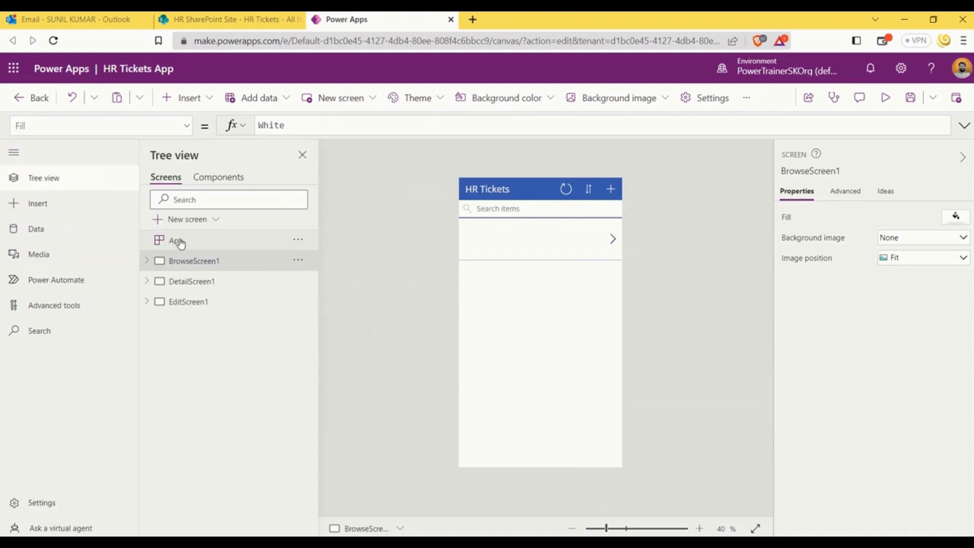
click(43, 182)
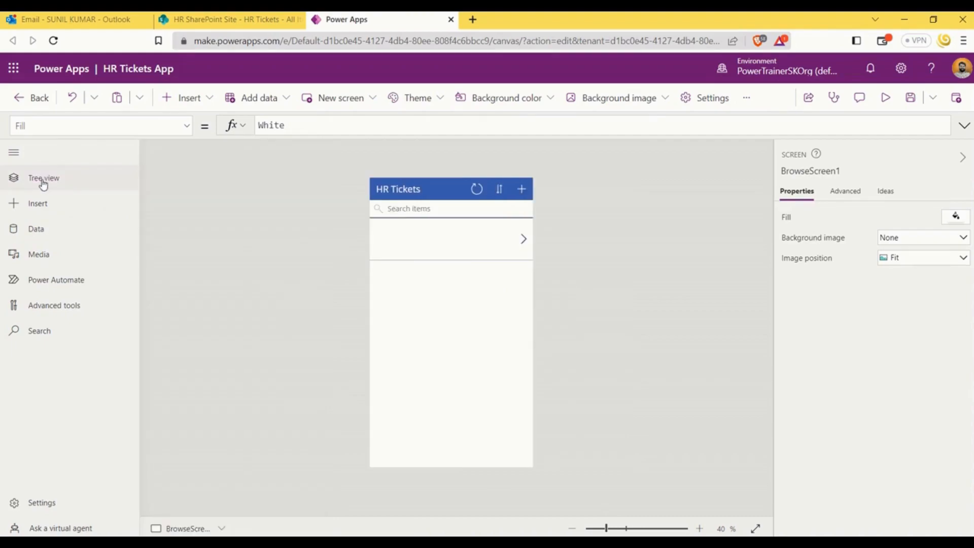
click(43, 182)
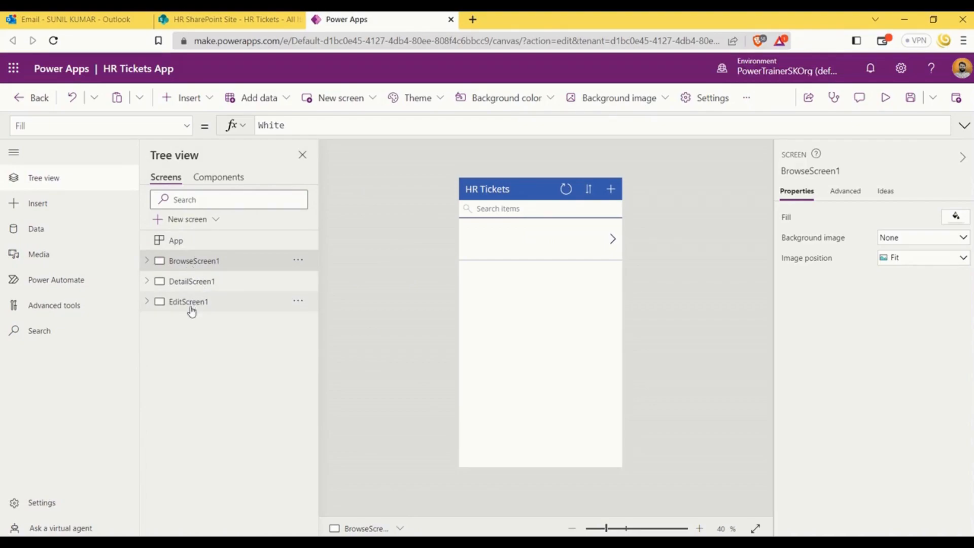
click(198, 282)
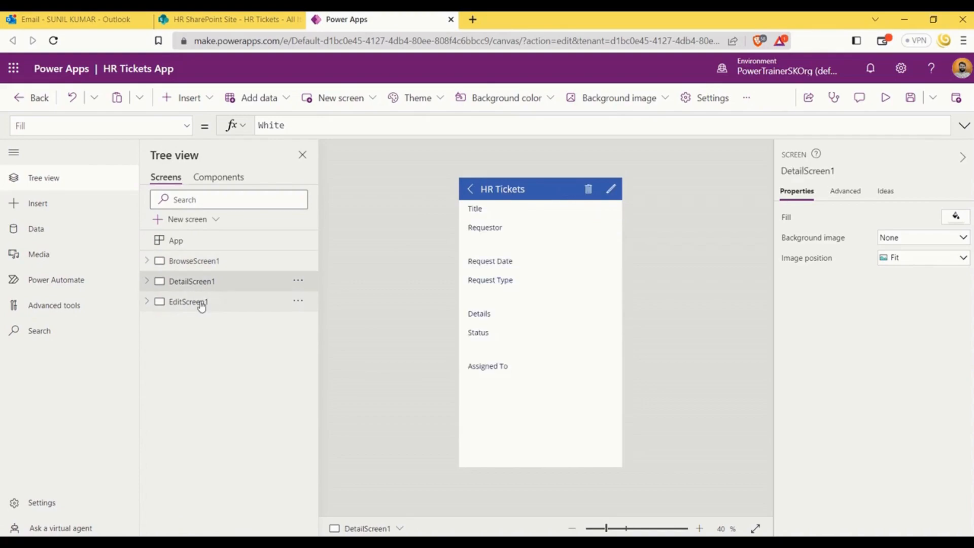
click(202, 304)
click(202, 267)
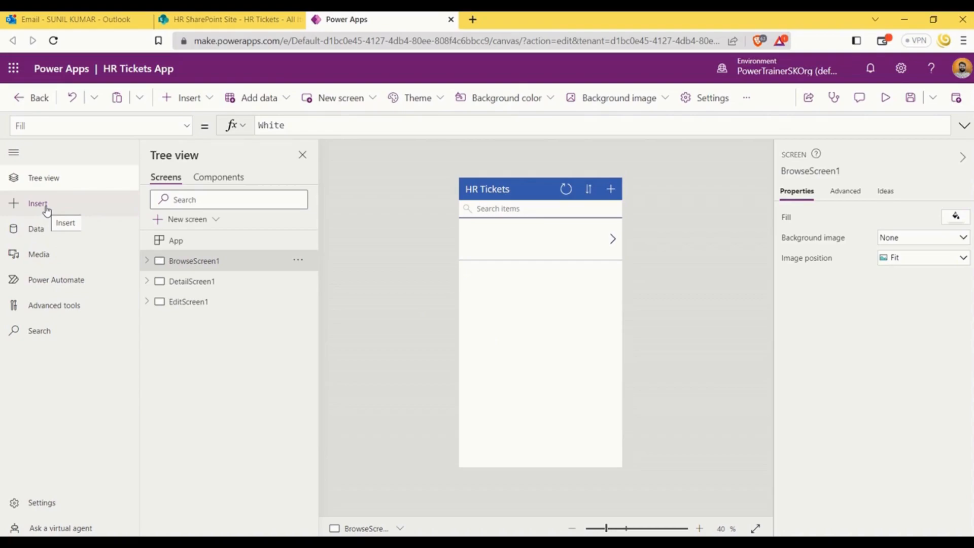
Check the app's media files, collapse the navigation labels and return to the tree view of screens
click(51, 258)
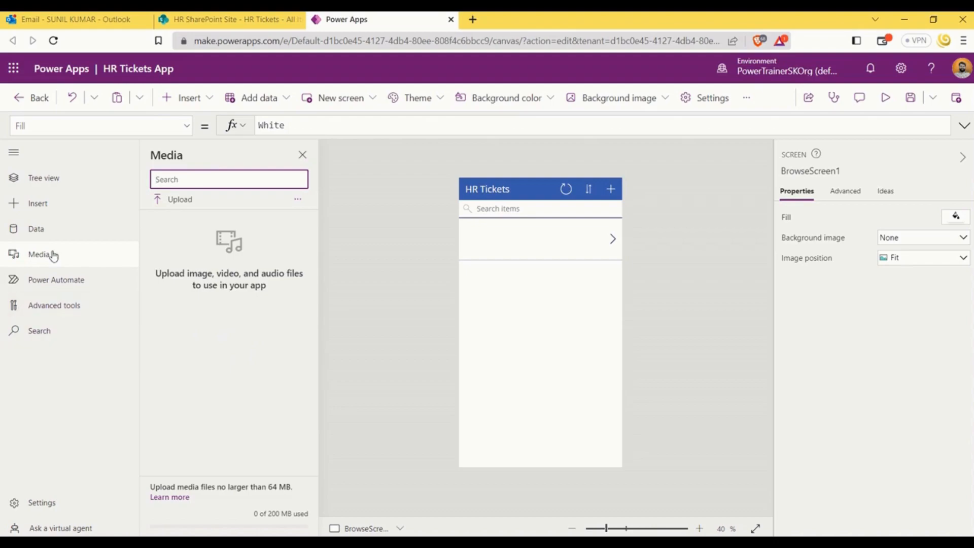
click(14, 153)
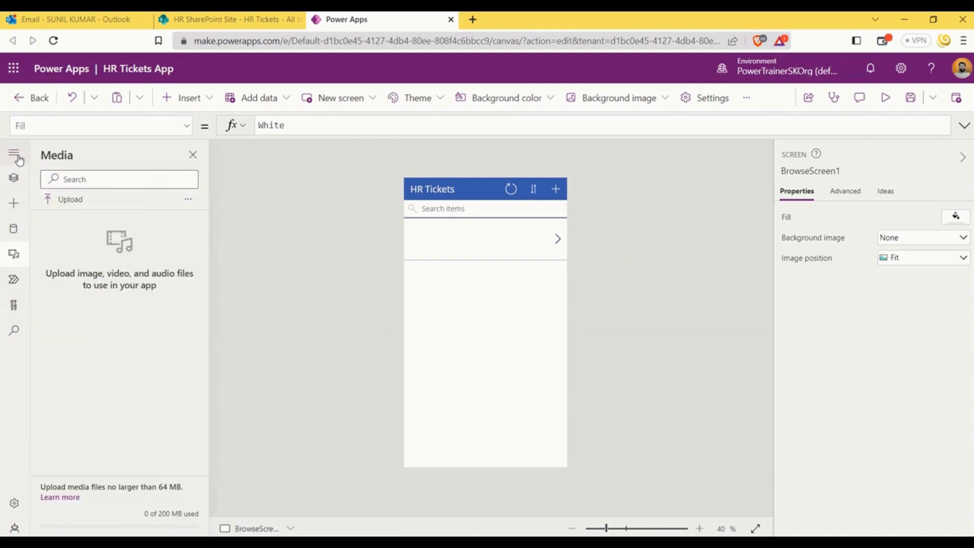
click(20, 181)
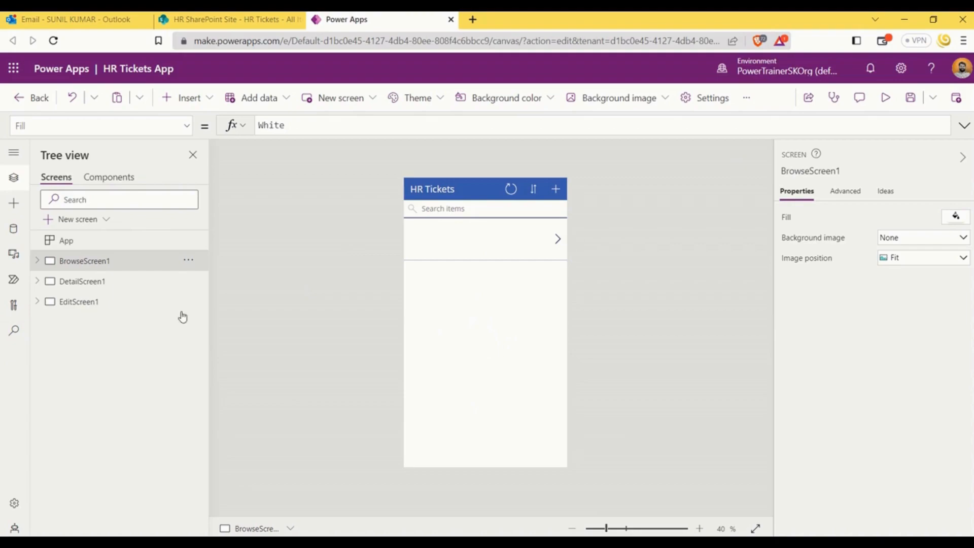
Preview the HR Tickets App and start a new ticket titled "I Need a HR Document for Driving License"
click(885, 98)
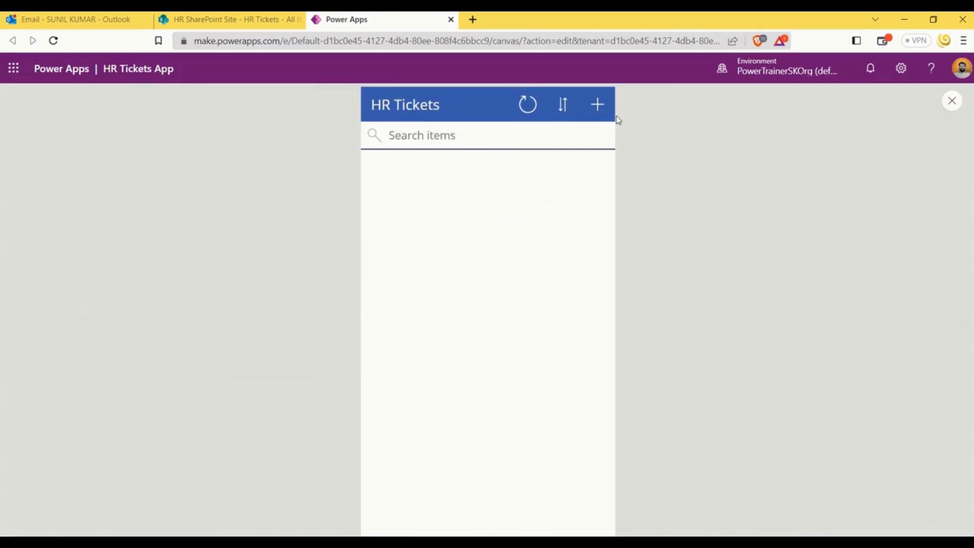
click(598, 106)
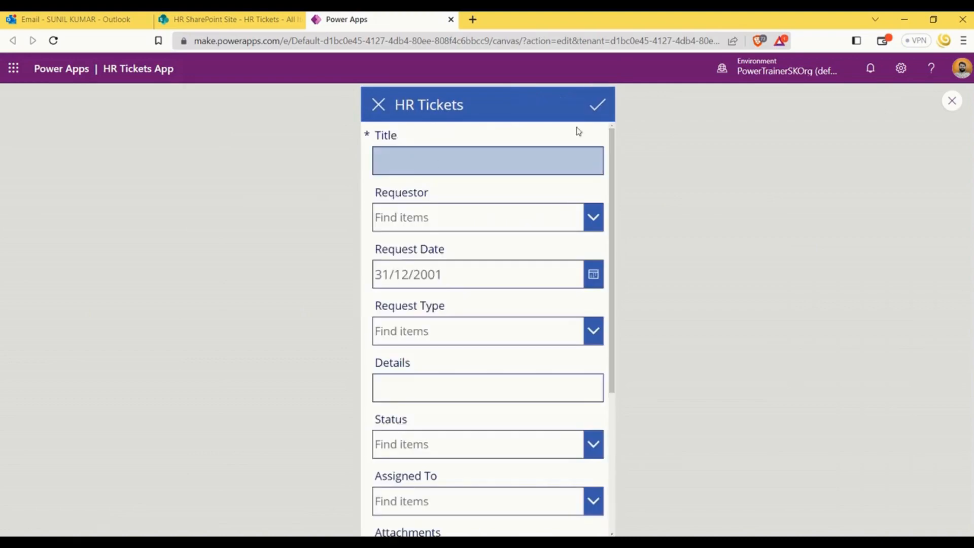
click(377, 106)
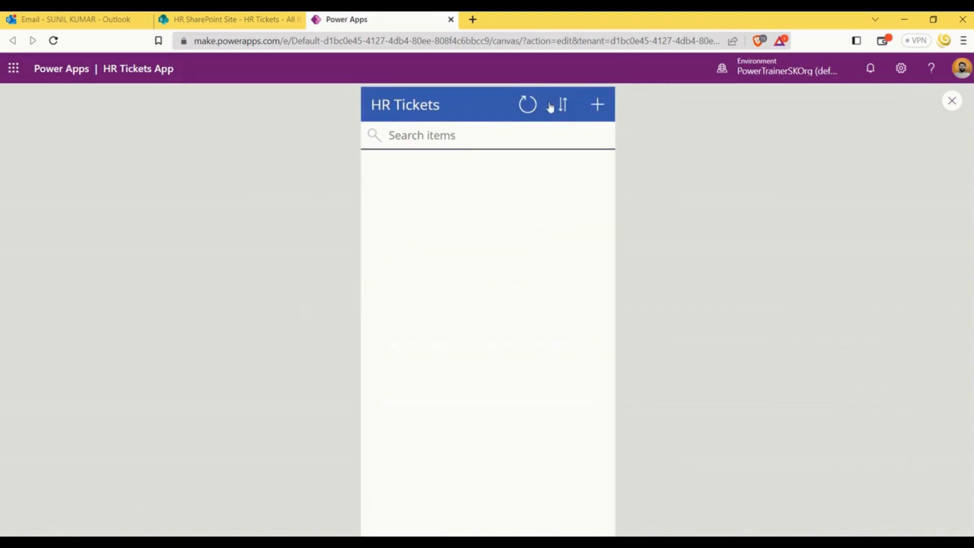
click(599, 106)
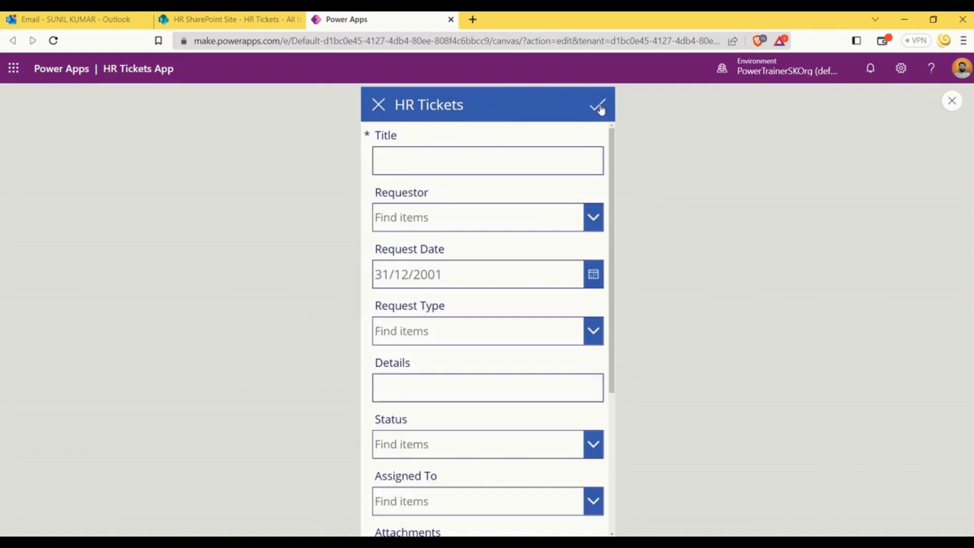
click(427, 166)
text(In)
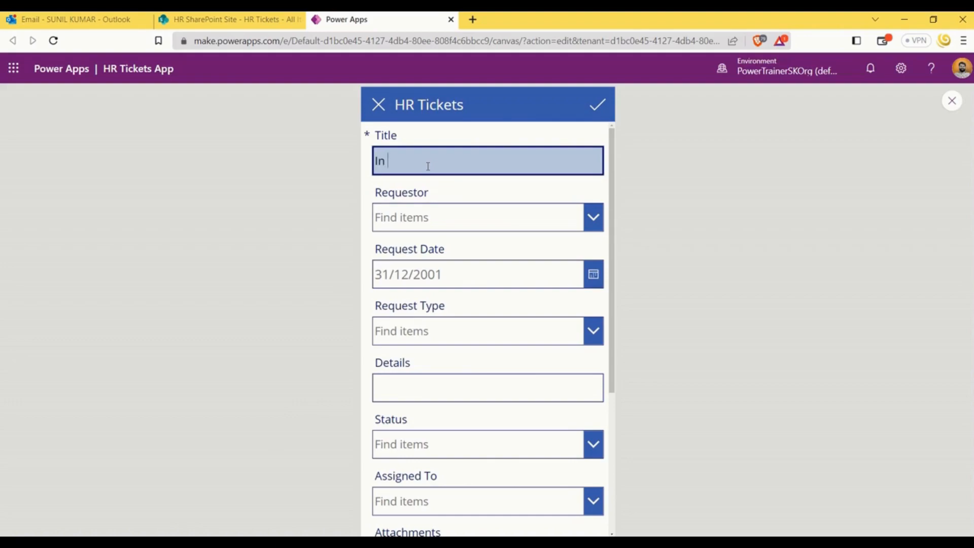
text( Need a HR Document for)
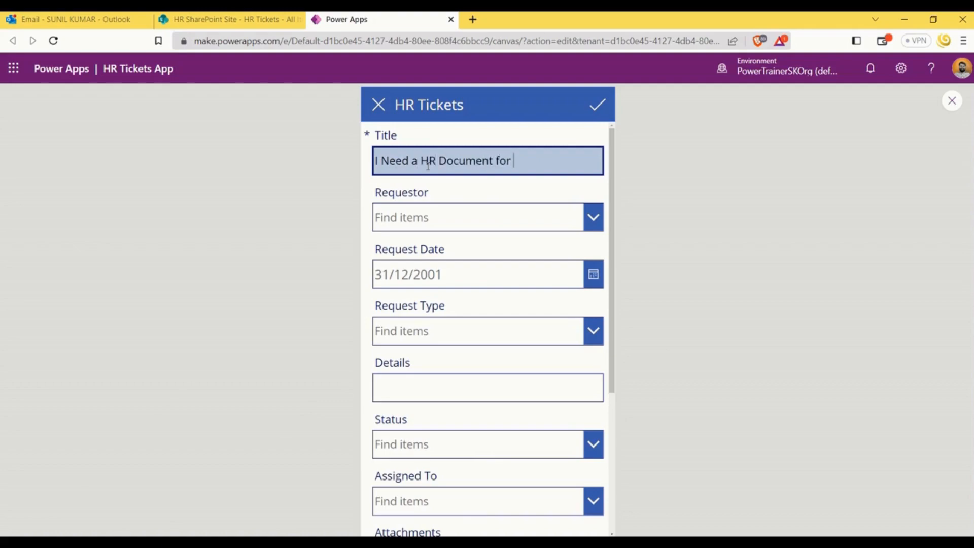
text( Driving License)
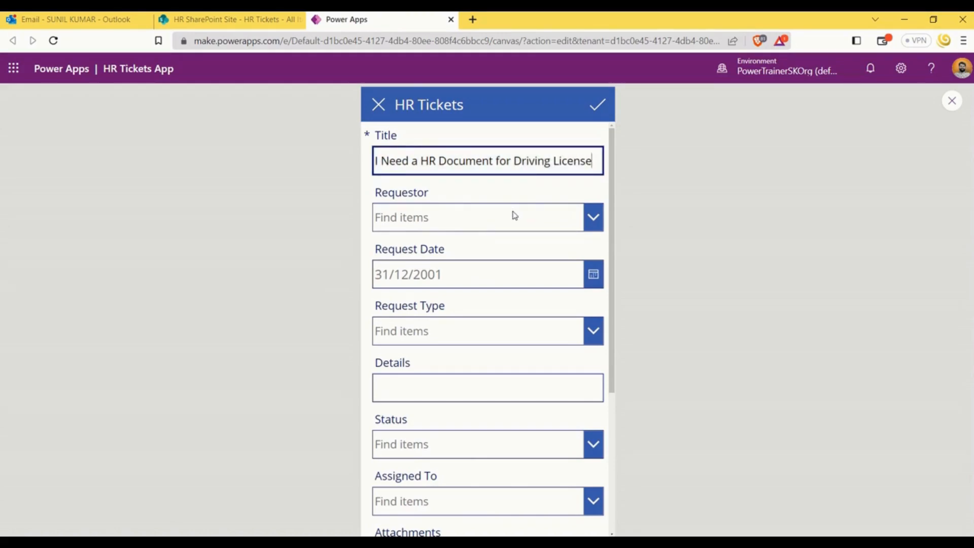
Choose the admin account's user as the new ticket's requestor and set the request date to 08/04/2023
click(579, 217)
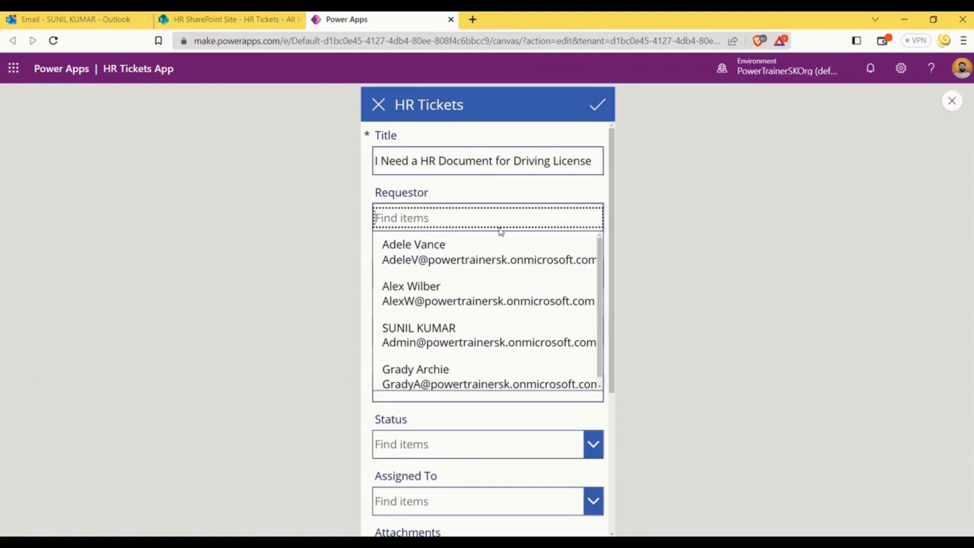
click(440, 338)
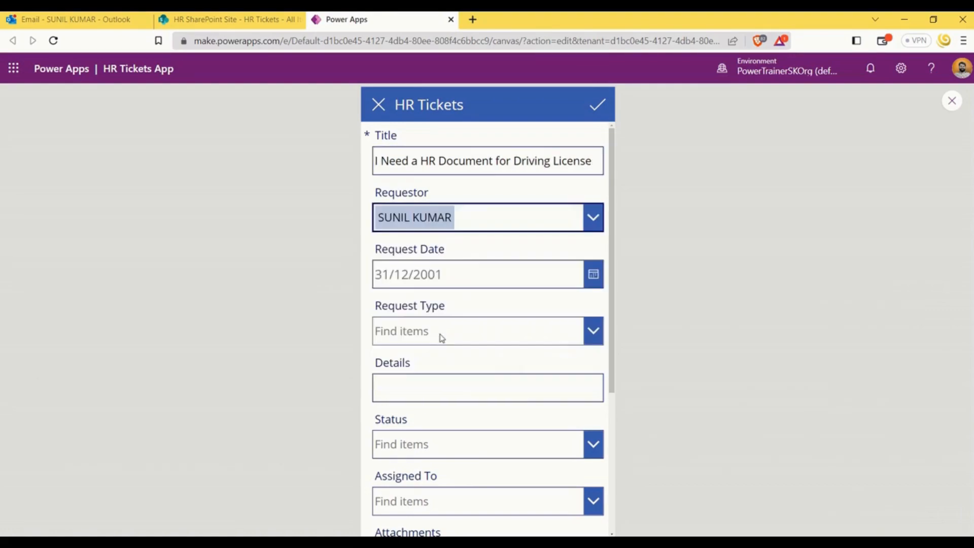
click(593, 276)
click(556, 397)
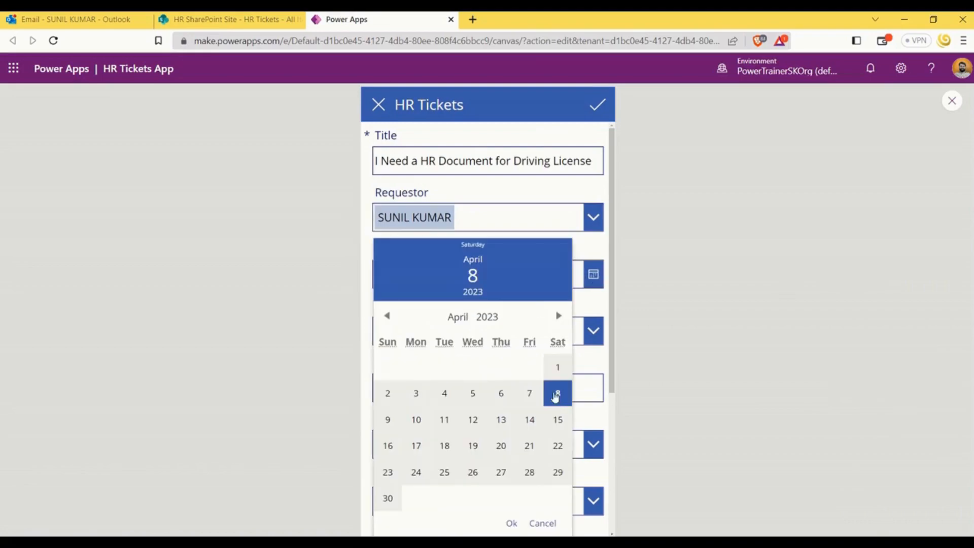
click(511, 523)
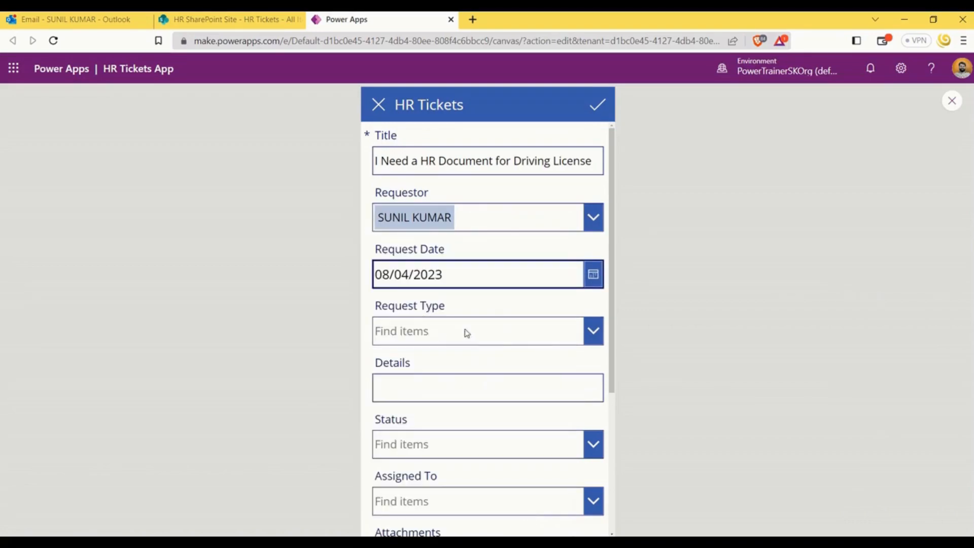
Set the ticket's request type to HR Documents and enter "Need Document for DL" as its details
scroll(561, 330, down, 1)
click(591, 291)
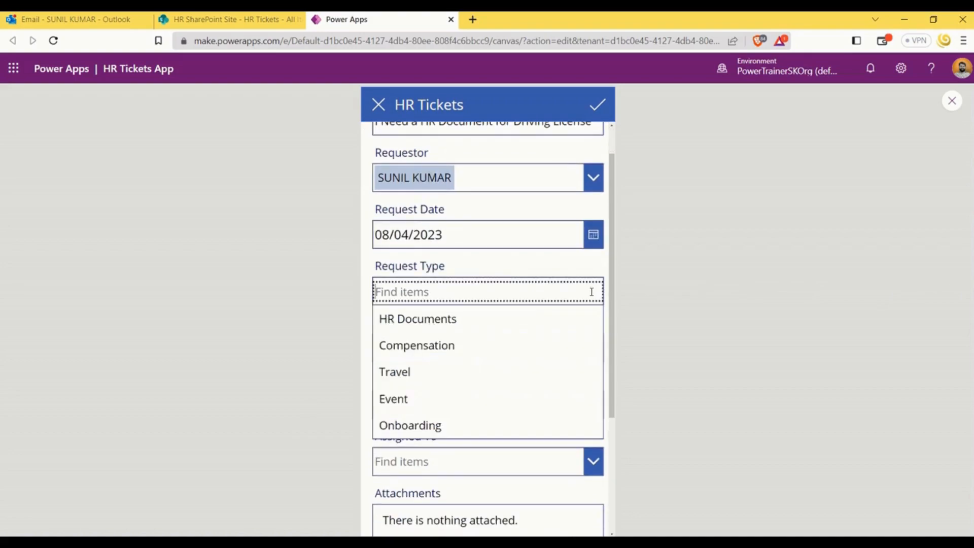
click(441, 319)
scroll(482, 324, down, 2)
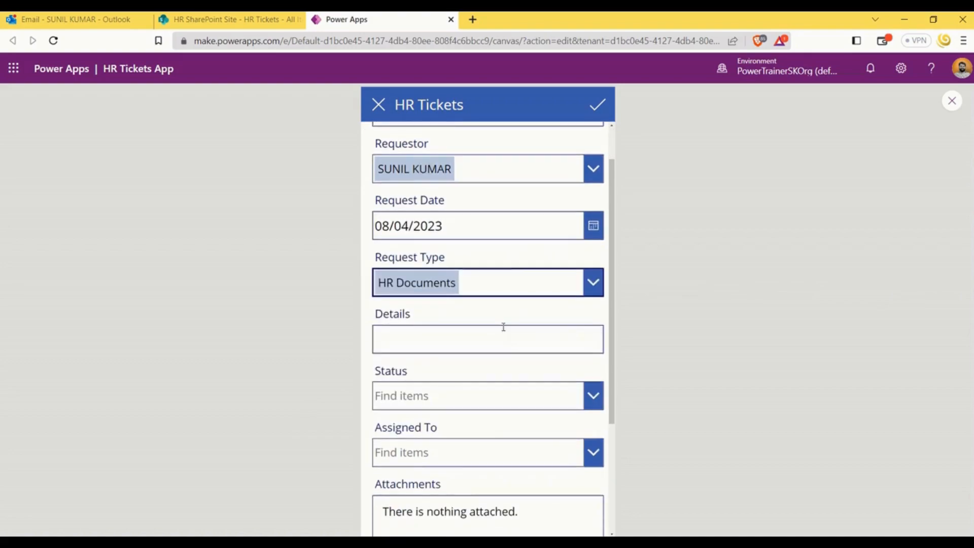
click(418, 271)
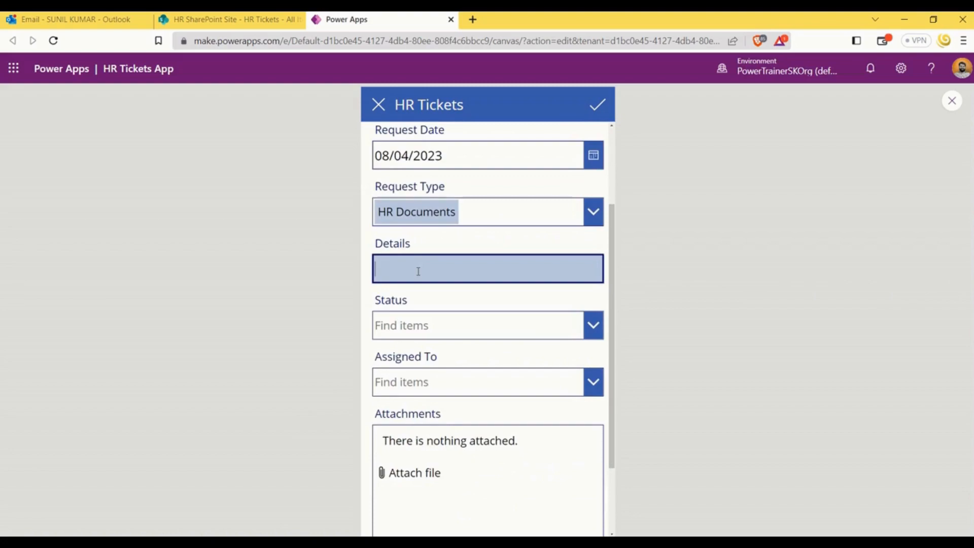
text(Need Docuemtns)
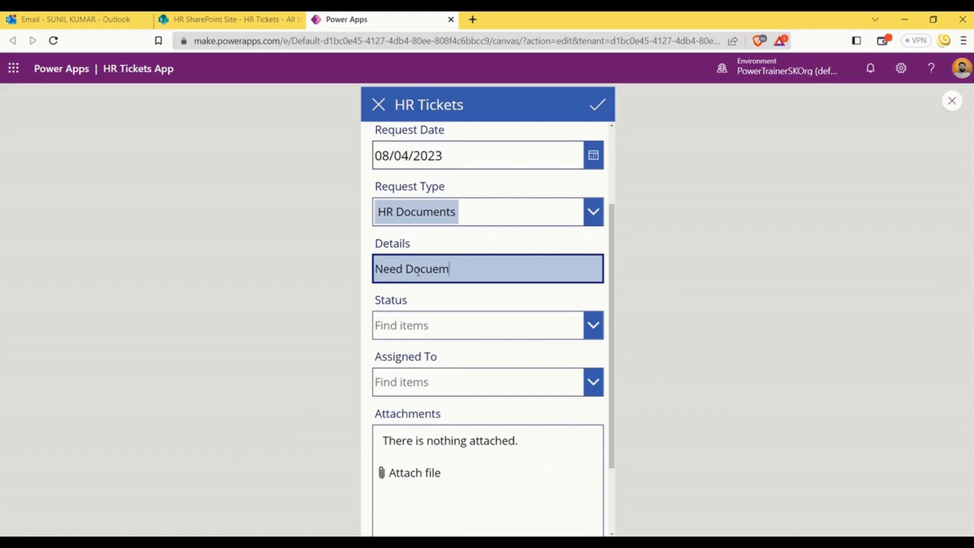
key(BackSpace)
key(BackSpace)
text(ment for DL)
scroll(471, 302, down, 1)
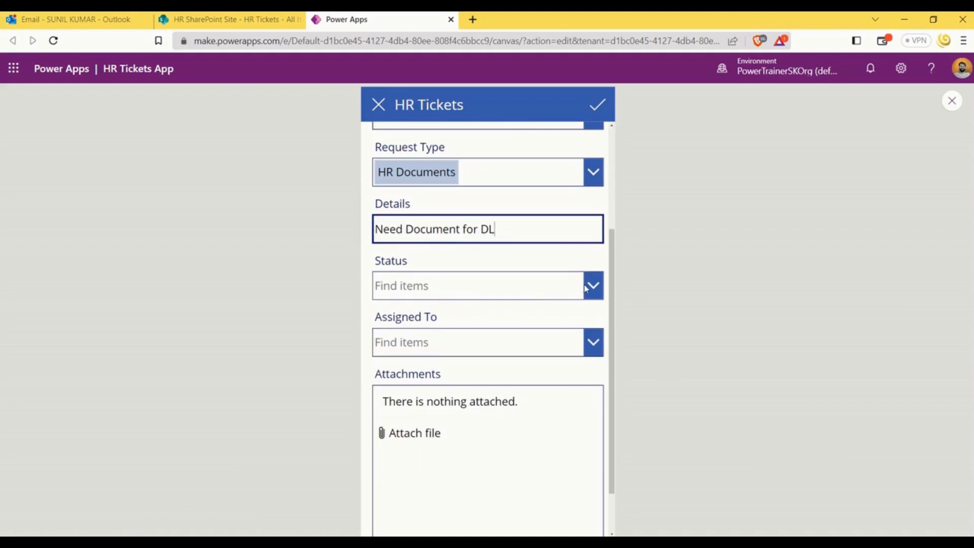
Set the ticket's status to Submitted, leave it unassigned without attachments, and save the ticket
click(591, 285)
click(455, 304)
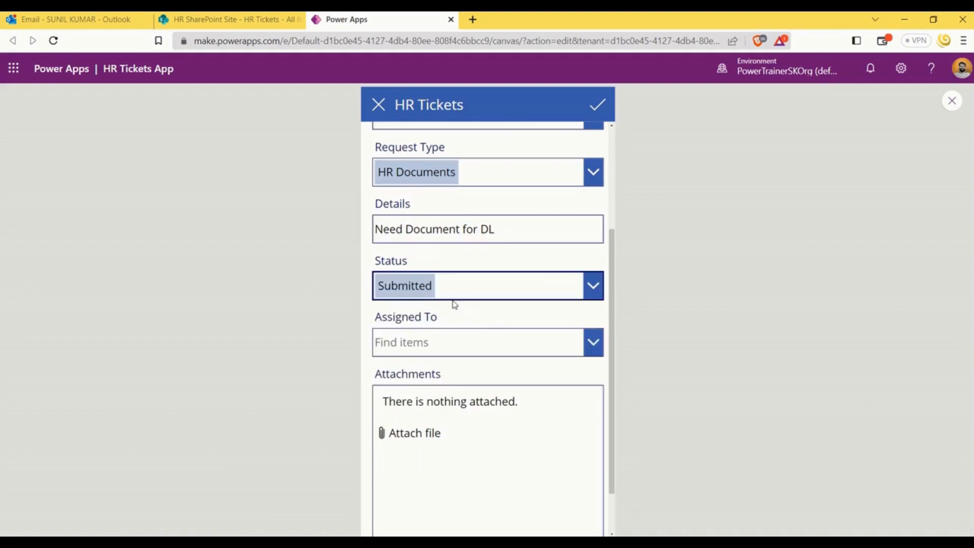
scroll(502, 350, down, 1)
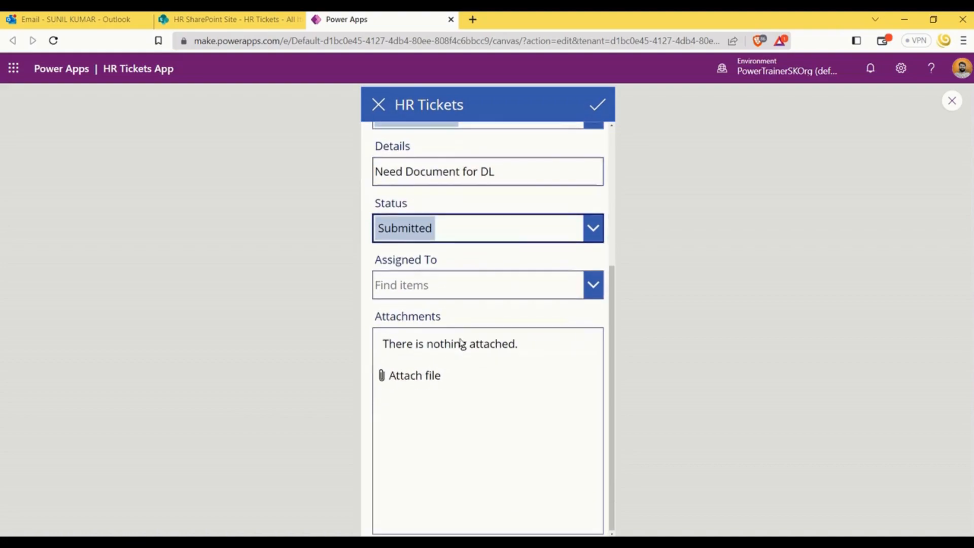
scroll(480, 406, up, 4)
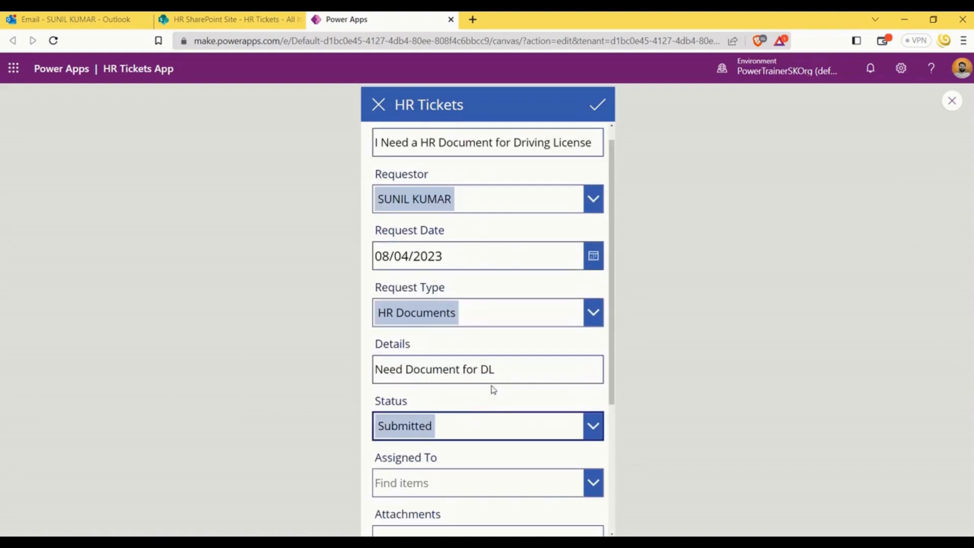
click(598, 106)
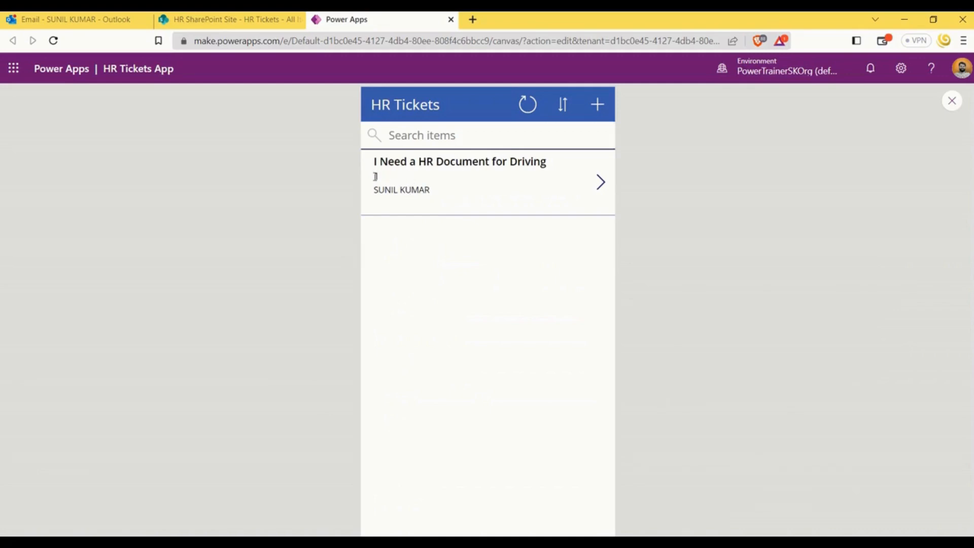
Open the saved ticket from the browse list and examine its fields, especially the Details text
click(390, 178)
click(376, 104)
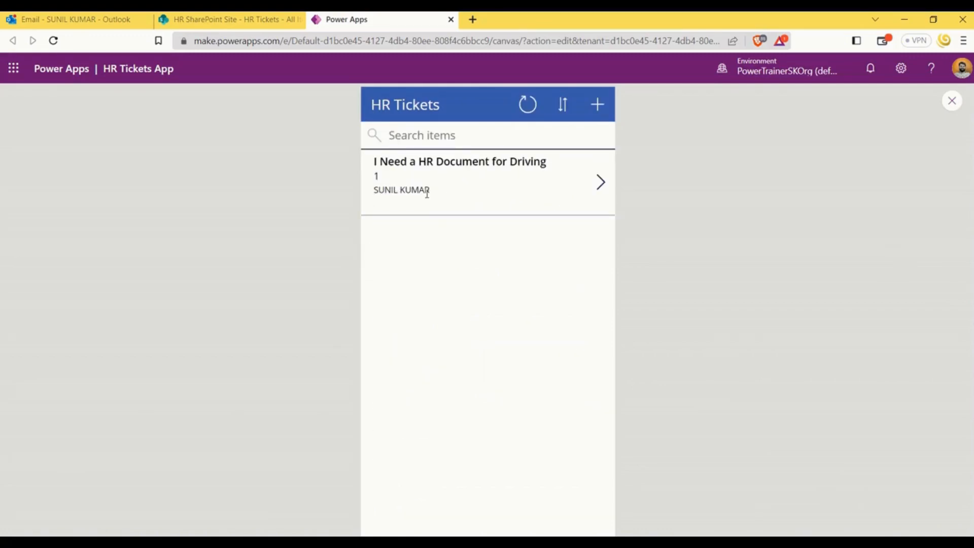
click(601, 184)
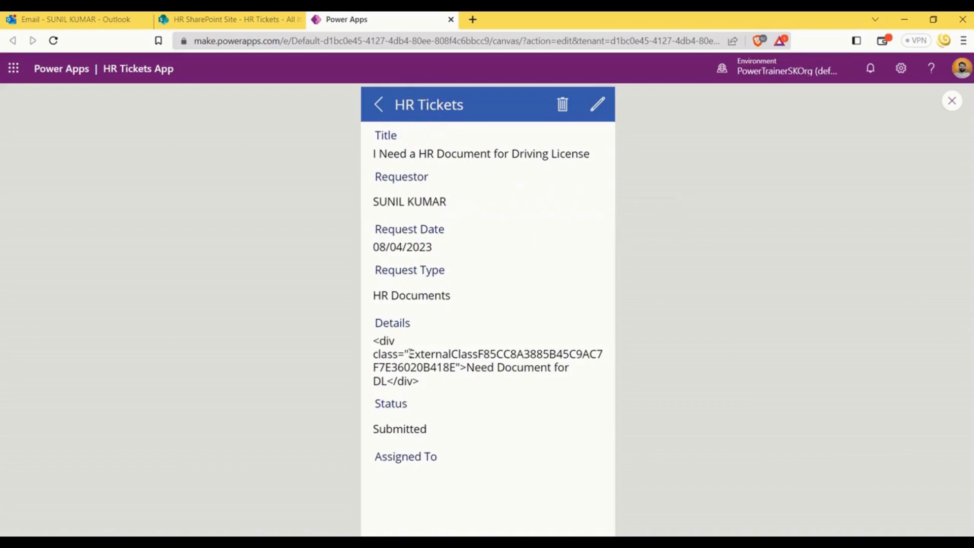
drag(411, 353, 375, 341)
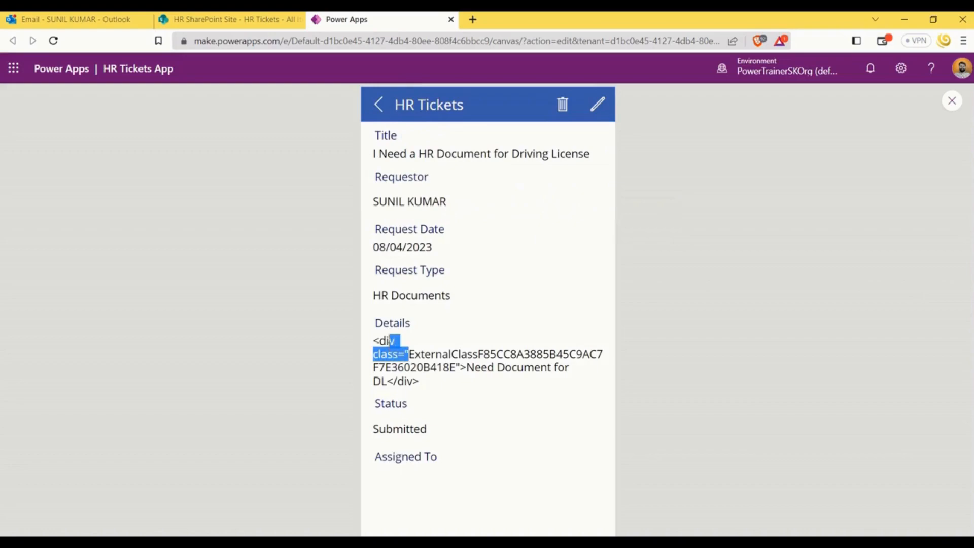
click(416, 328)
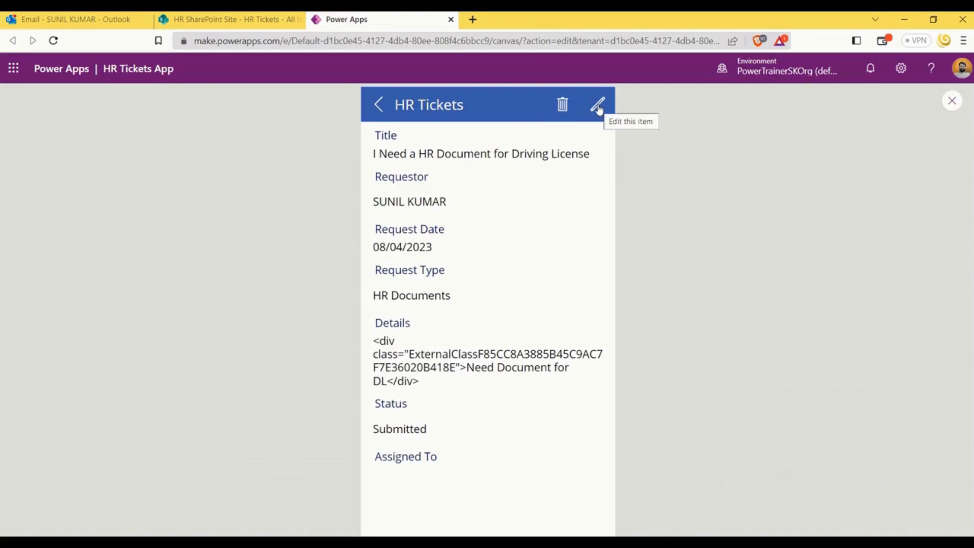
Edit the ticket's title to "I need a HR Document for Driving License and Bank Account" and save the change
click(598, 108)
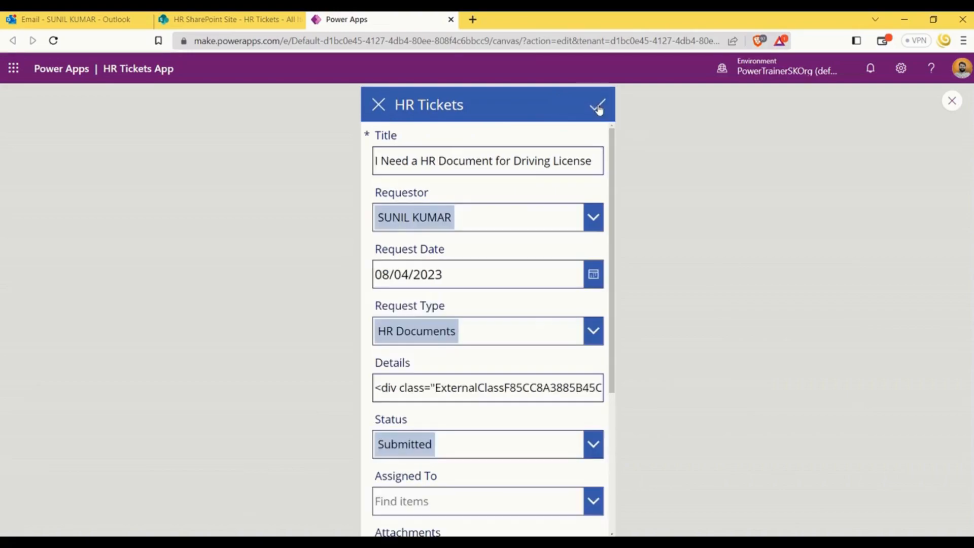
click(387, 160)
key(BackSpace)
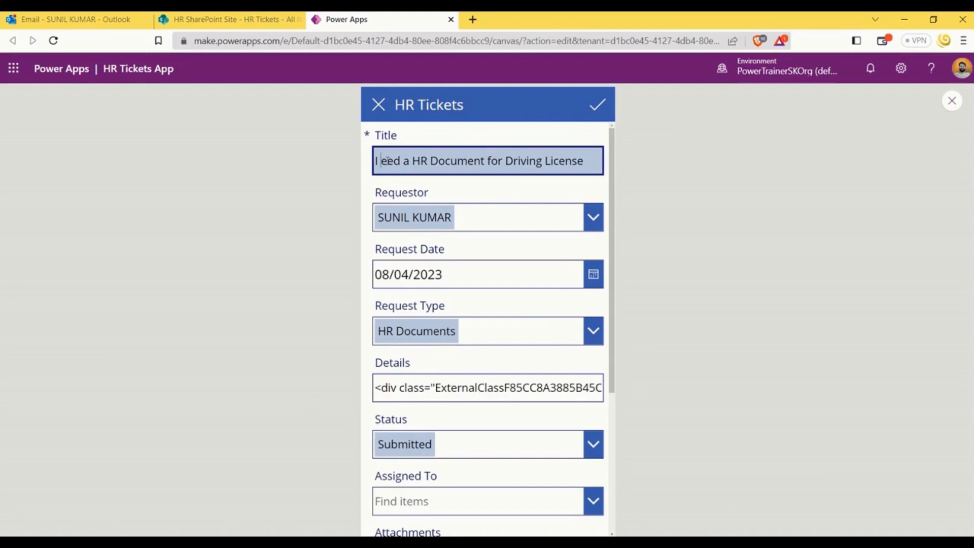
text(n)
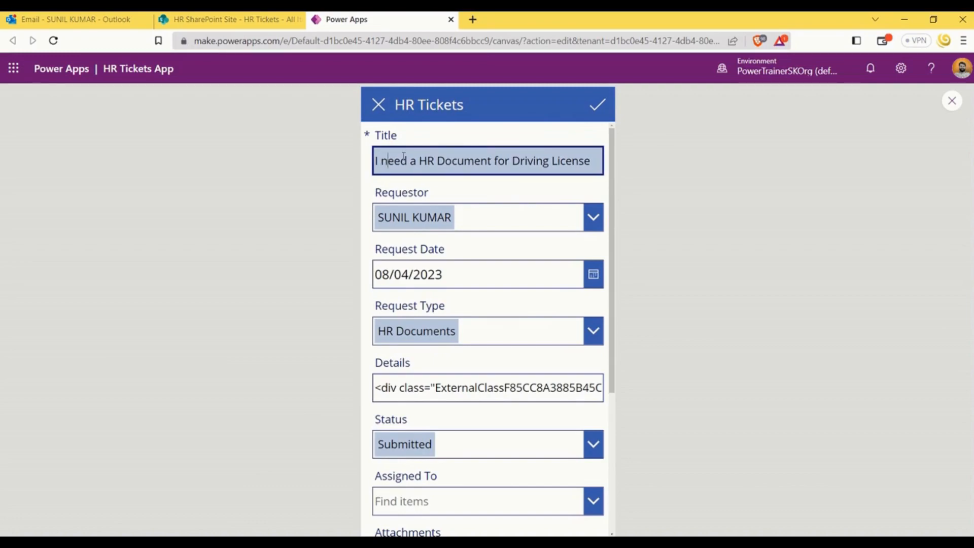
click(591, 161)
text(and Bank)
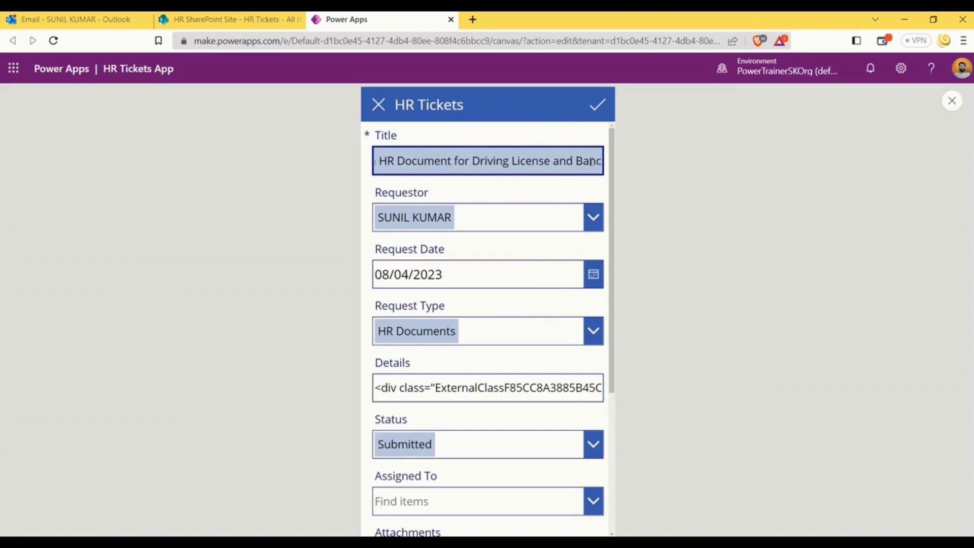
text( Account)
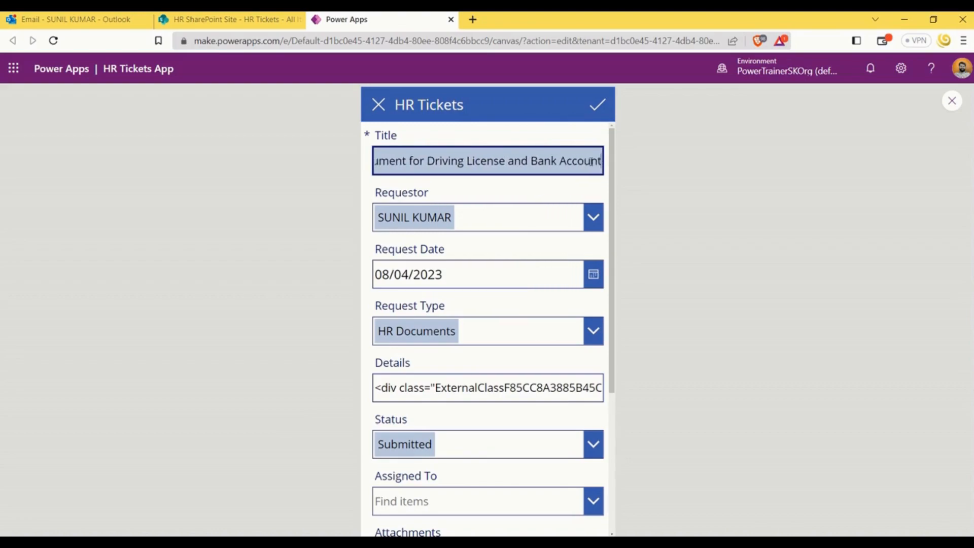
click(597, 105)
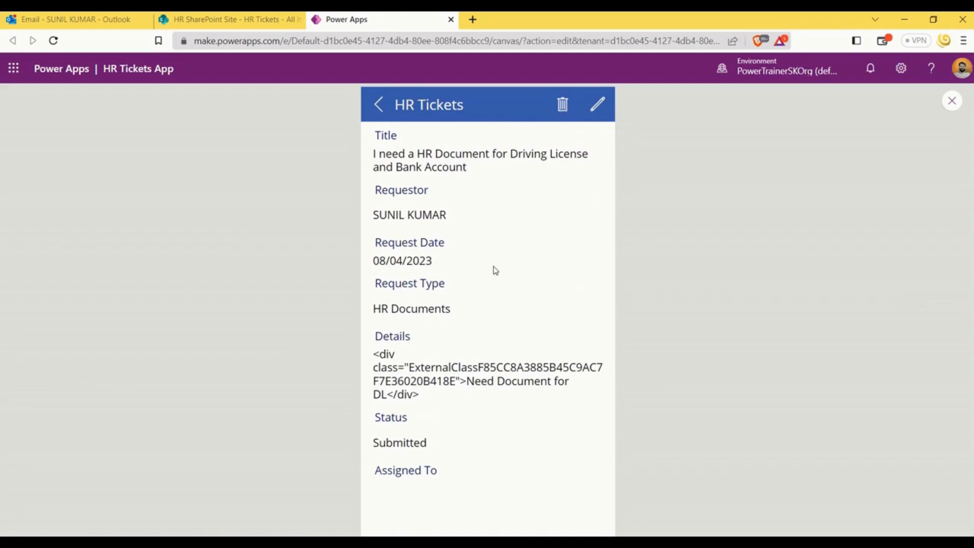
Delete the driving license ticket and close the app preview to return to the editor
click(562, 106)
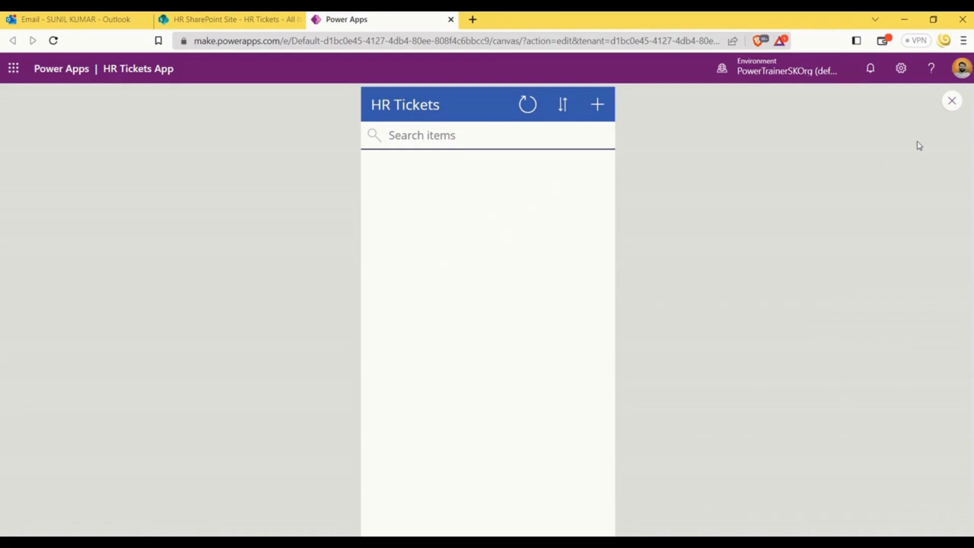
click(952, 100)
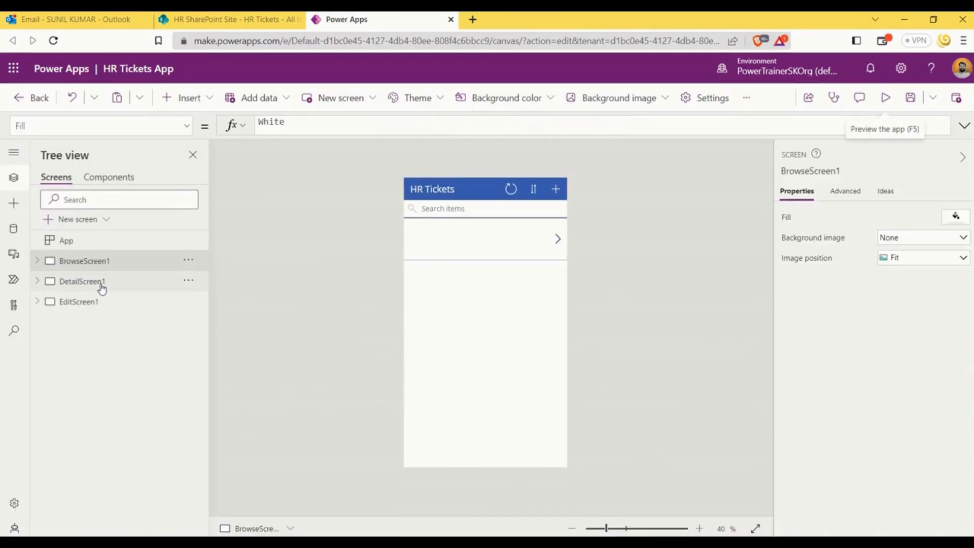
Inspect the gallery on BrowseScreen1 and the text labels inside its item template
click(480, 349)
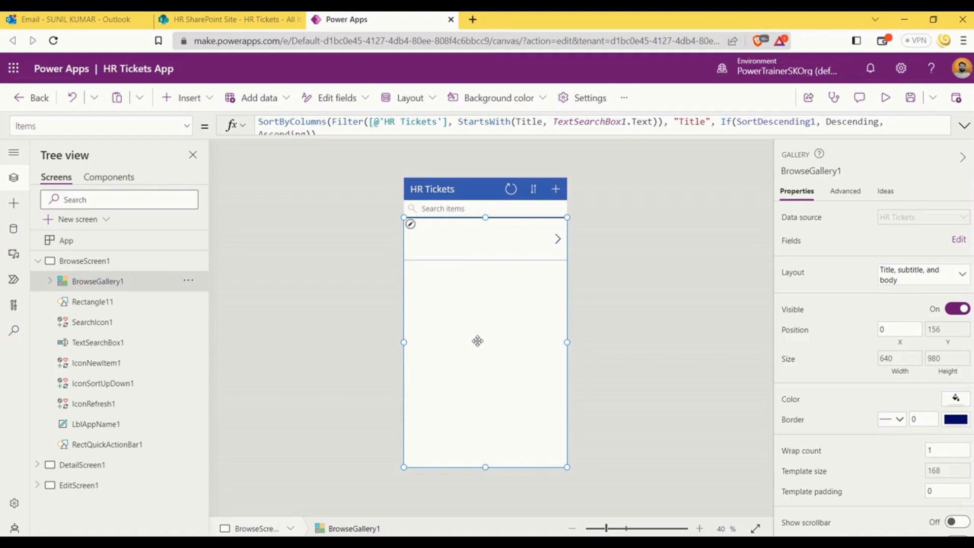
click(670, 286)
click(454, 243)
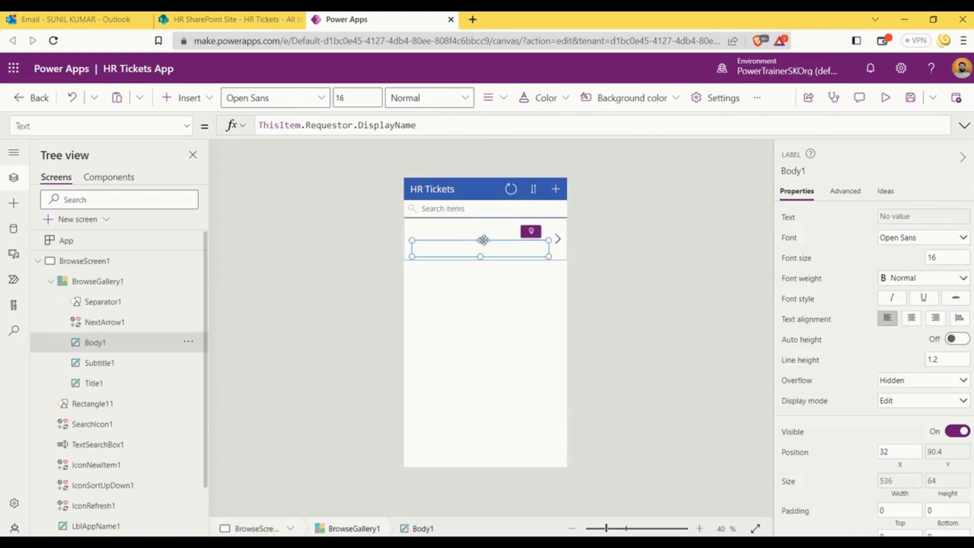
click(470, 229)
click(468, 270)
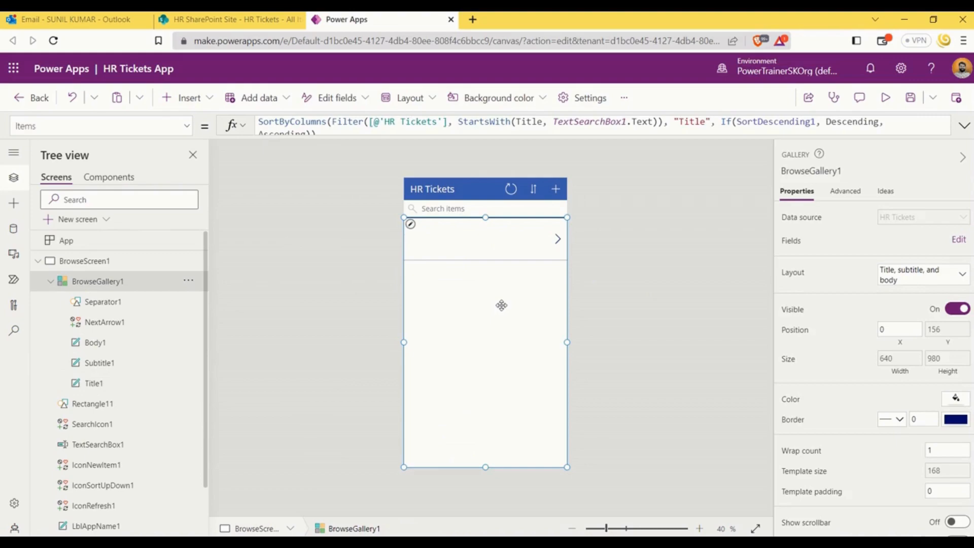
Collapse BrowseScreen1's controls and examine the layouts of DetailScreen1 and EditScreen1, including all form fields down to Attachments
click(623, 285)
click(448, 307)
click(328, 255)
click(37, 260)
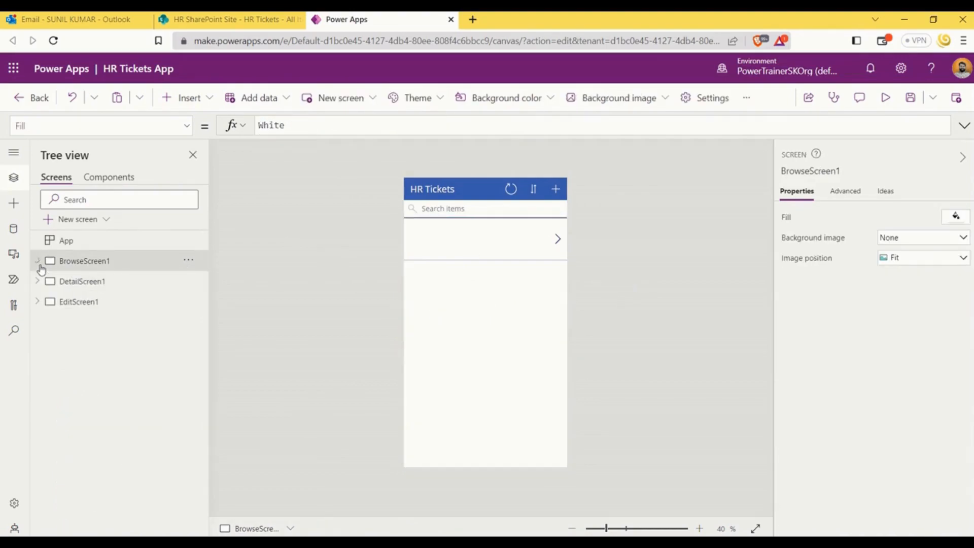
click(98, 287)
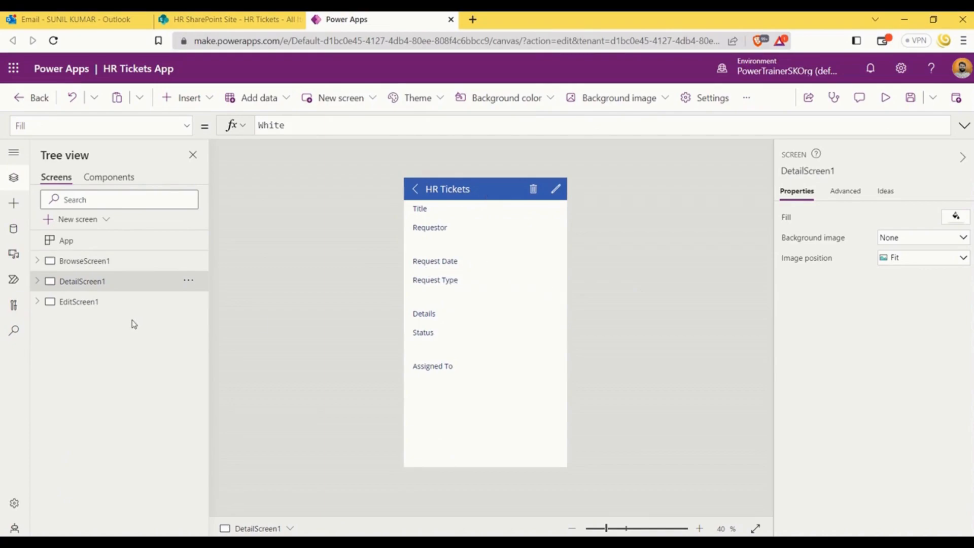
click(99, 304)
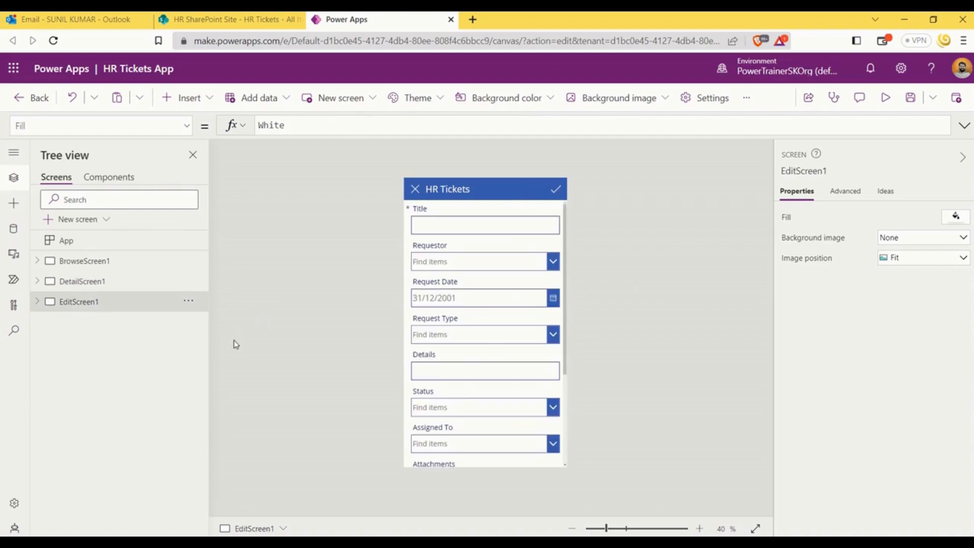
scroll(516, 316, down, 5)
scroll(517, 317, up, 5)
Reorder the fields of EditForm1 on EditScreen1 so Requestor and Request Date come after Assigned To and before Attachments
click(38, 302)
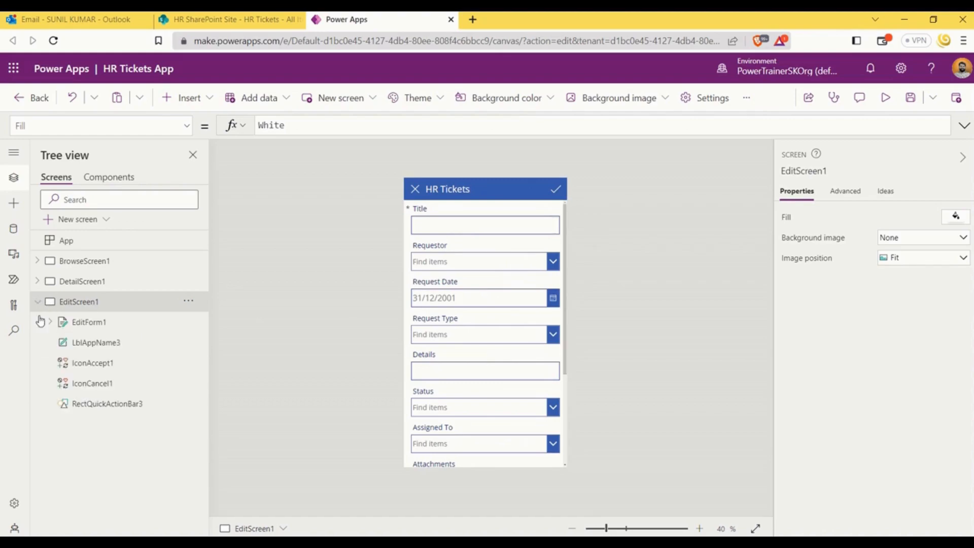
click(90, 325)
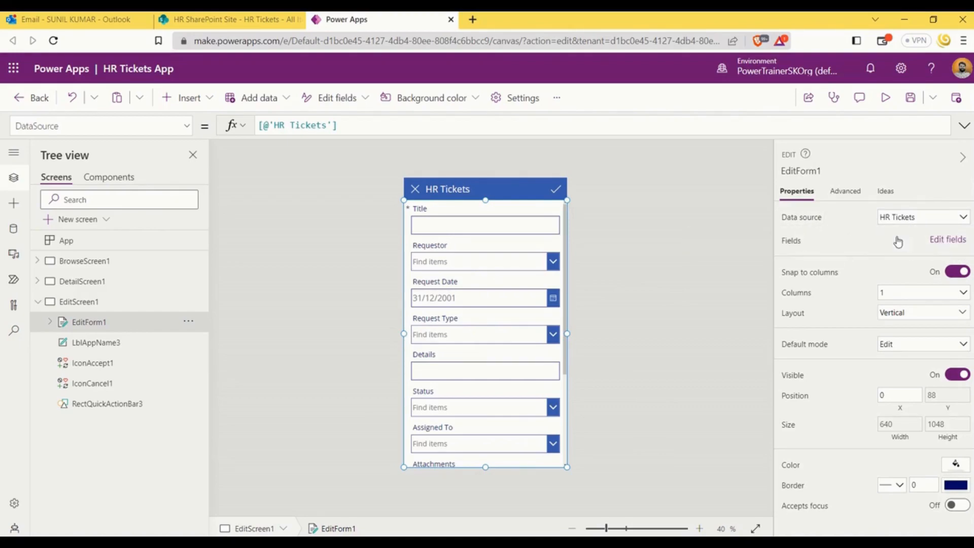
click(944, 242)
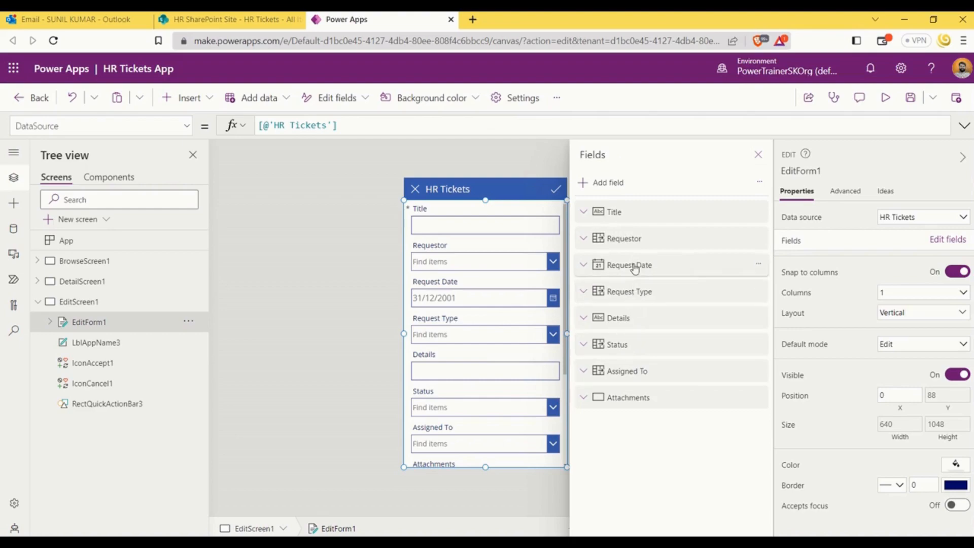
drag(630, 239, 629, 396)
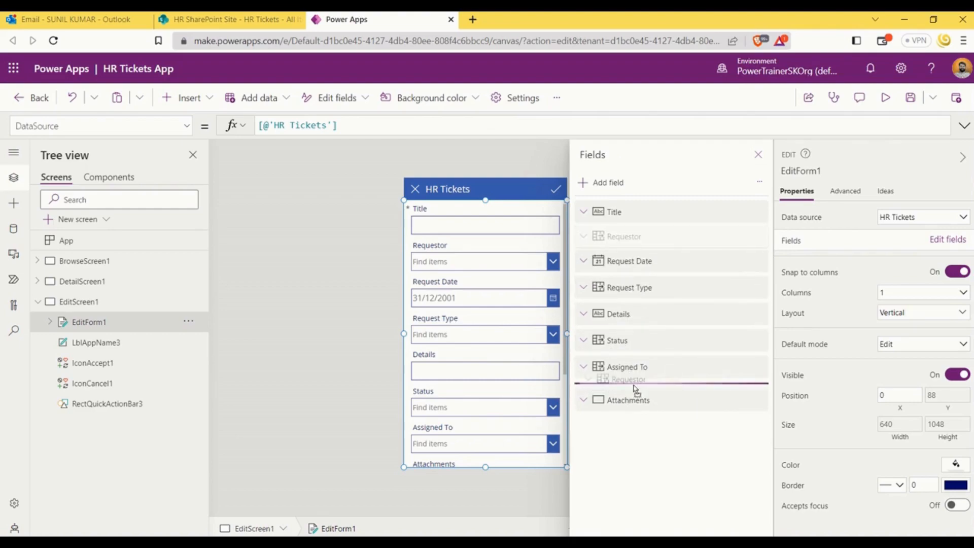
drag(640, 243, 651, 387)
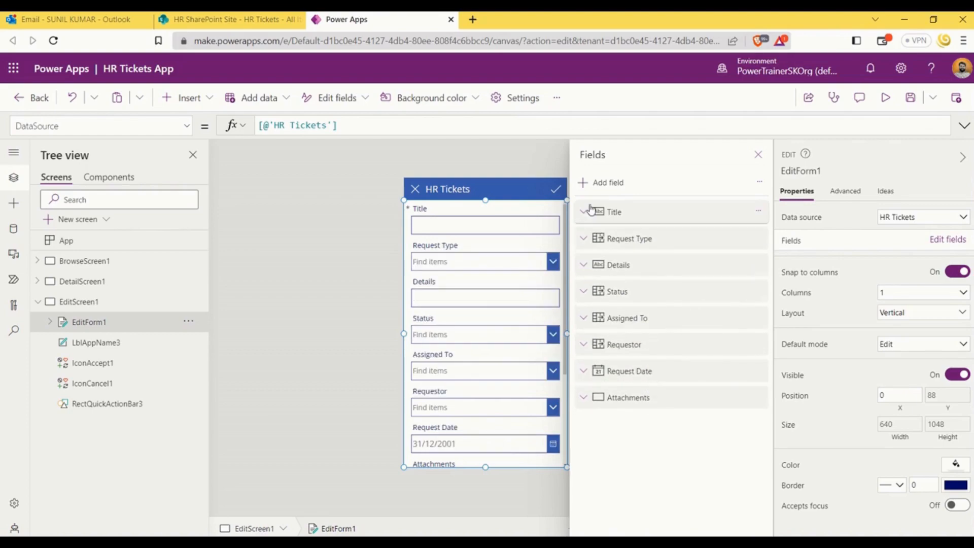
click(758, 154)
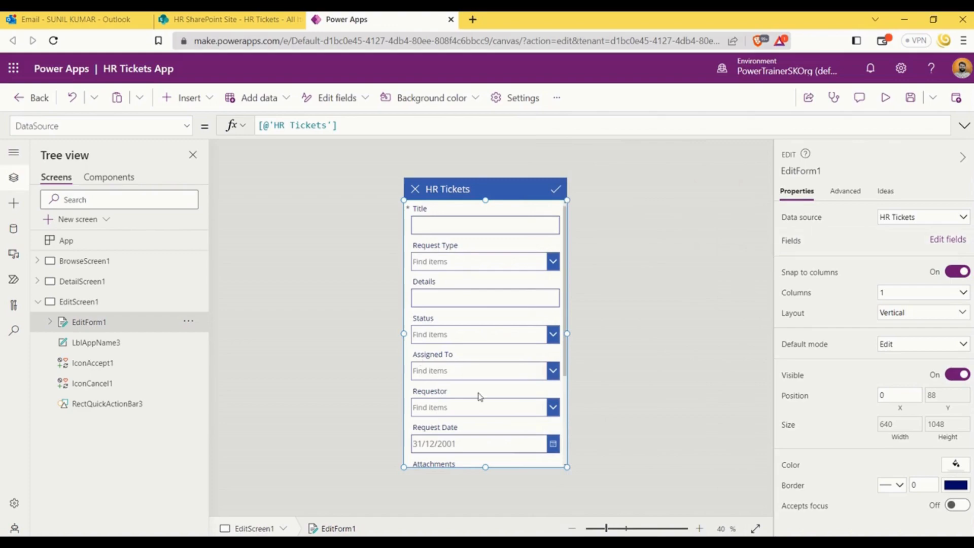
Review the field order of the edit form down to Attachments and collapse EditScreen1 in the screen tree
scroll(480, 406, down, 3)
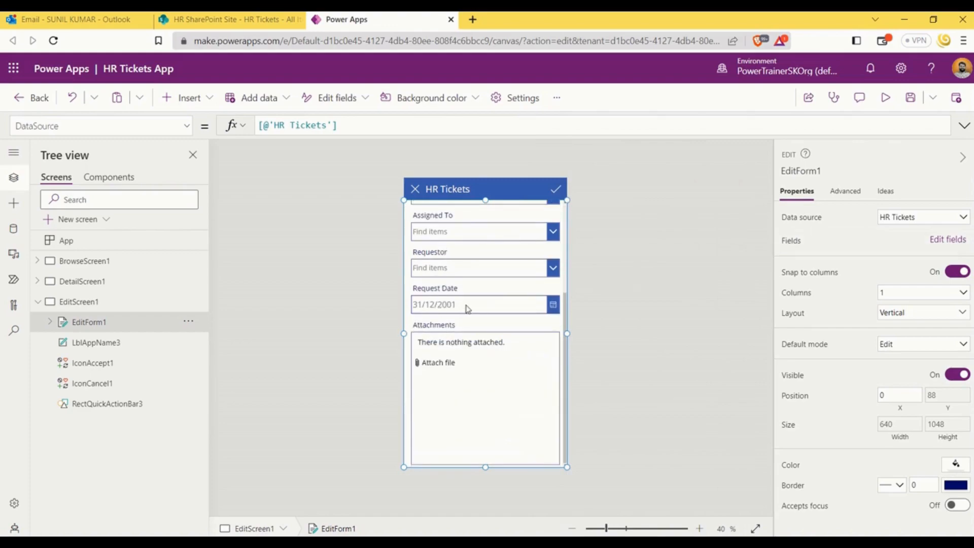
scroll(486, 339, up, 3)
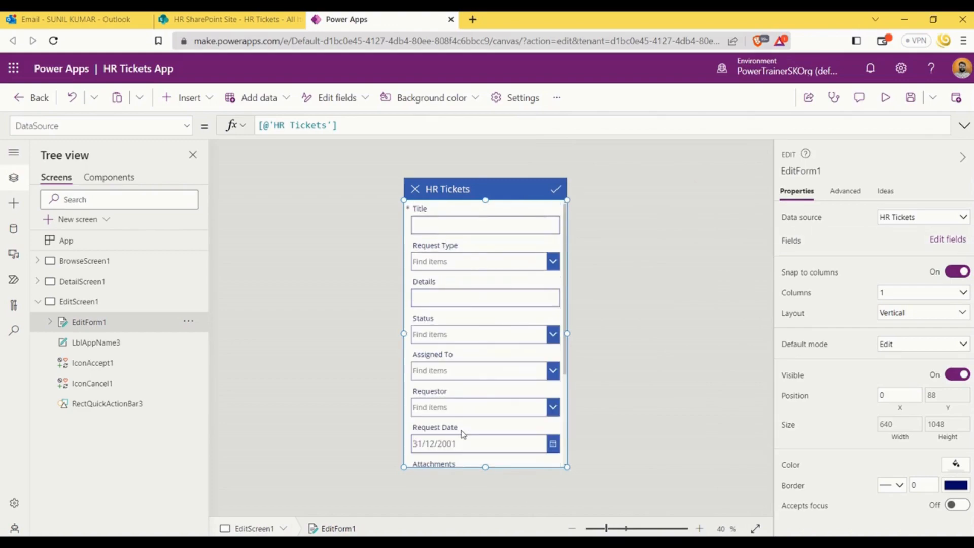
scroll(464, 436, down, 3)
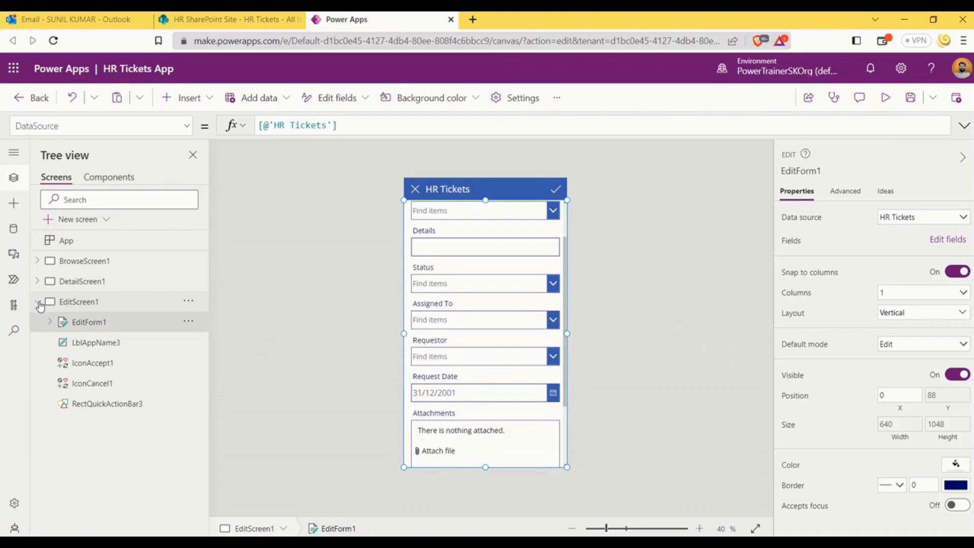
click(618, 282)
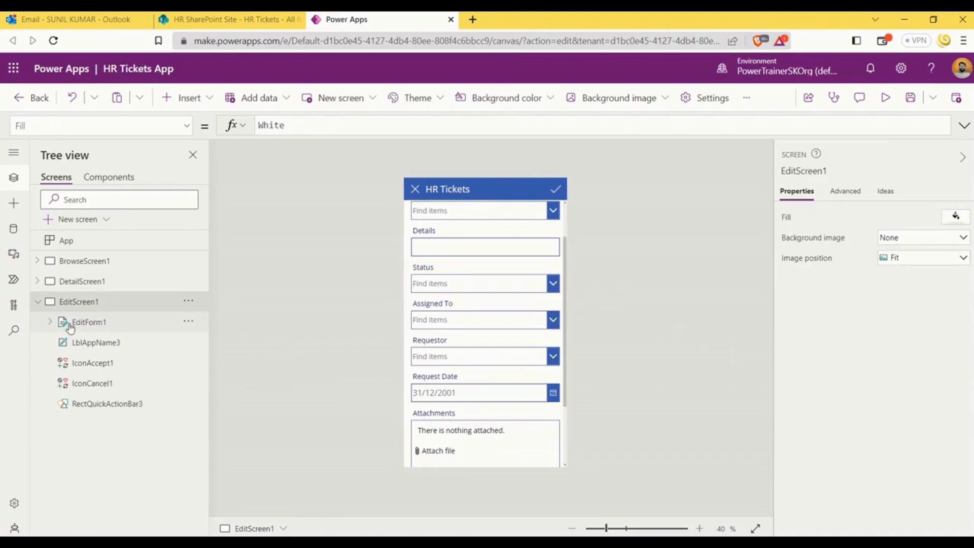
click(37, 301)
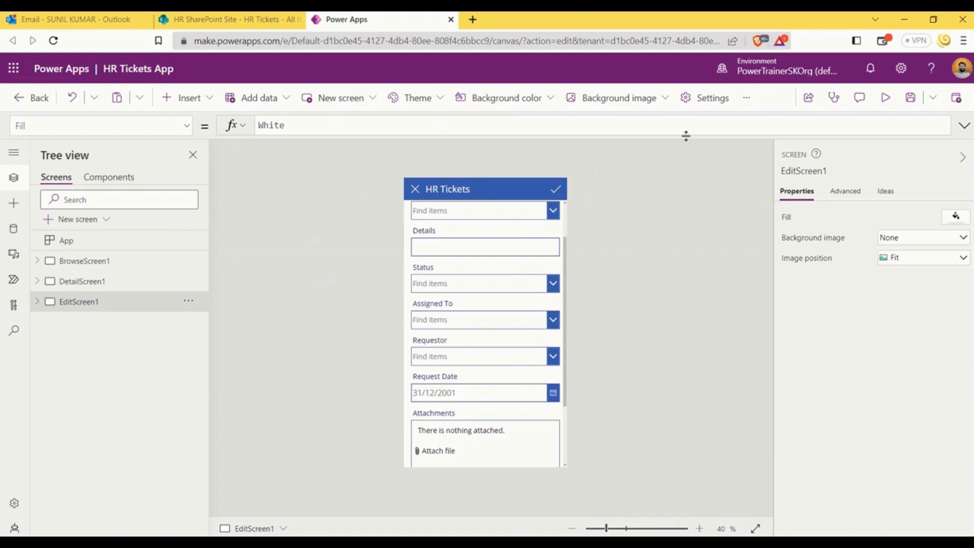
Return to BrowseScreen1, examine the app's display settings including the orientation choices, and close the settings without changes
click(120, 261)
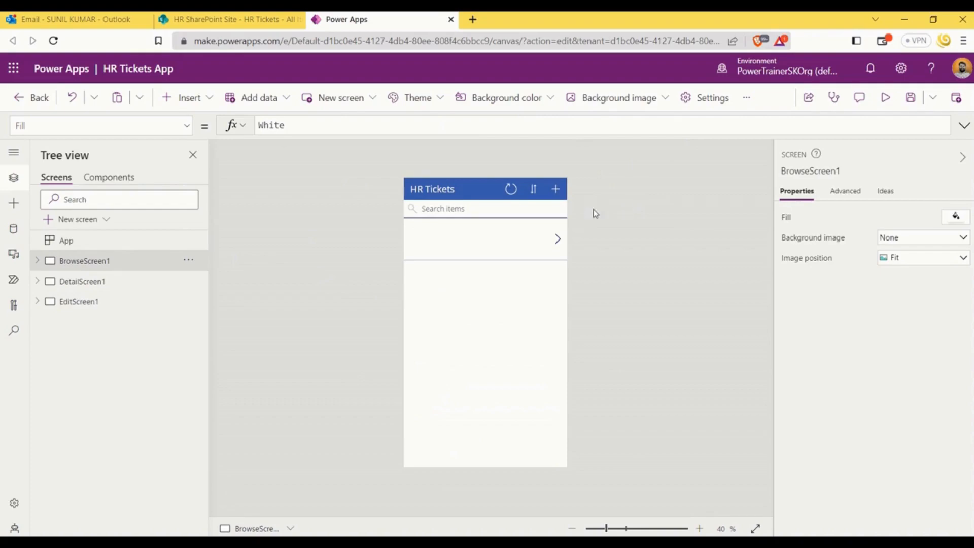
click(704, 102)
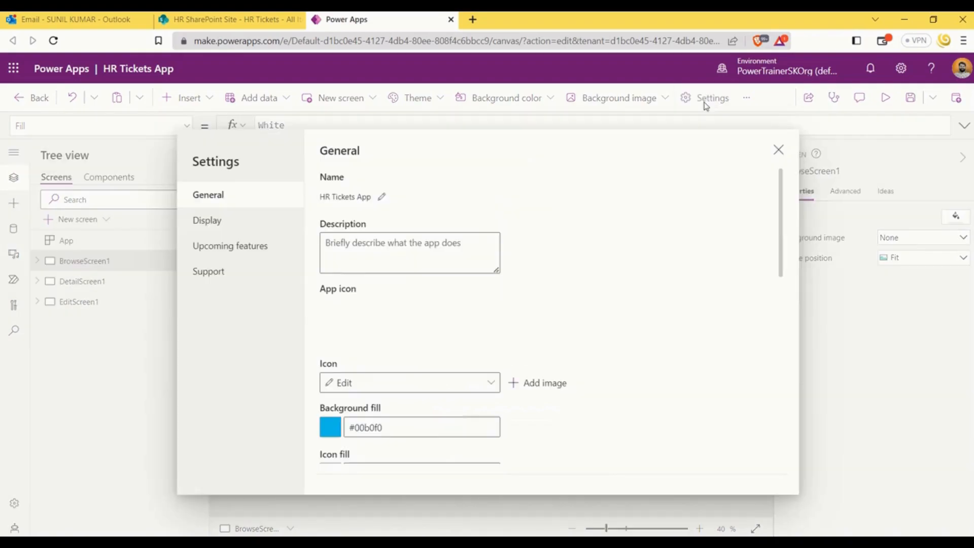
click(210, 221)
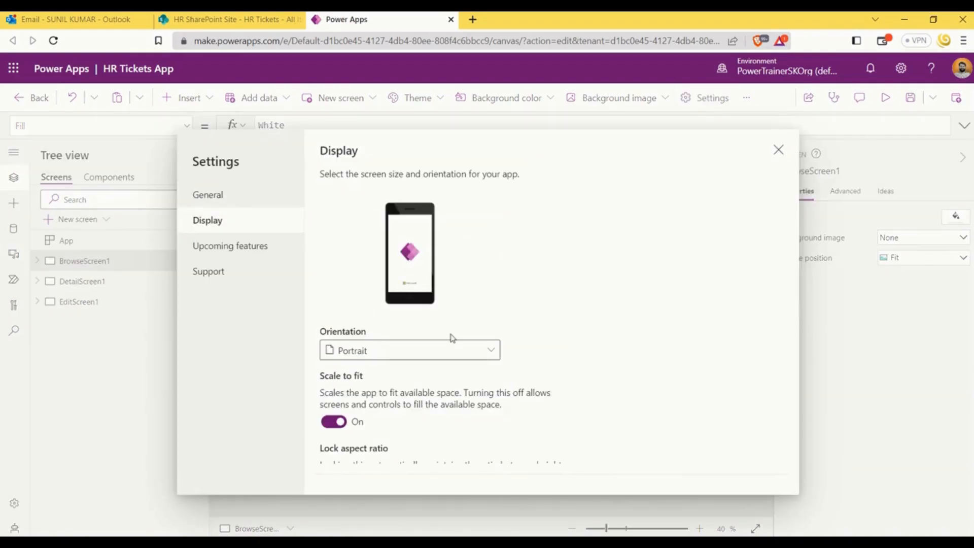
scroll(461, 337, down, 2)
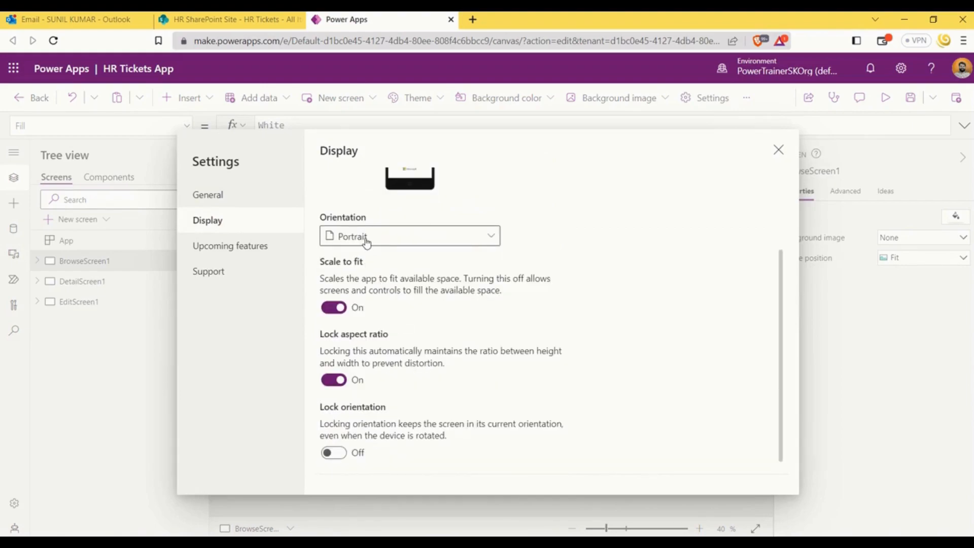
click(465, 237)
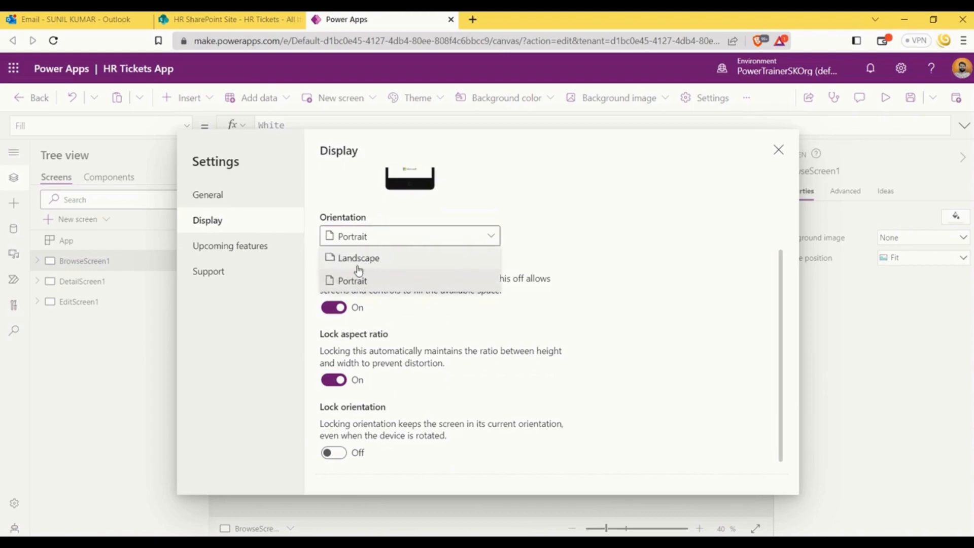
click(777, 150)
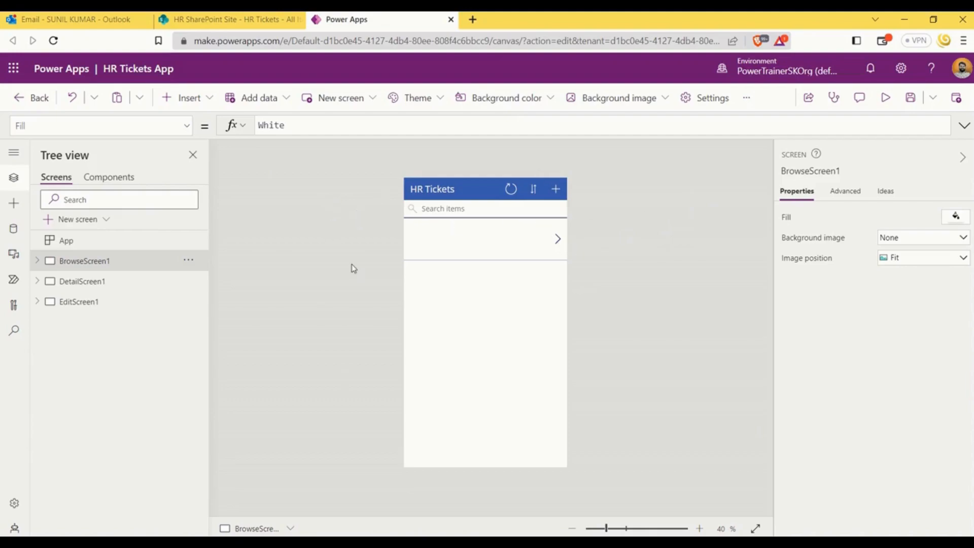
Try out the new-ticket action on BrowseScreen1, look through the entry form's fields, and cancel back to the browse screen
alt+click(556, 191)
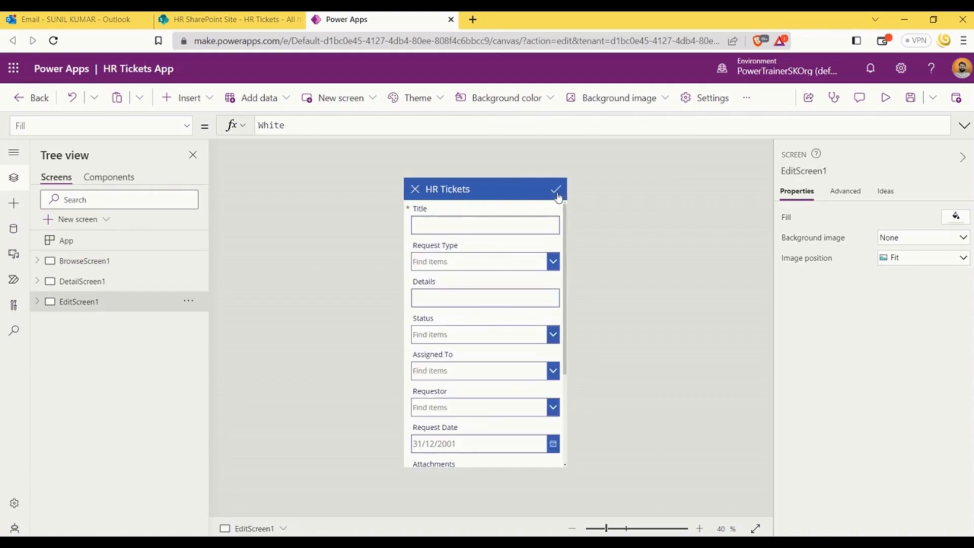
alt+click(416, 191)
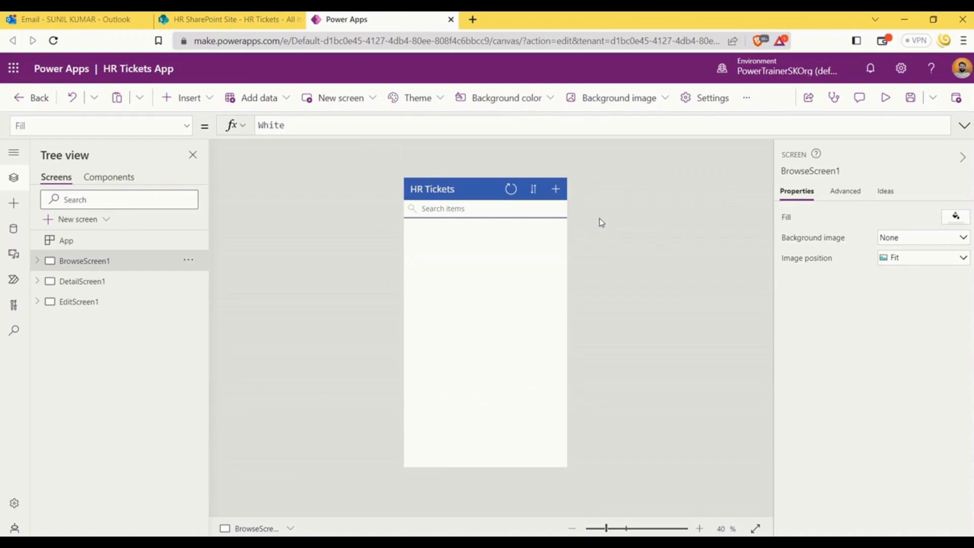
alt+click(556, 195)
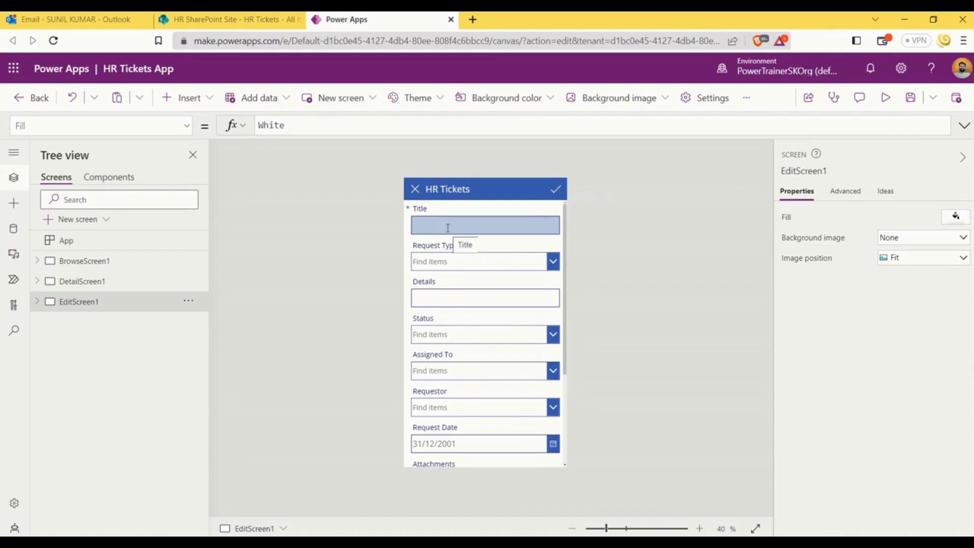
scroll(477, 326, down, 3)
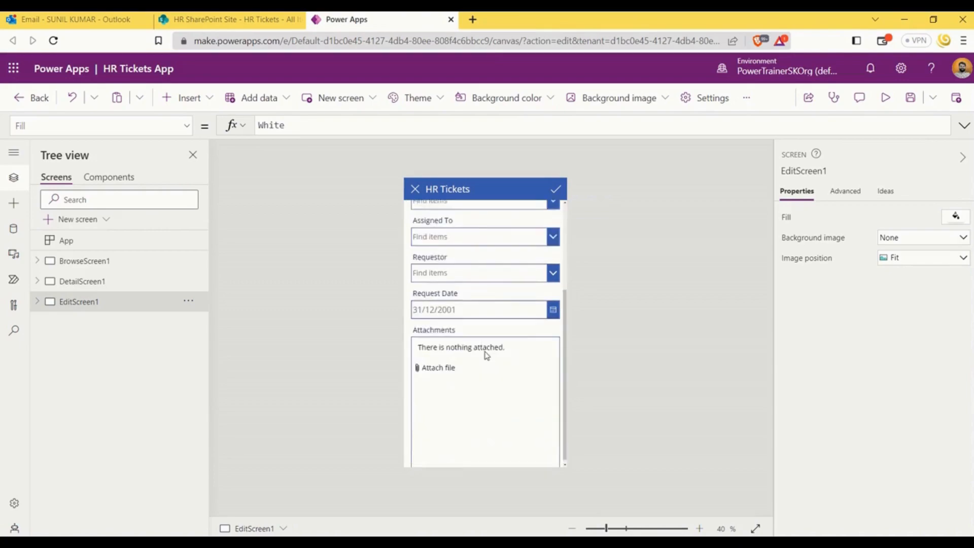
scroll(490, 350, up, 3)
scroll(497, 271, down, 3)
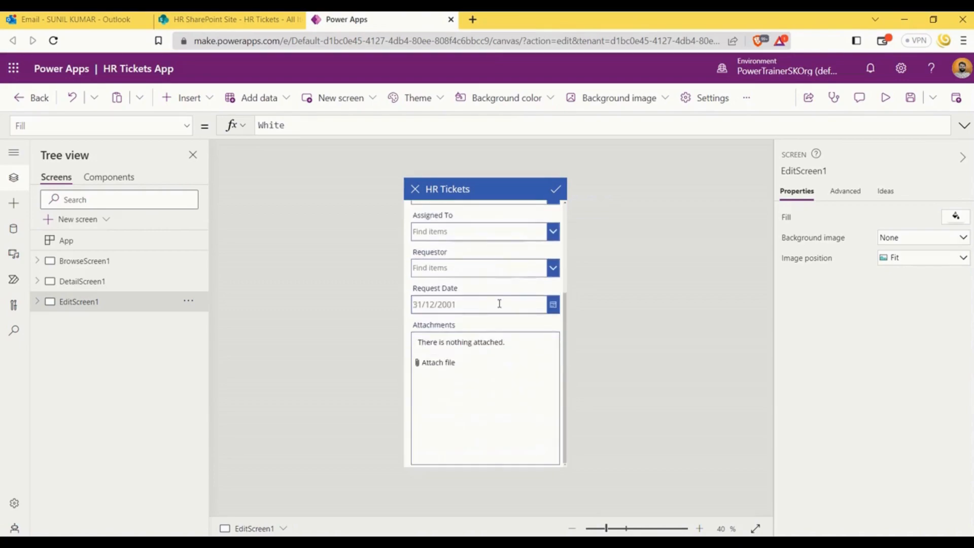
scroll(502, 260, up, 3)
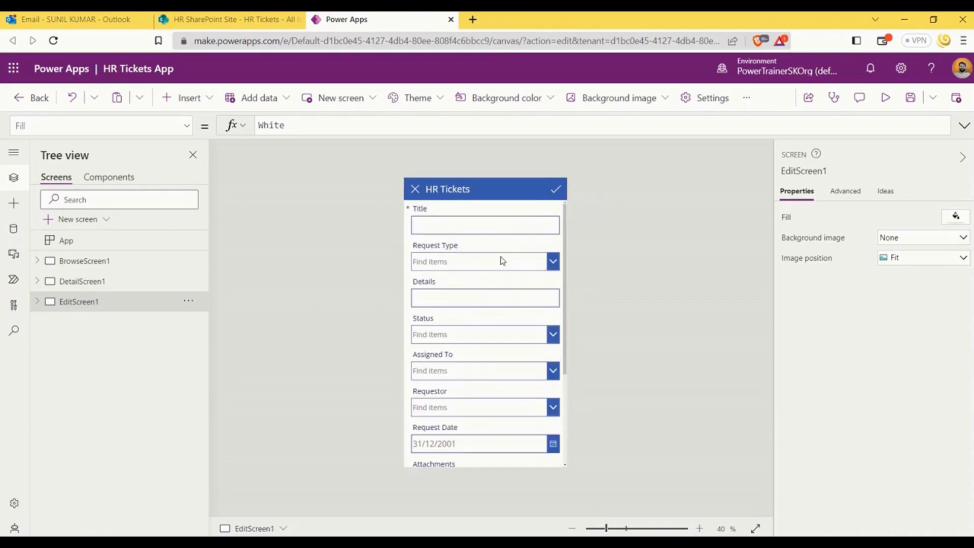
click(415, 189)
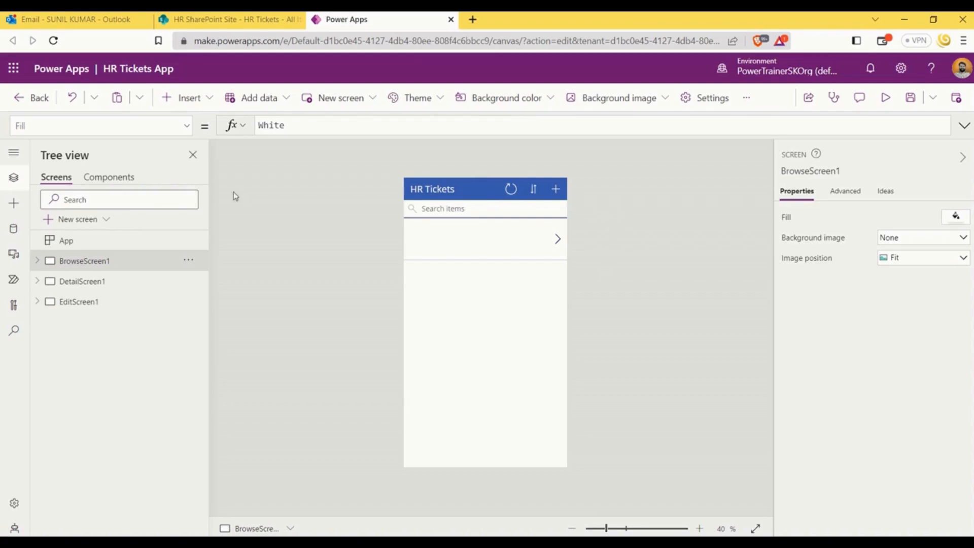
Check the HR Tickets list in SharePoint, return to the Power Apps editor and publish the current version of HR Tickets App
click(245, 21)
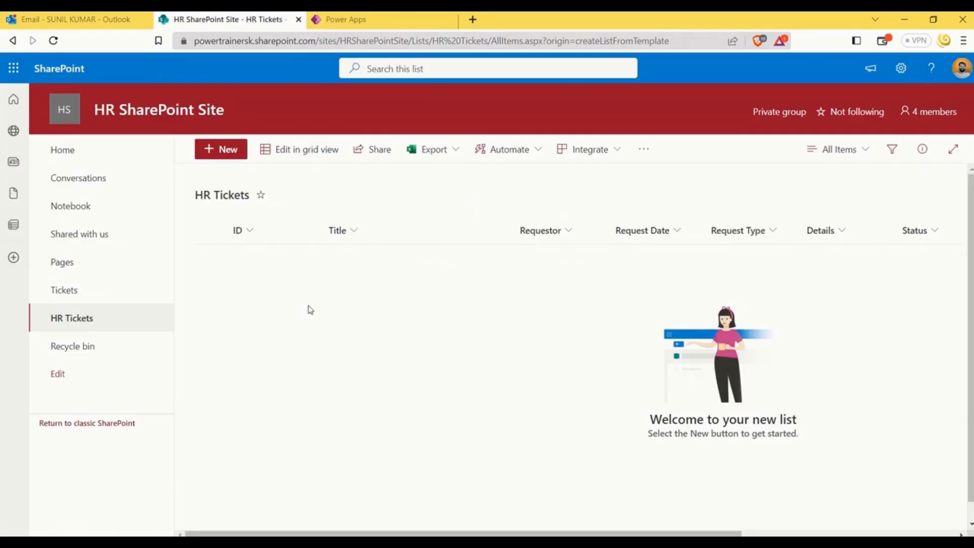
click(361, 20)
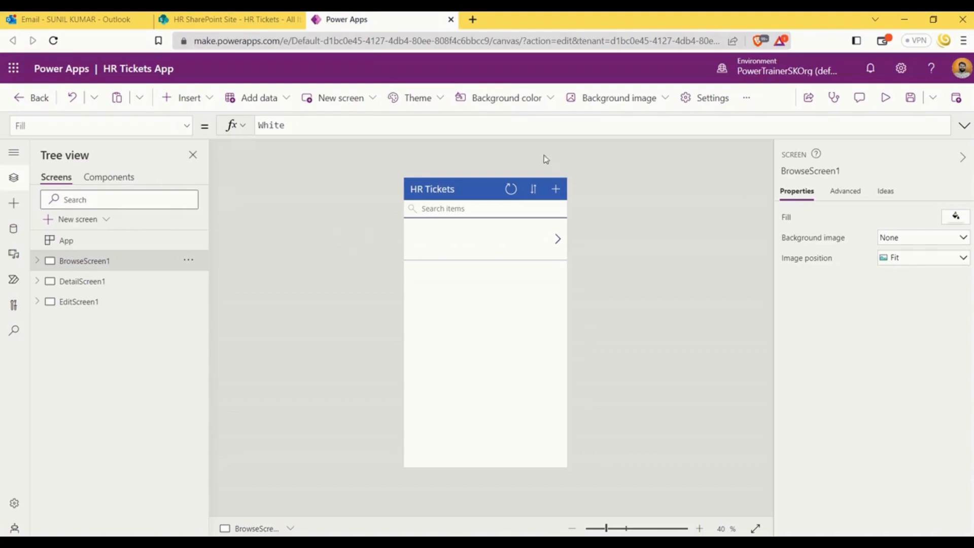
click(956, 99)
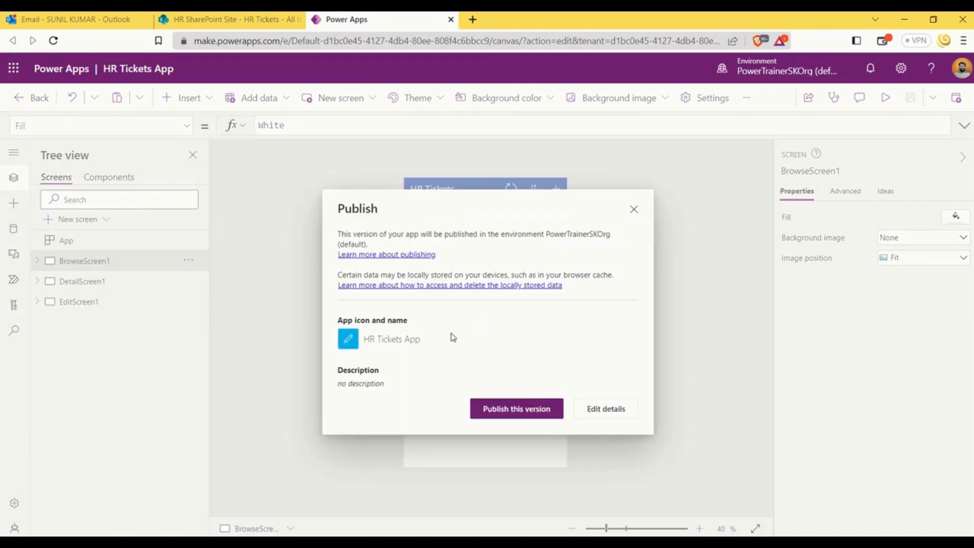
click(526, 415)
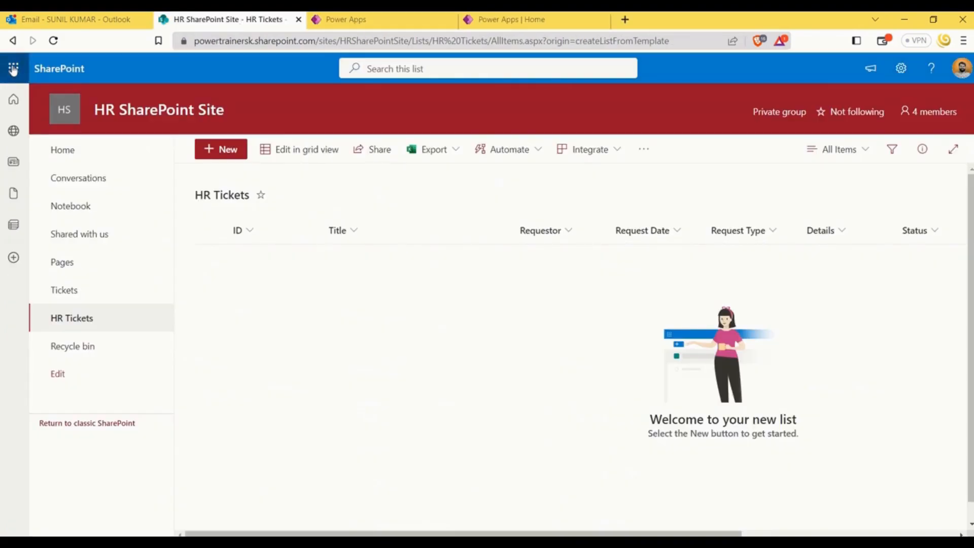
Switch from SharePoint to Power Apps, go to the list of apps and open sharing for HR Tickets App
click(14, 71)
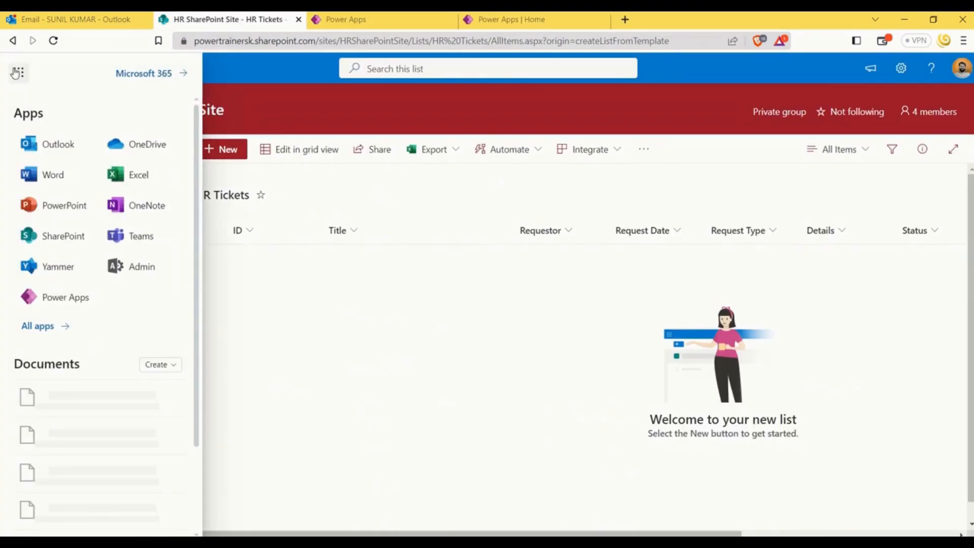
click(60, 300)
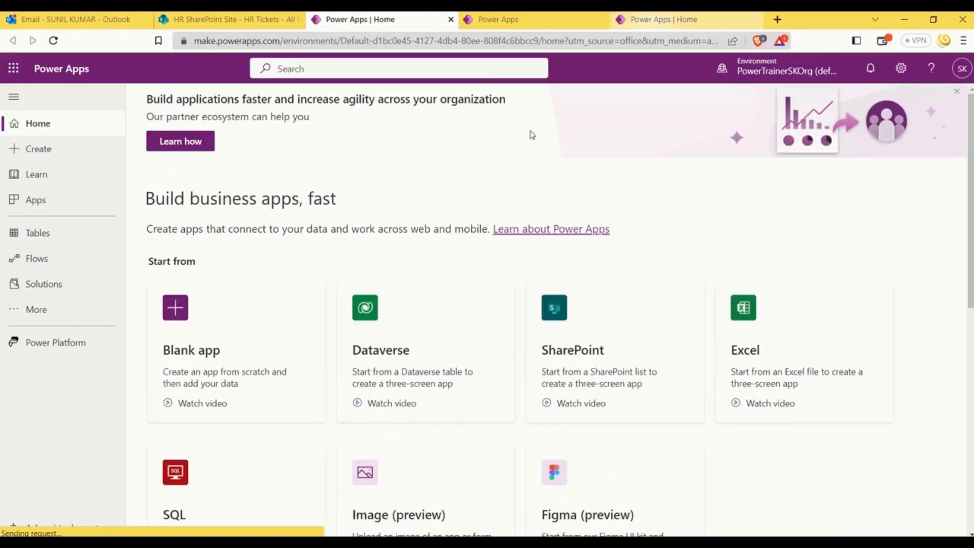
click(57, 200)
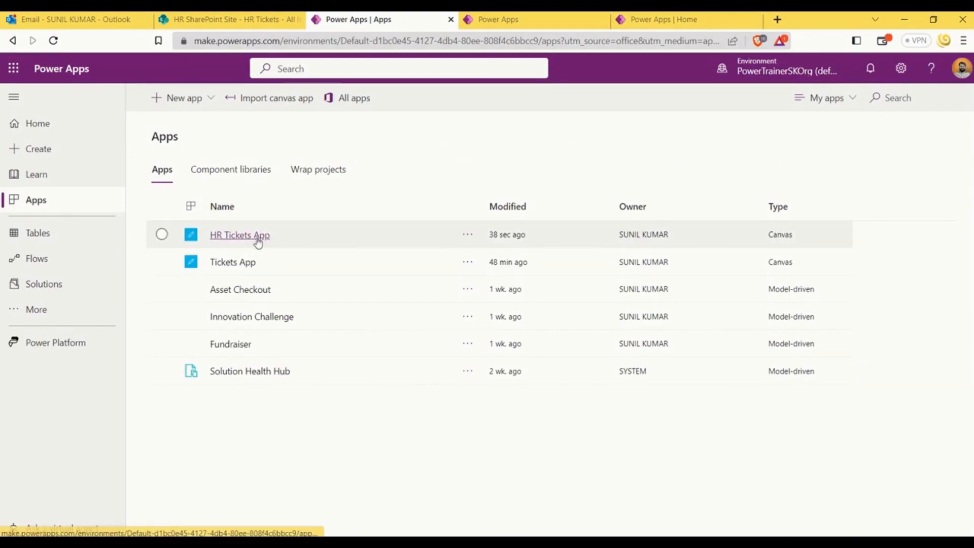
click(469, 236)
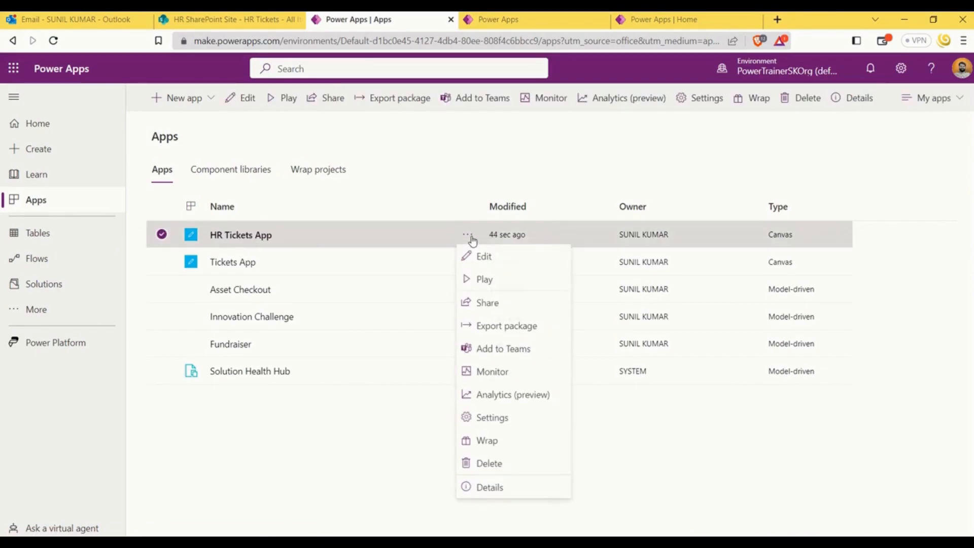
click(487, 303)
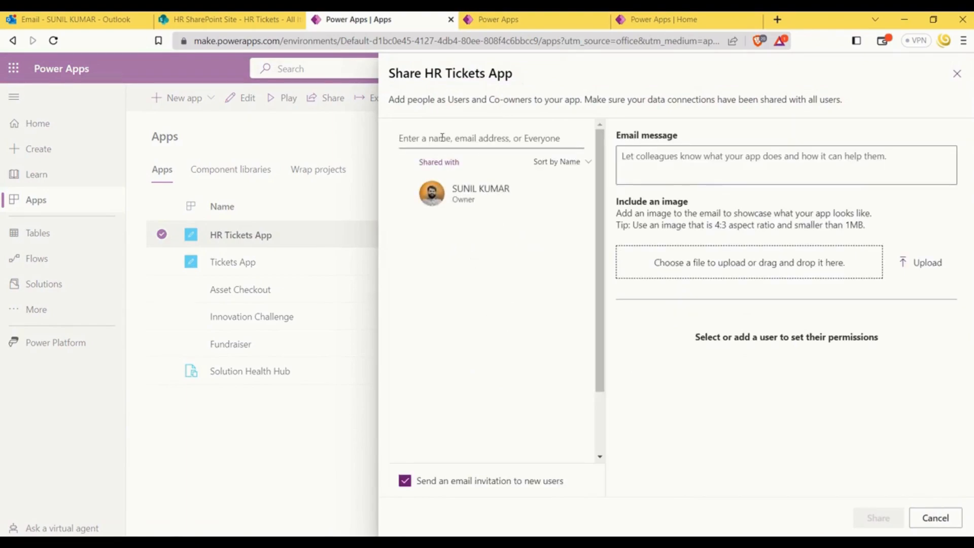
Share HR Tickets App with the colleague as a User, keep the email invitation enabled, and close the sharing form
click(442, 137)
text(n)
key(BackSpace)
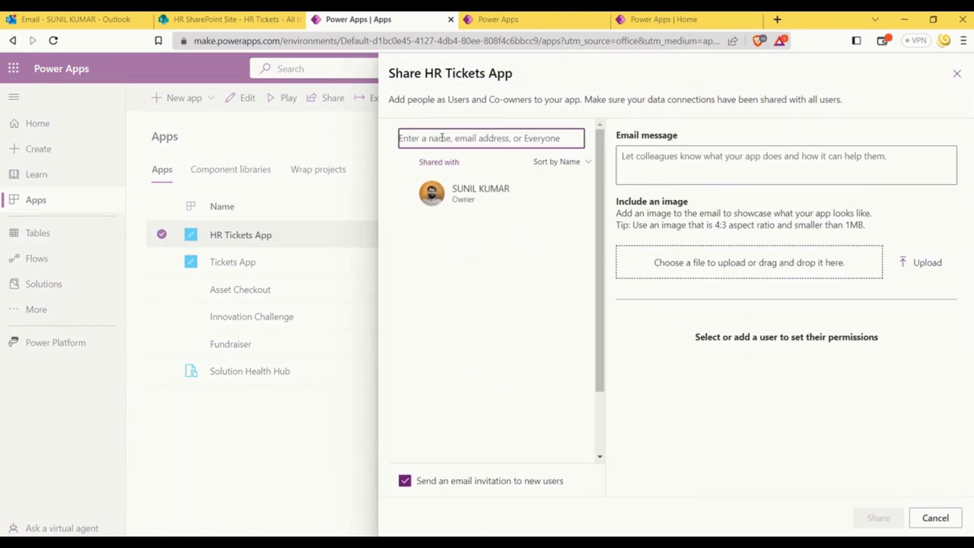
text(barak)
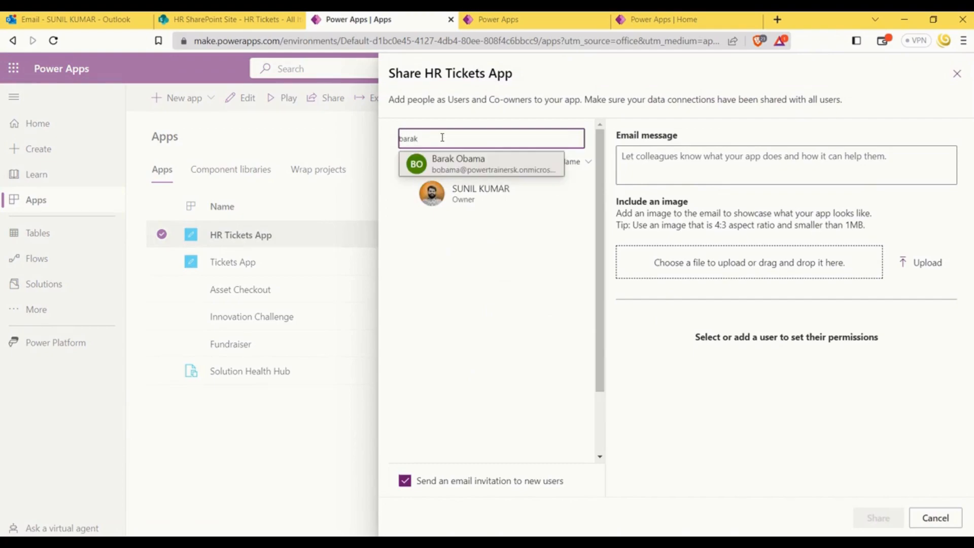
click(461, 170)
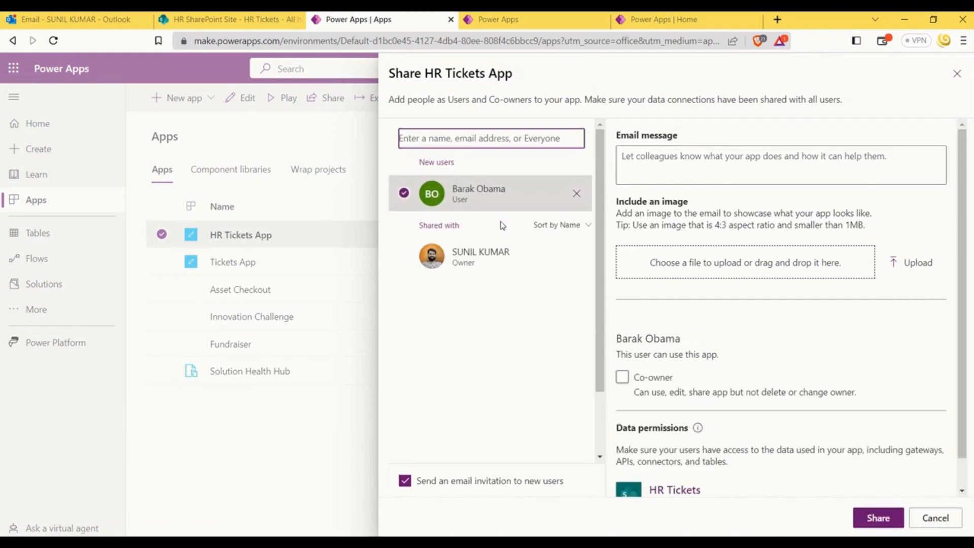
click(404, 482)
click(405, 483)
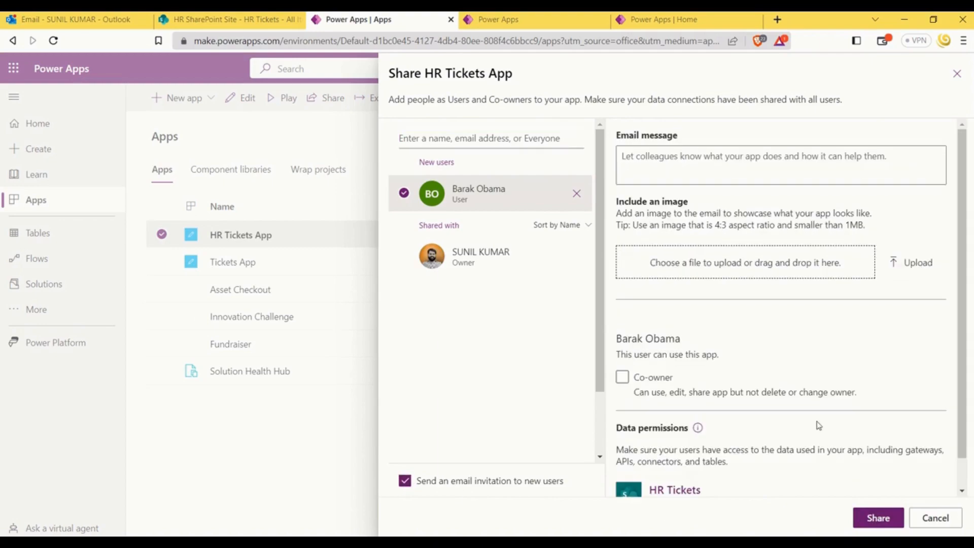
scroll(776, 360, down, 1)
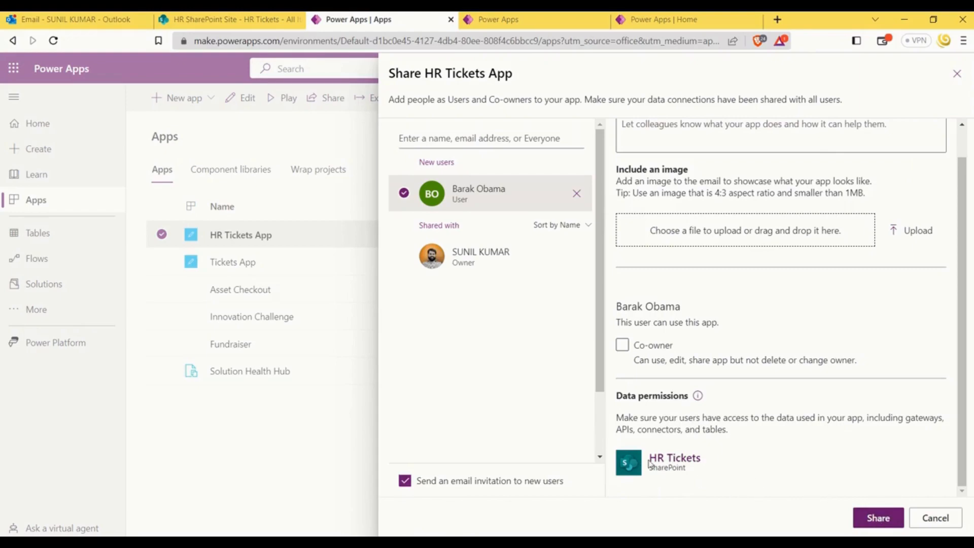
click(878, 517)
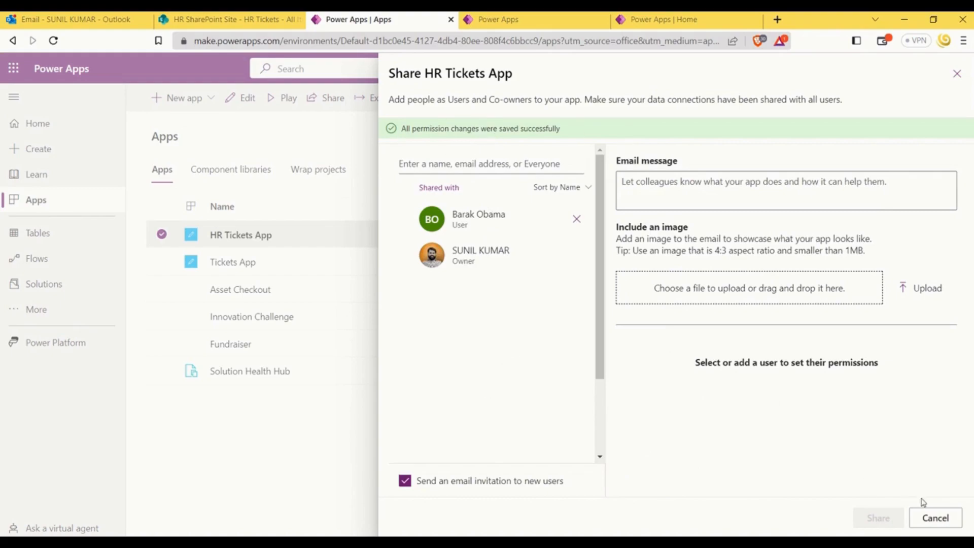
click(936, 518)
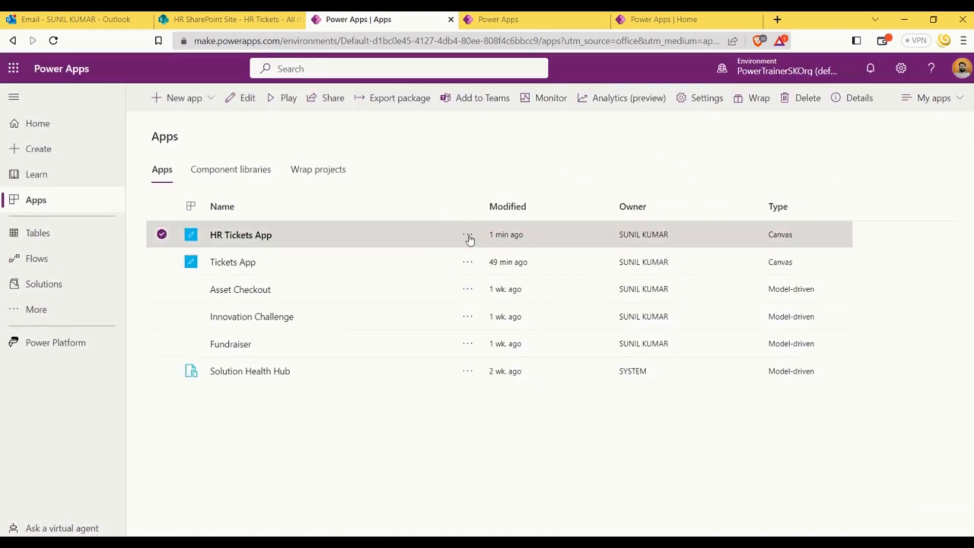
Open the details of HR Tickets App, and check the group membership of HR SharePoint Site in SharePoint
click(467, 237)
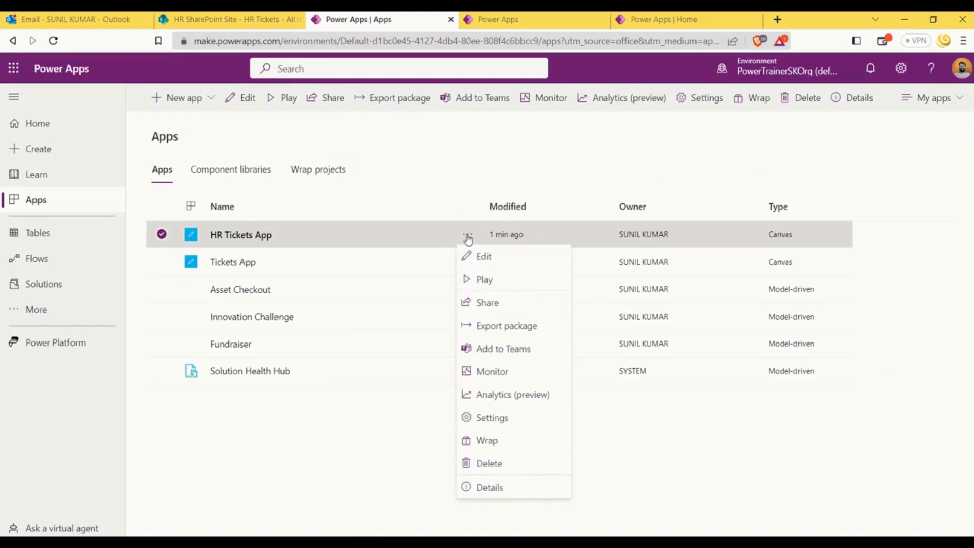
click(497, 489)
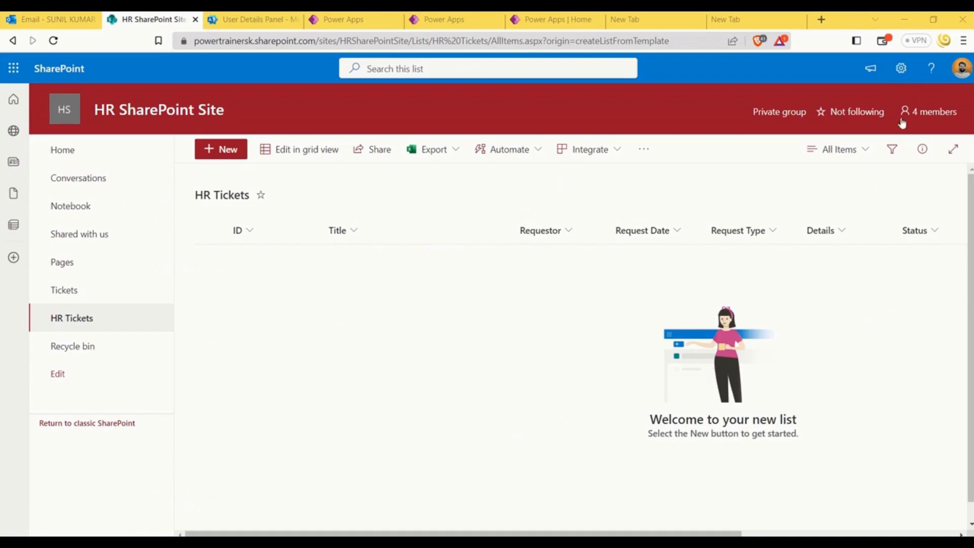
click(919, 117)
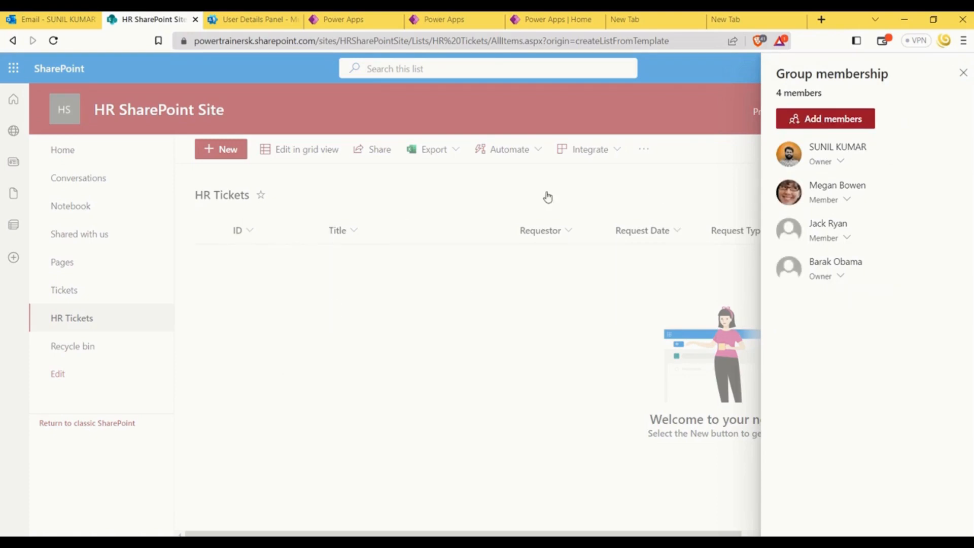
click(963, 73)
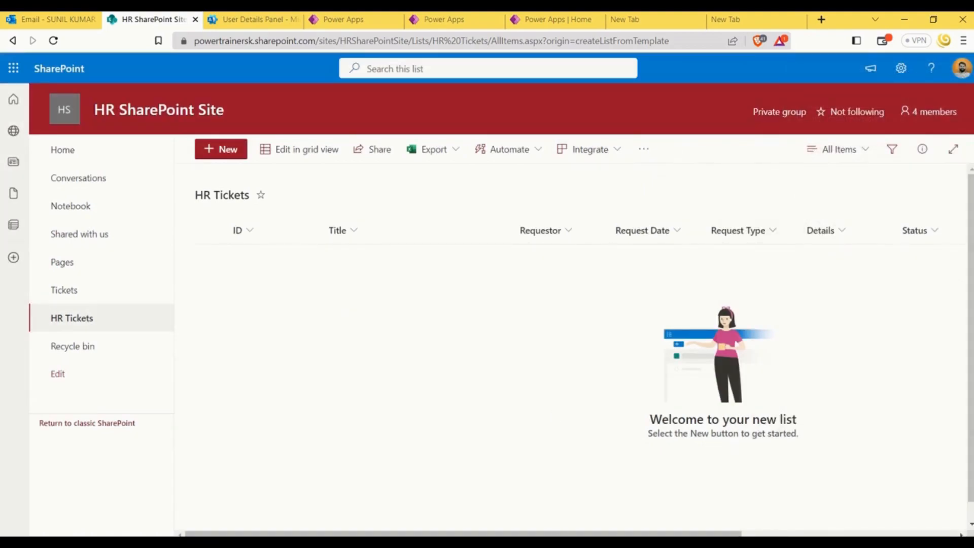
Switch to the colleague's HR Tickets App window and allow the app to use the SharePoint connection
mouse_move(552, 542)
click(591, 514)
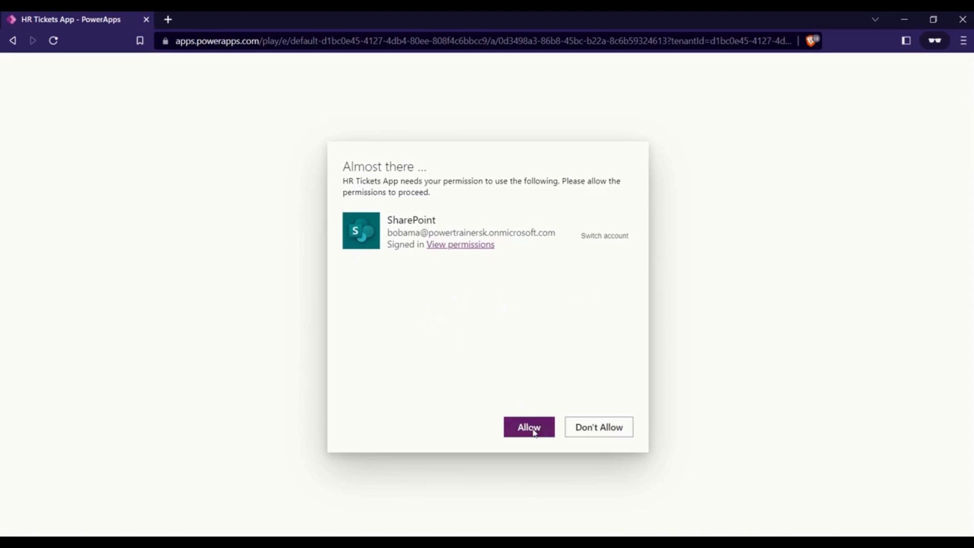
click(539, 429)
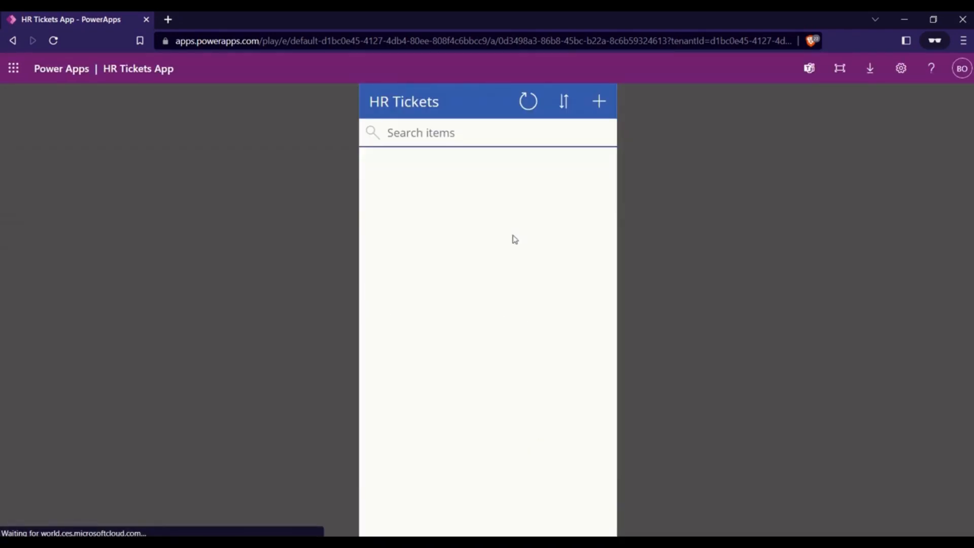
Check which account is signed in to the running HR Tickets App and close the account details
click(962, 69)
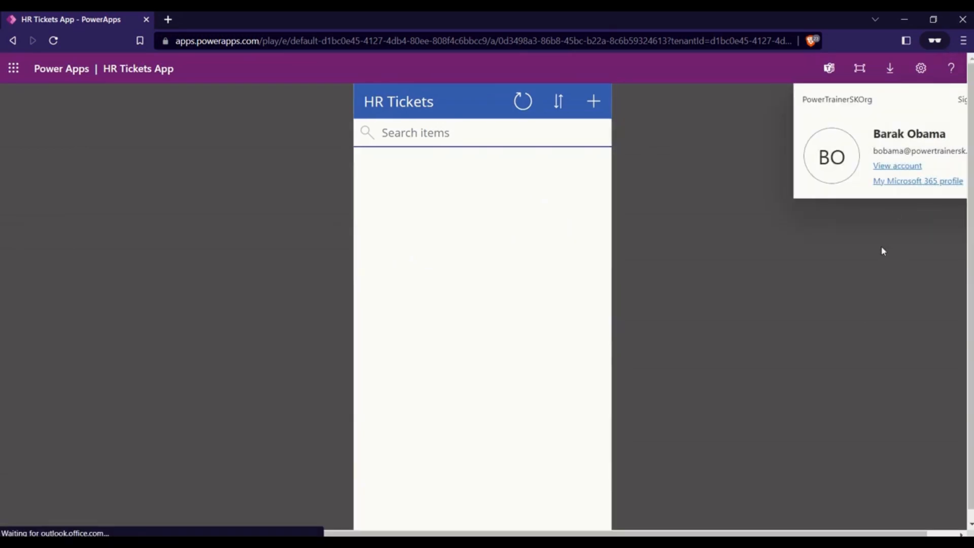
click(954, 69)
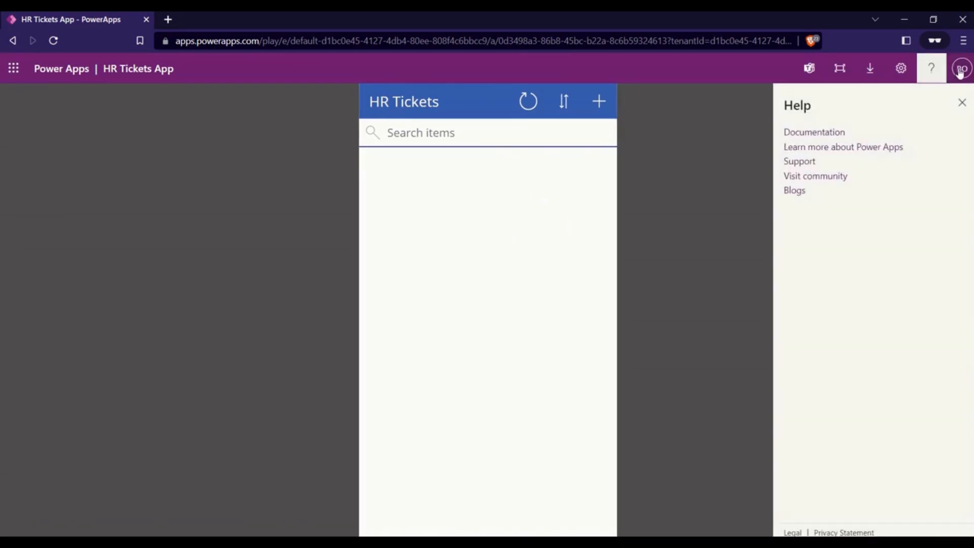
click(957, 69)
click(958, 68)
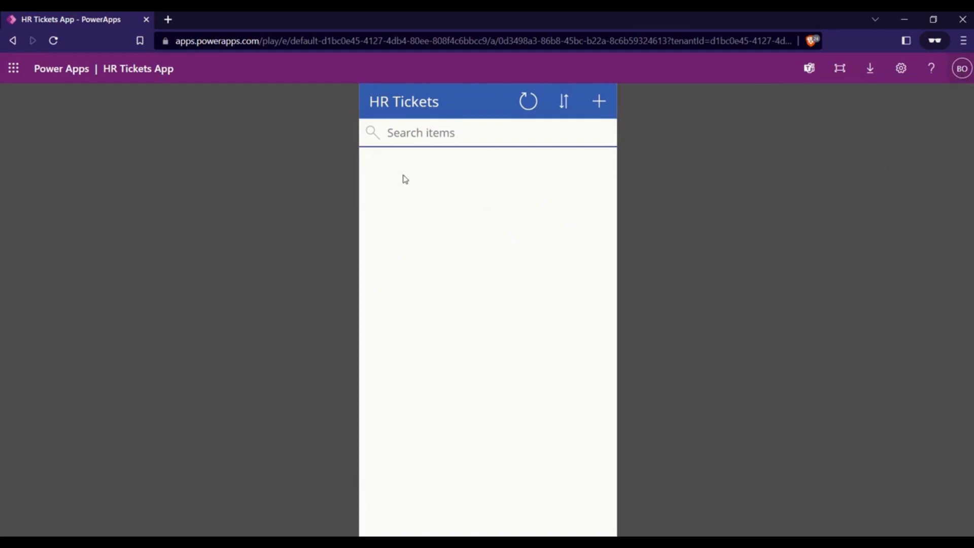
Start a new ticket in HR Tickets App with the title "Assistance on Printer purchase"
click(600, 107)
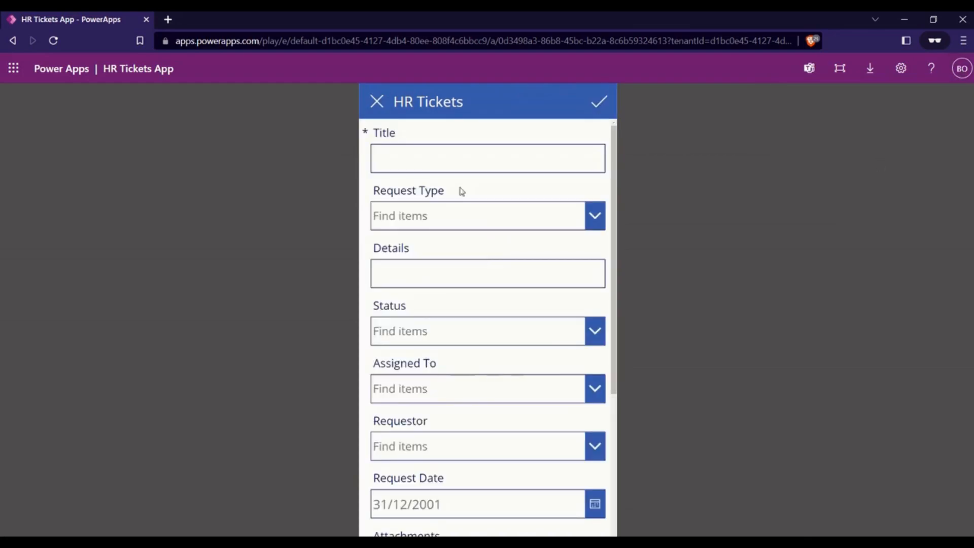
click(415, 163)
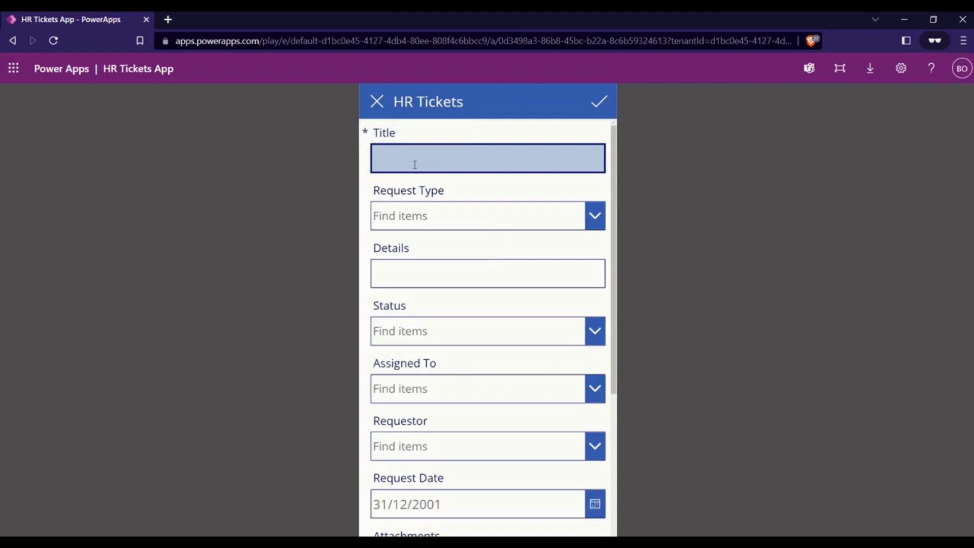
text(Assistance)
key(BackSpace)
text(ce on Do)
key(BackSpace)
key(BackSpace)
text(Pro)
key(BackSpace)
text(inter purchase)
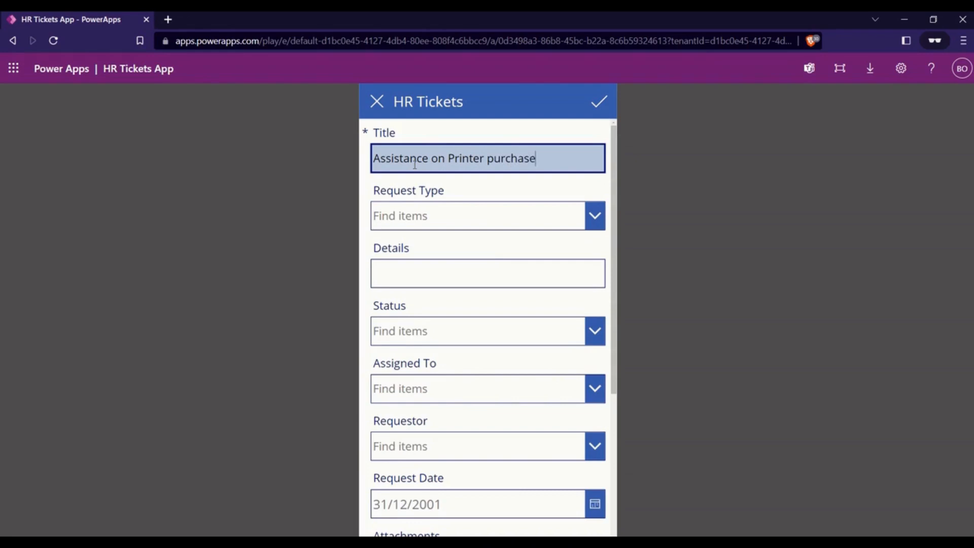
Set the ticket's Request Type to HR Documents, Details to "Printer" and Status to Submitted
click(459, 216)
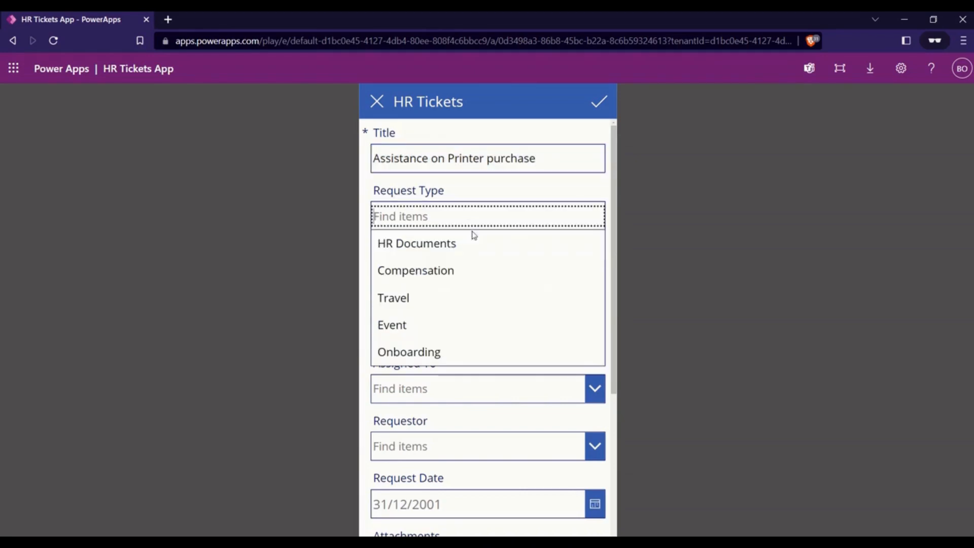
click(439, 245)
click(426, 278)
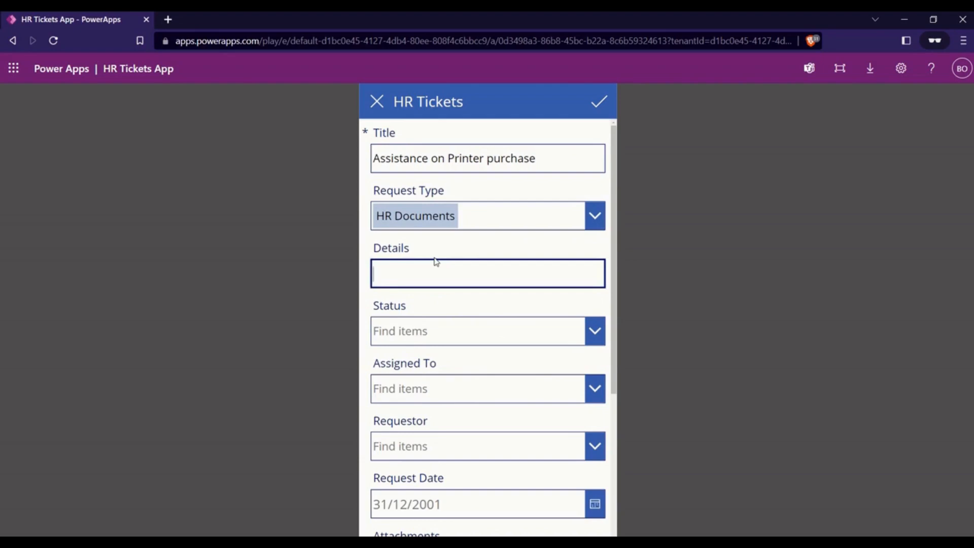
text(Printer)
scroll(520, 313, down, 2)
click(576, 250)
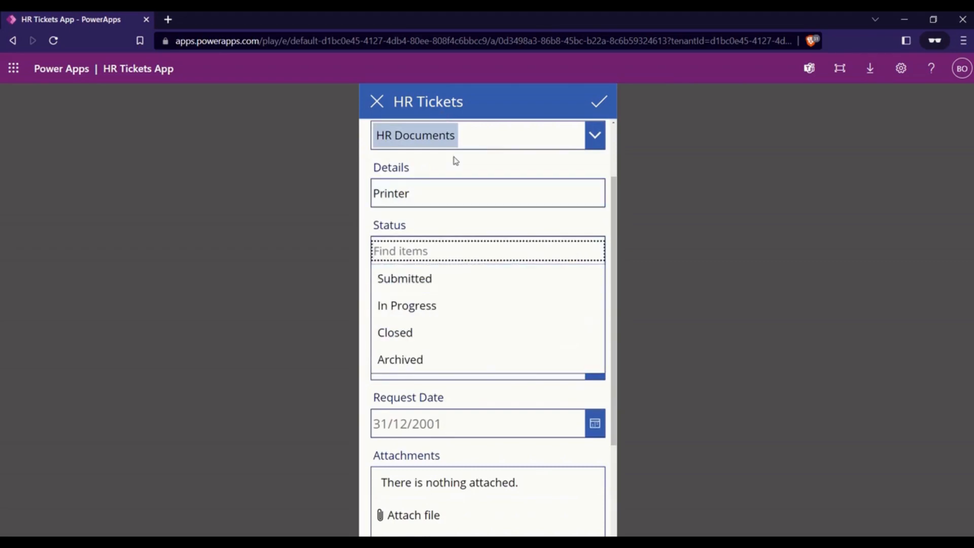
click(427, 287)
Choose the colleague as the ticket's Requestor, leave Assigned To empty, and save the ticket
click(477, 308)
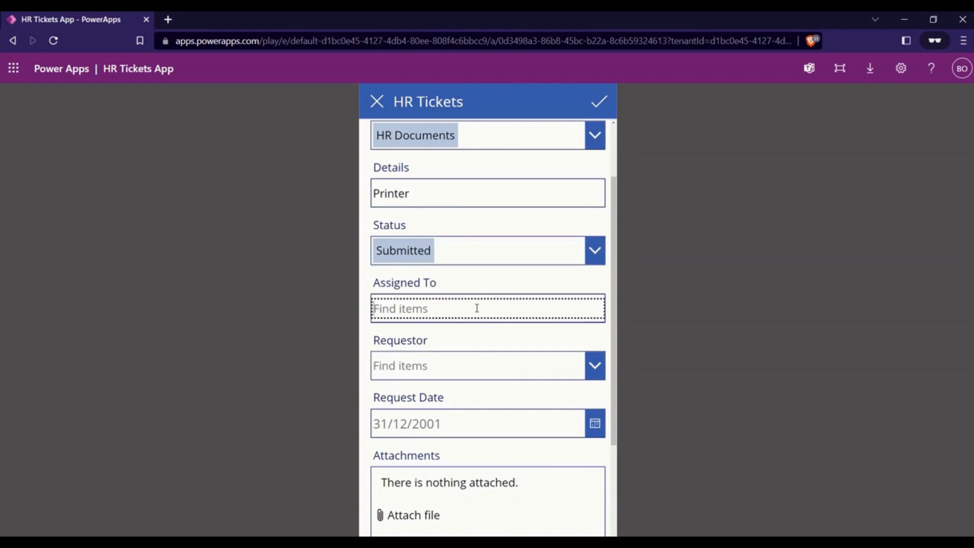
click(553, 363)
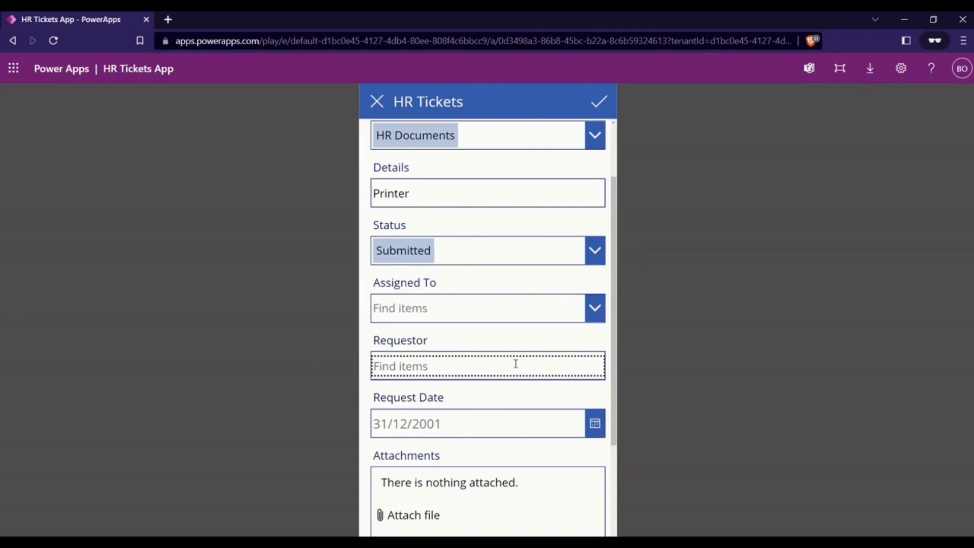
text(obama)
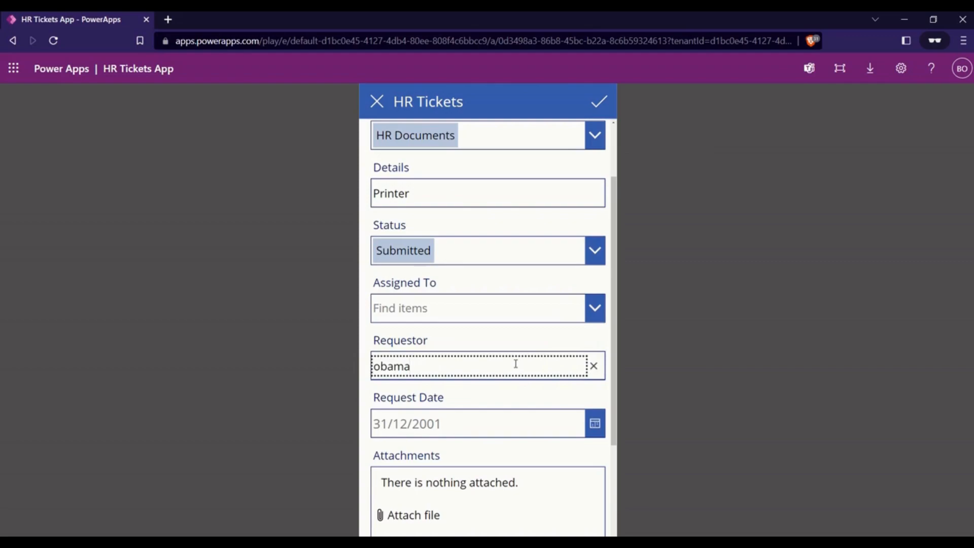
click(482, 394)
scroll(507, 333, down, 3)
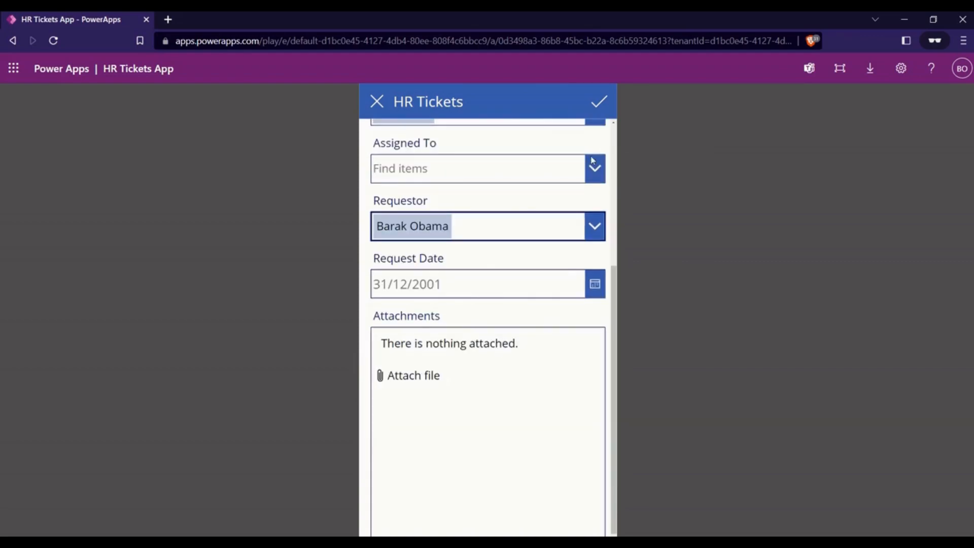
click(600, 101)
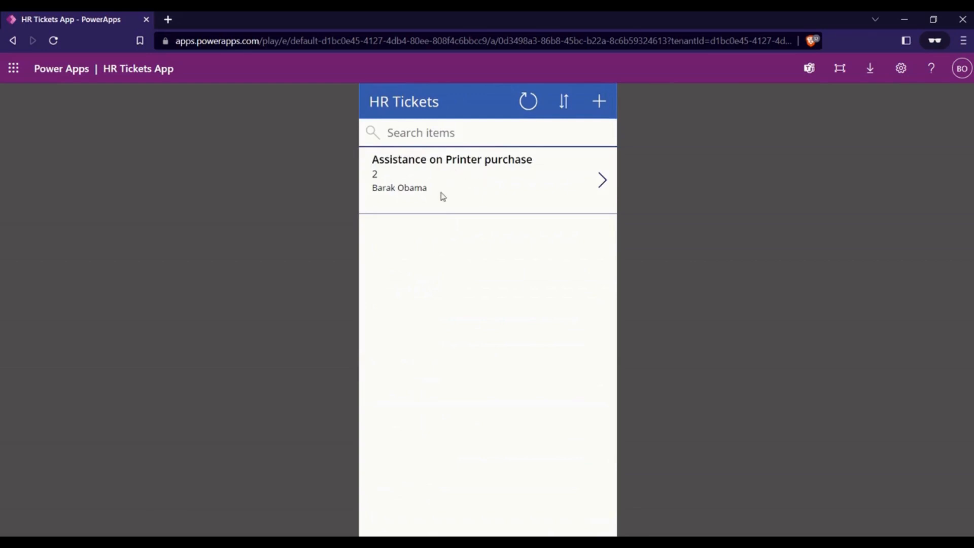
Return to the HR Tickets list in SharePoint and reload it to check for the submitted ticket
click(500, 507)
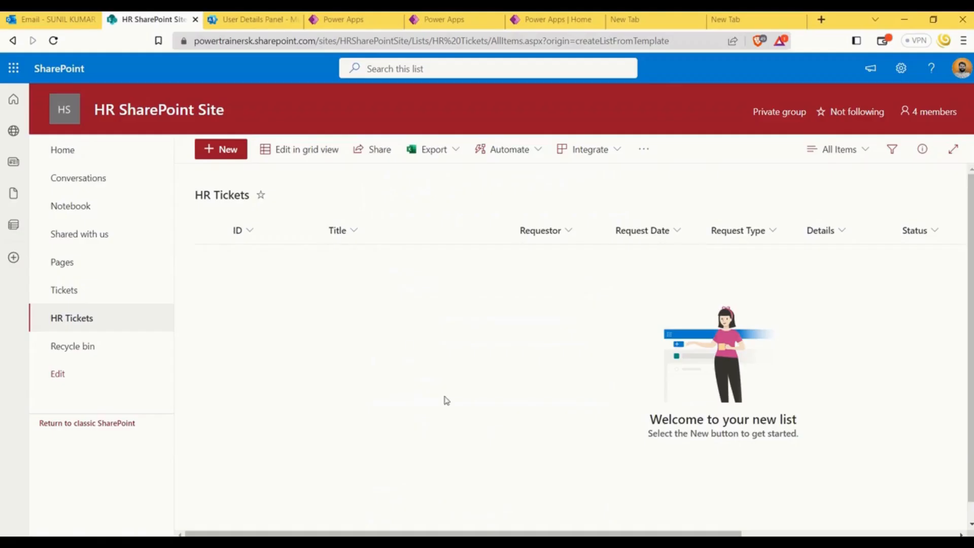
click(53, 40)
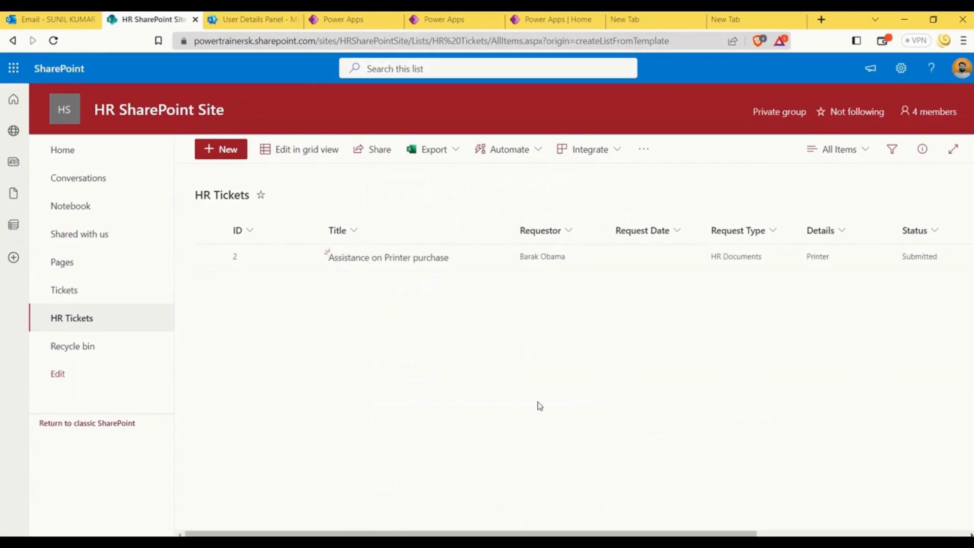
mouse_move(551, 541)
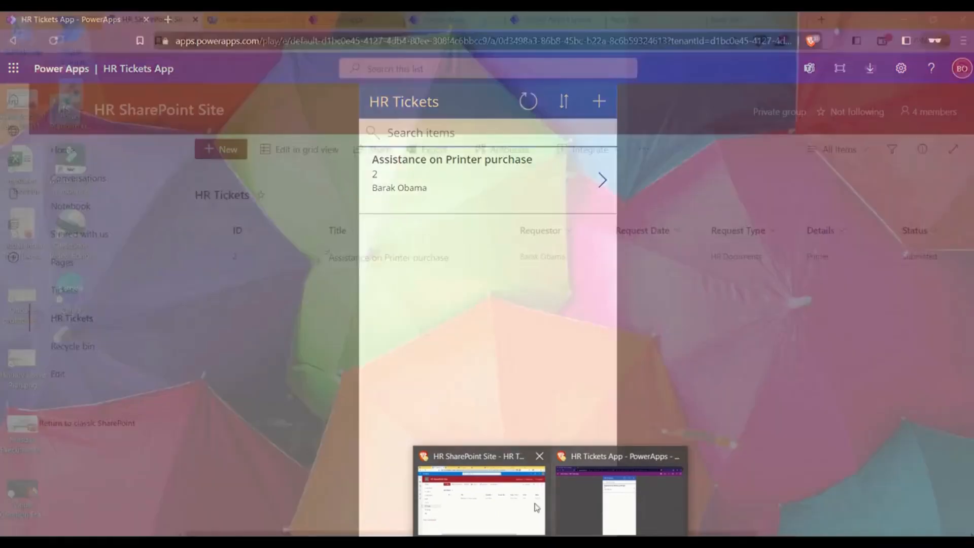